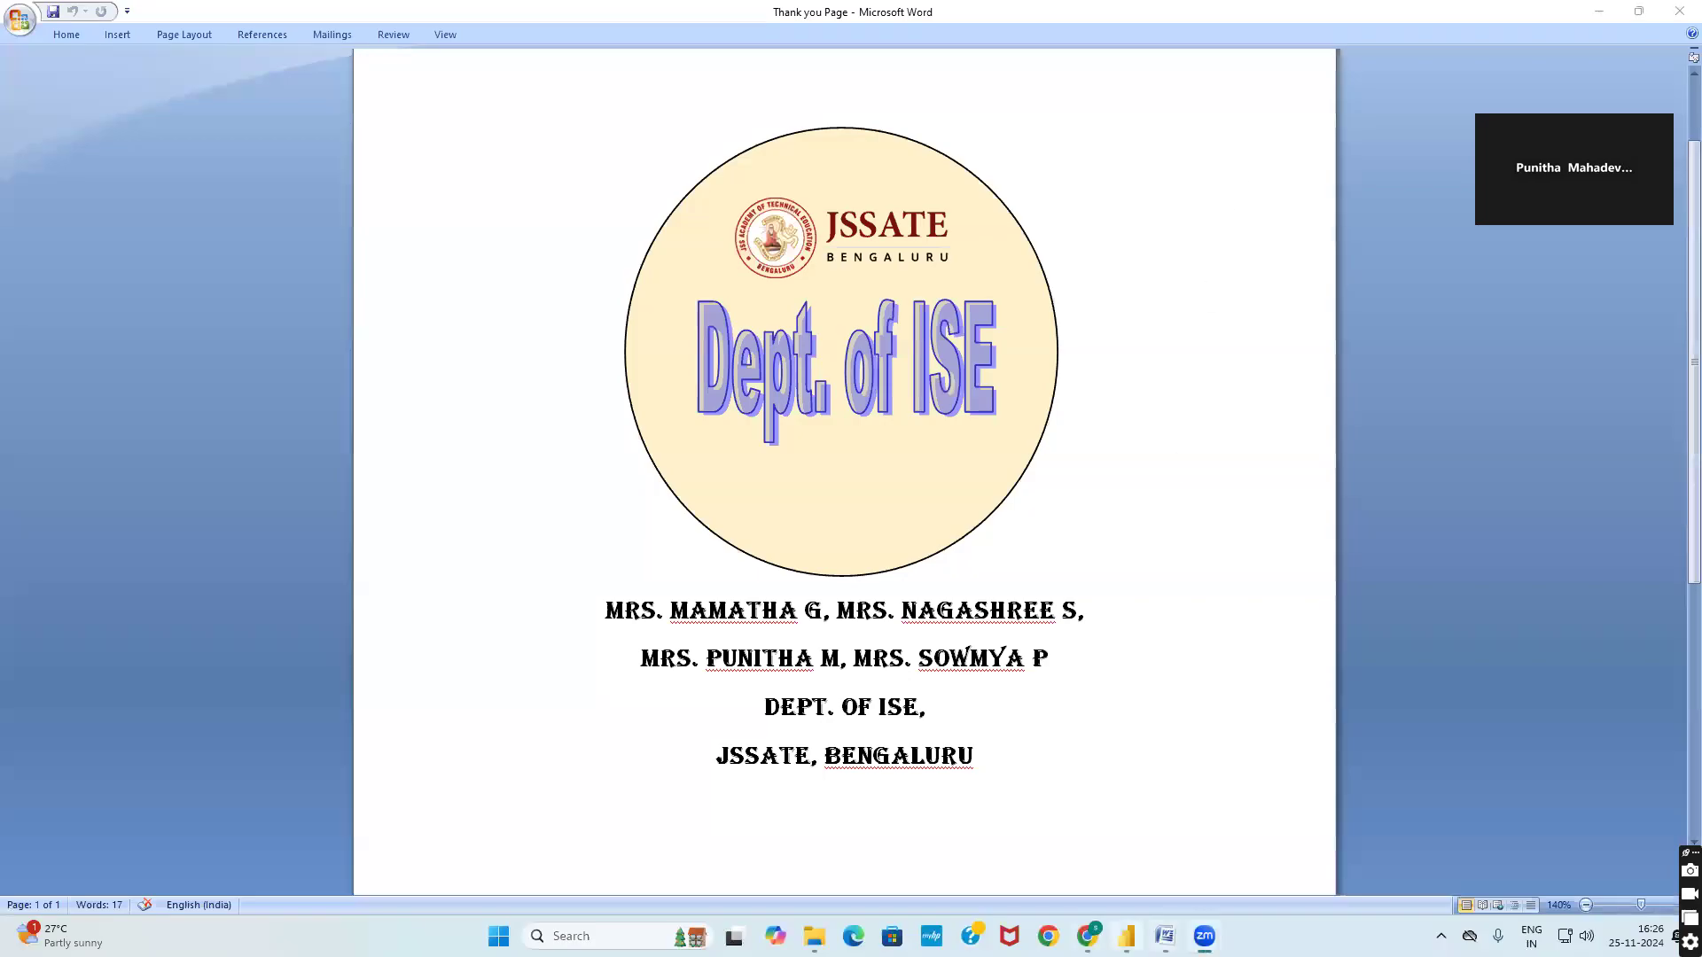
Bring the Chrome window with the Google Drive P9_Revenue recordings folder in front of Word
mouse_move(1125, 935)
Maximize Chrome, switch to the lab syllabus PDF, and highlight 'Build a dashboard.'
left_click(1088, 935)
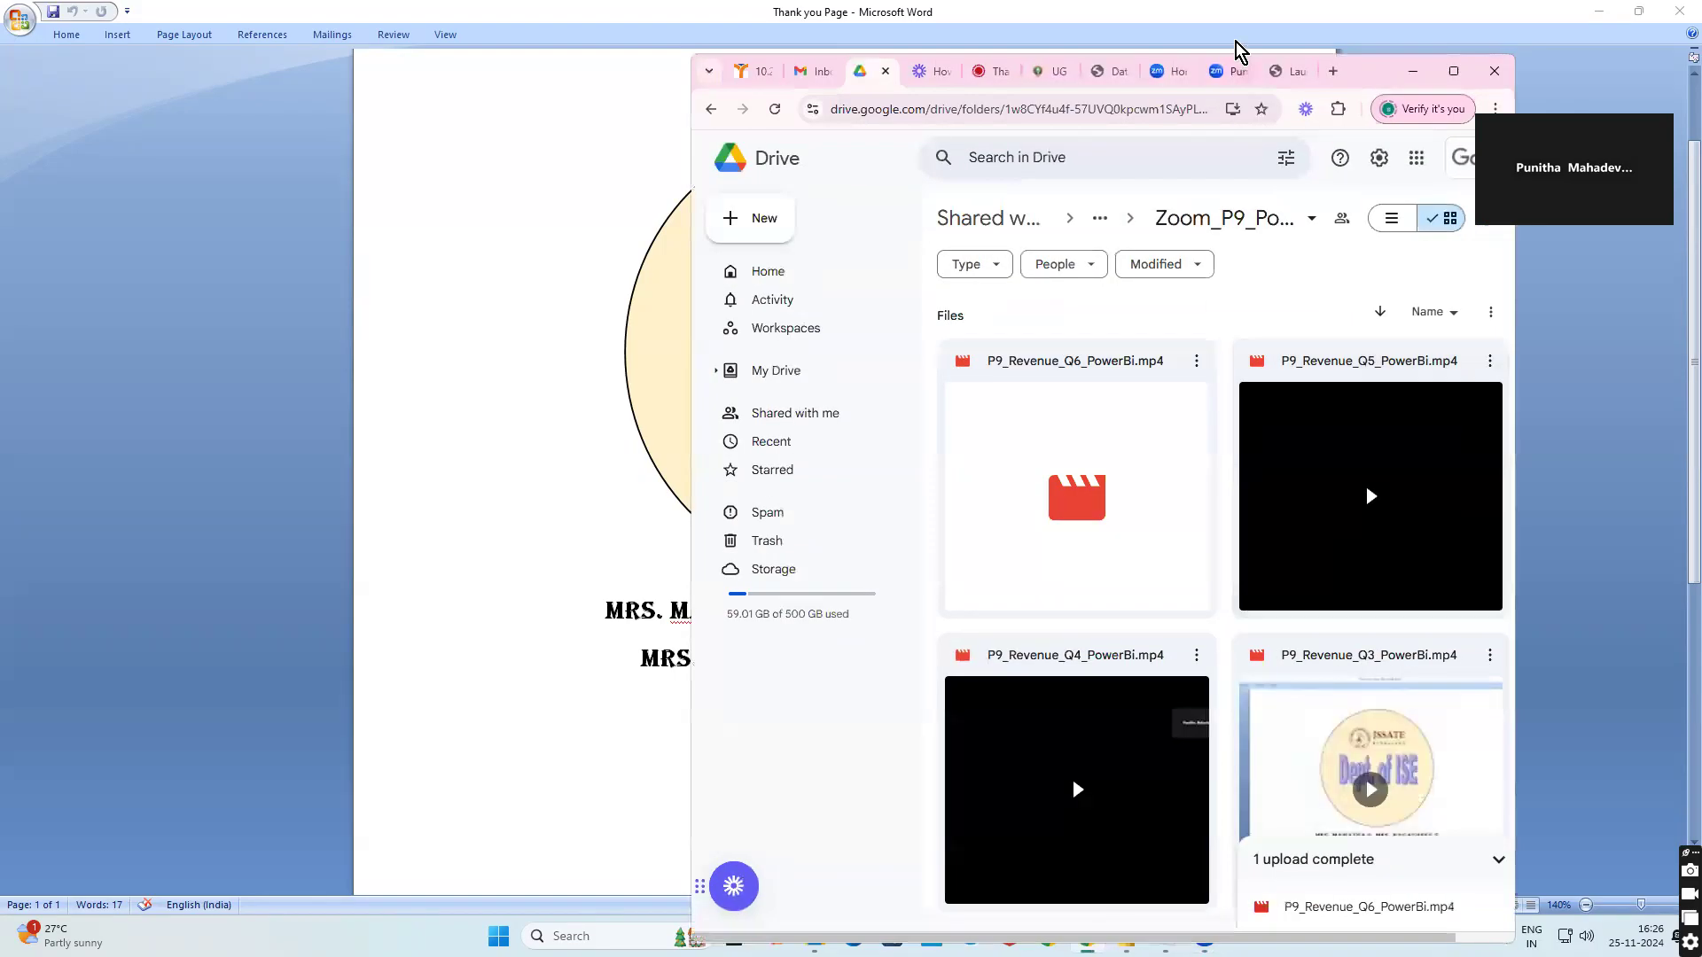
left_click(1454, 71)
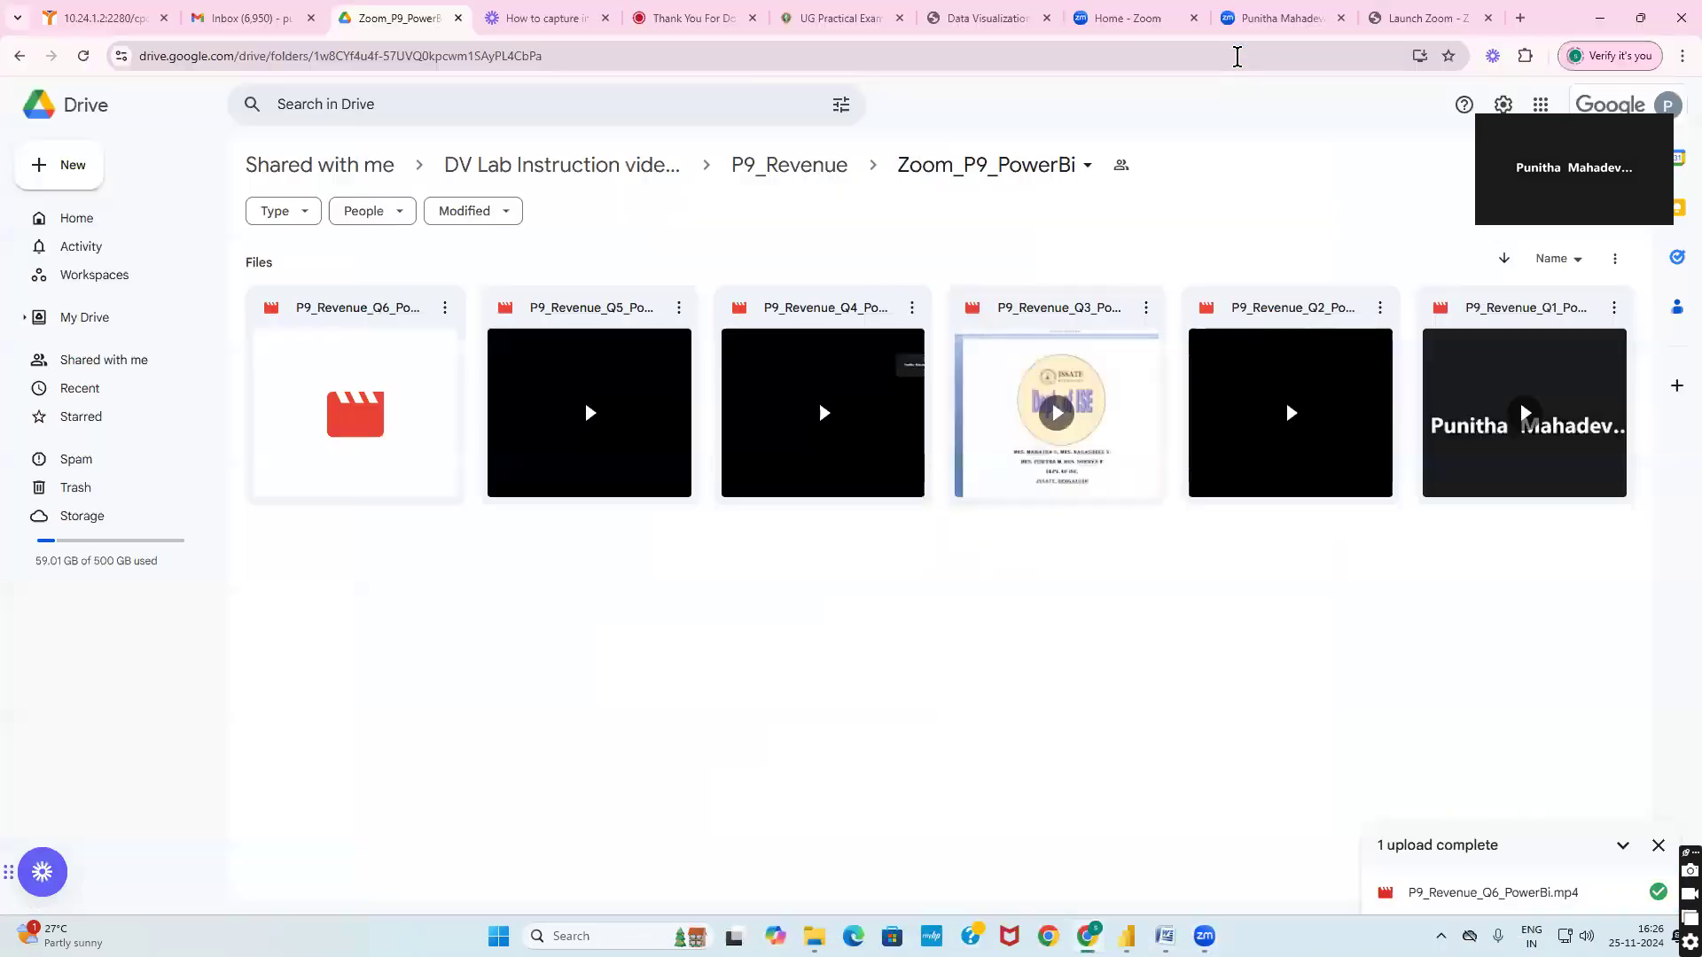
key("ctrl+7")
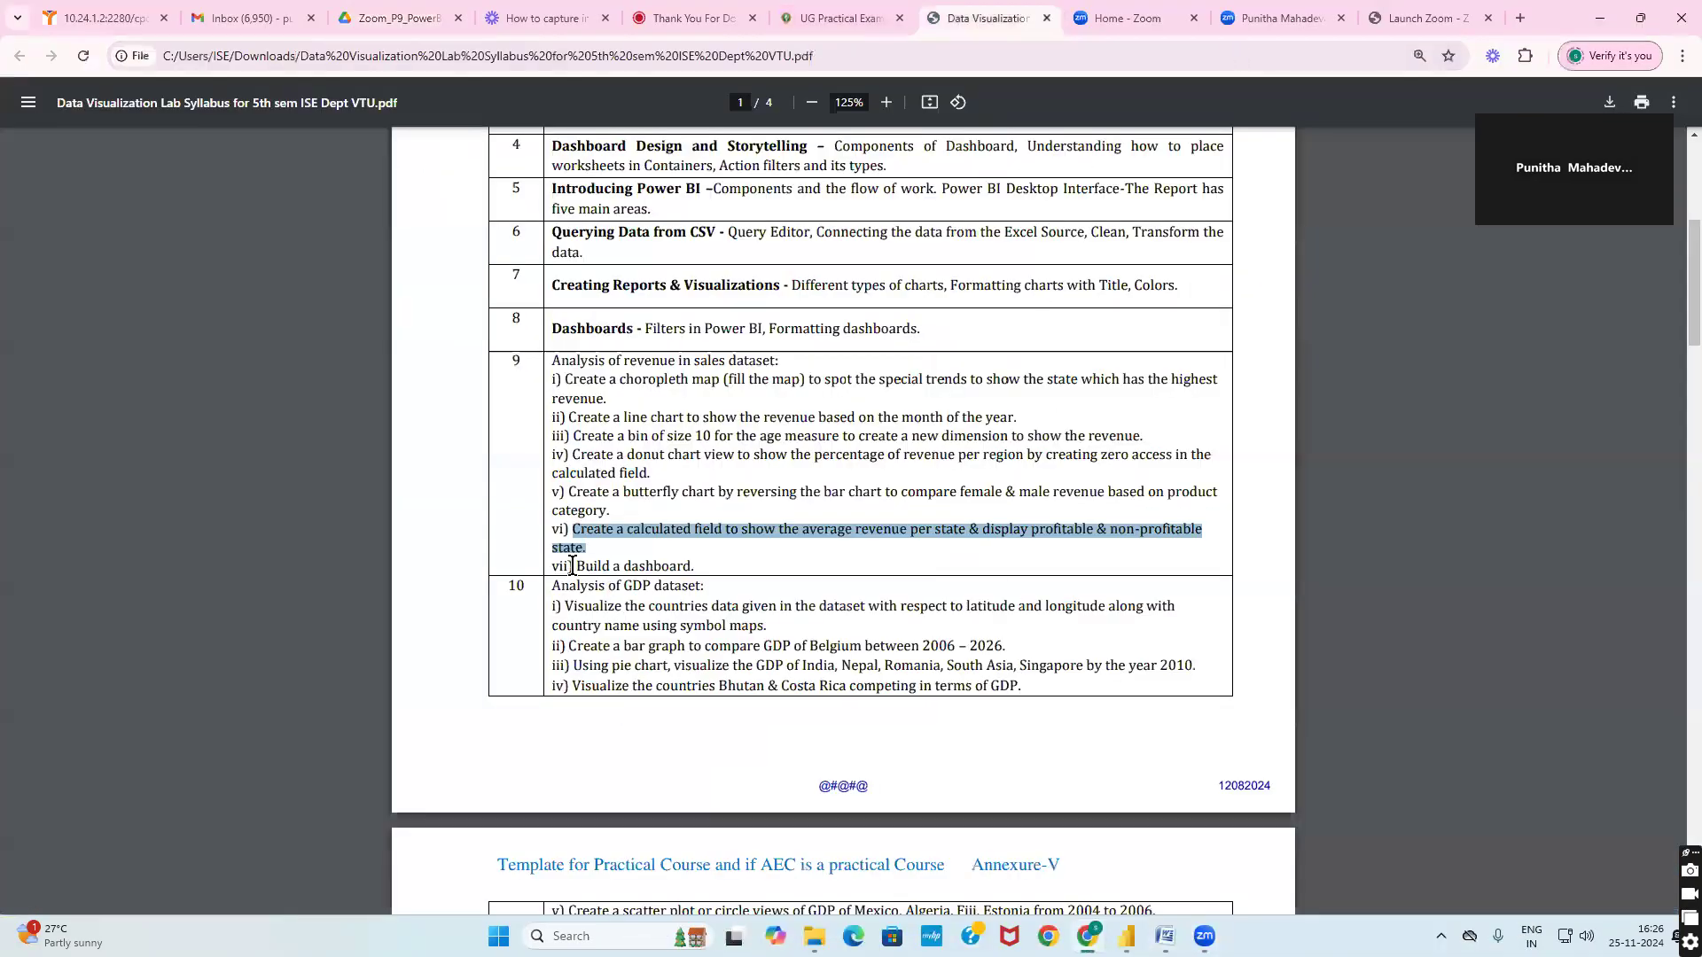
left_click_drag(574, 566, 703, 574)
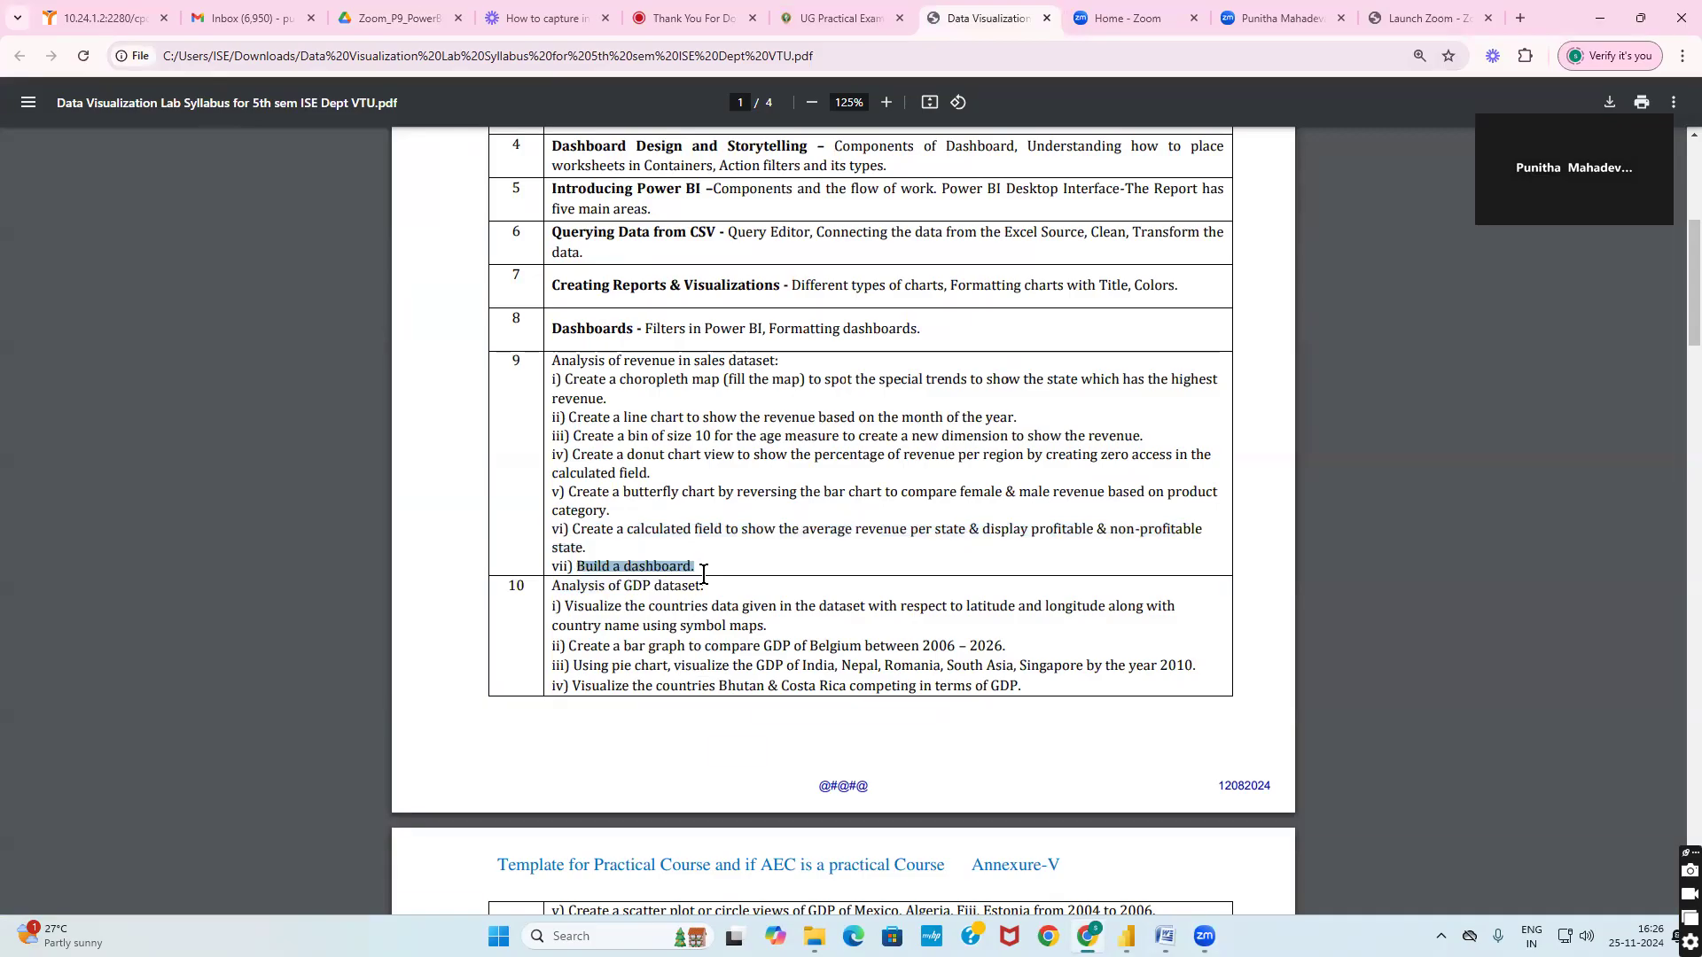
In Power BI Desktop, rename the Page 4 tab to Q4
left_click(1126, 936)
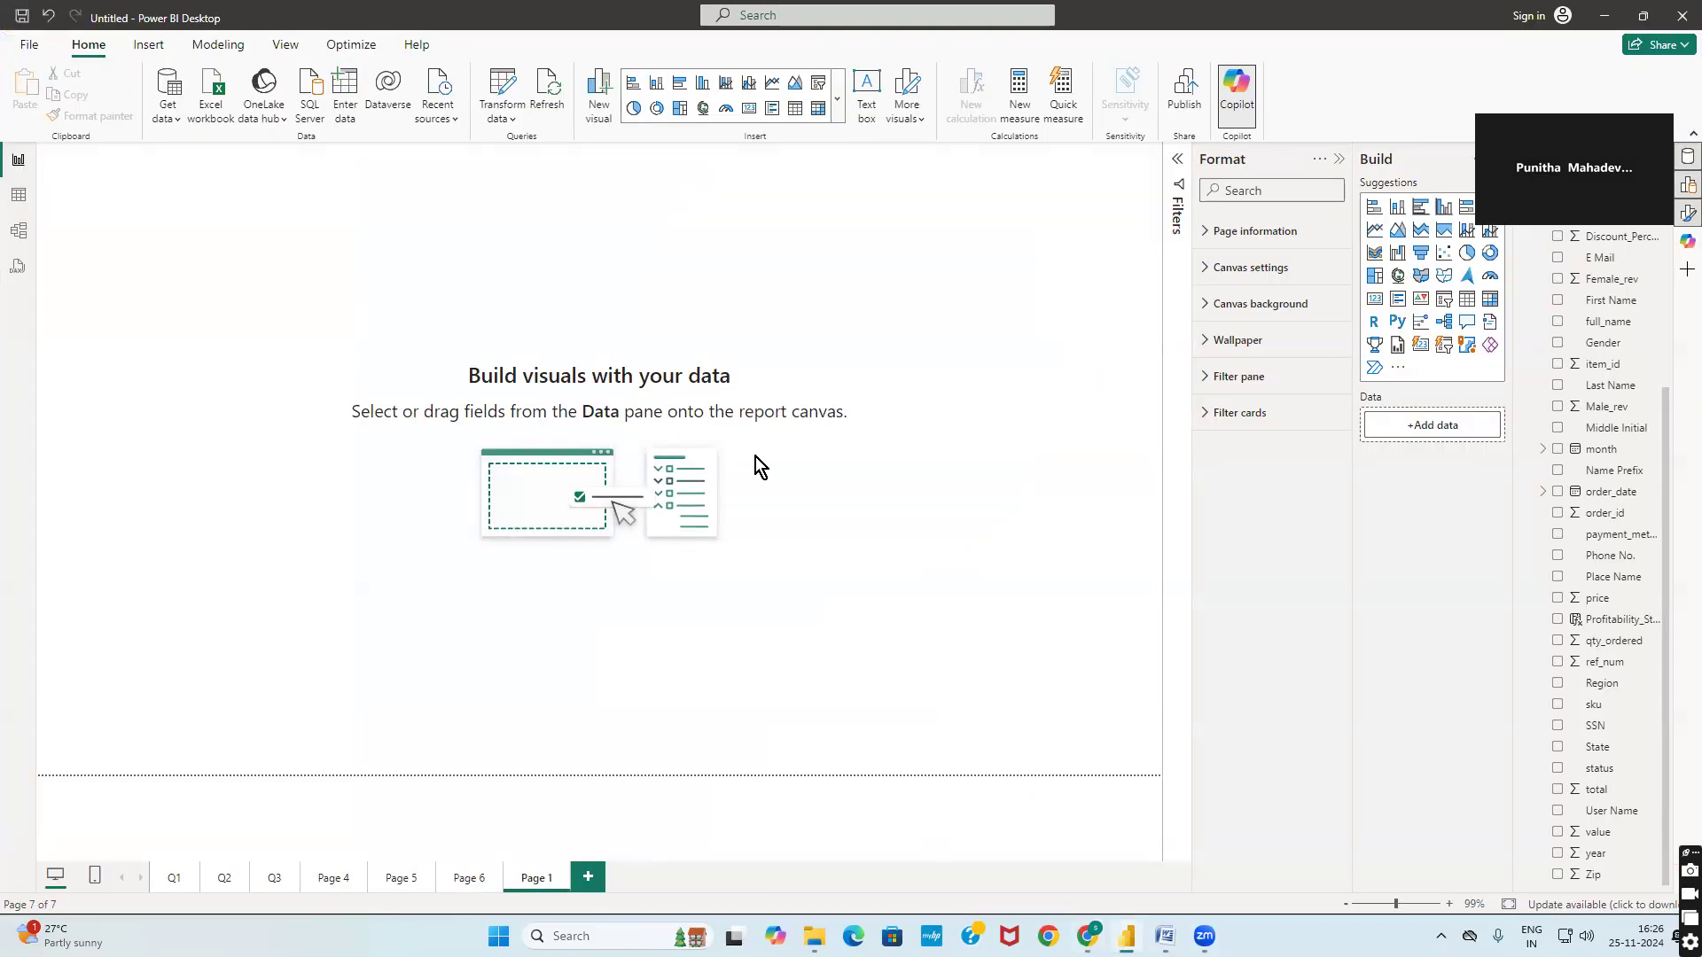
right_click(335, 883)
left_click(415, 798)
key("BackSpace")
key("BackSpace")
key("BackSpace")
key("BackSpace")
type("Q4")
key("Return")
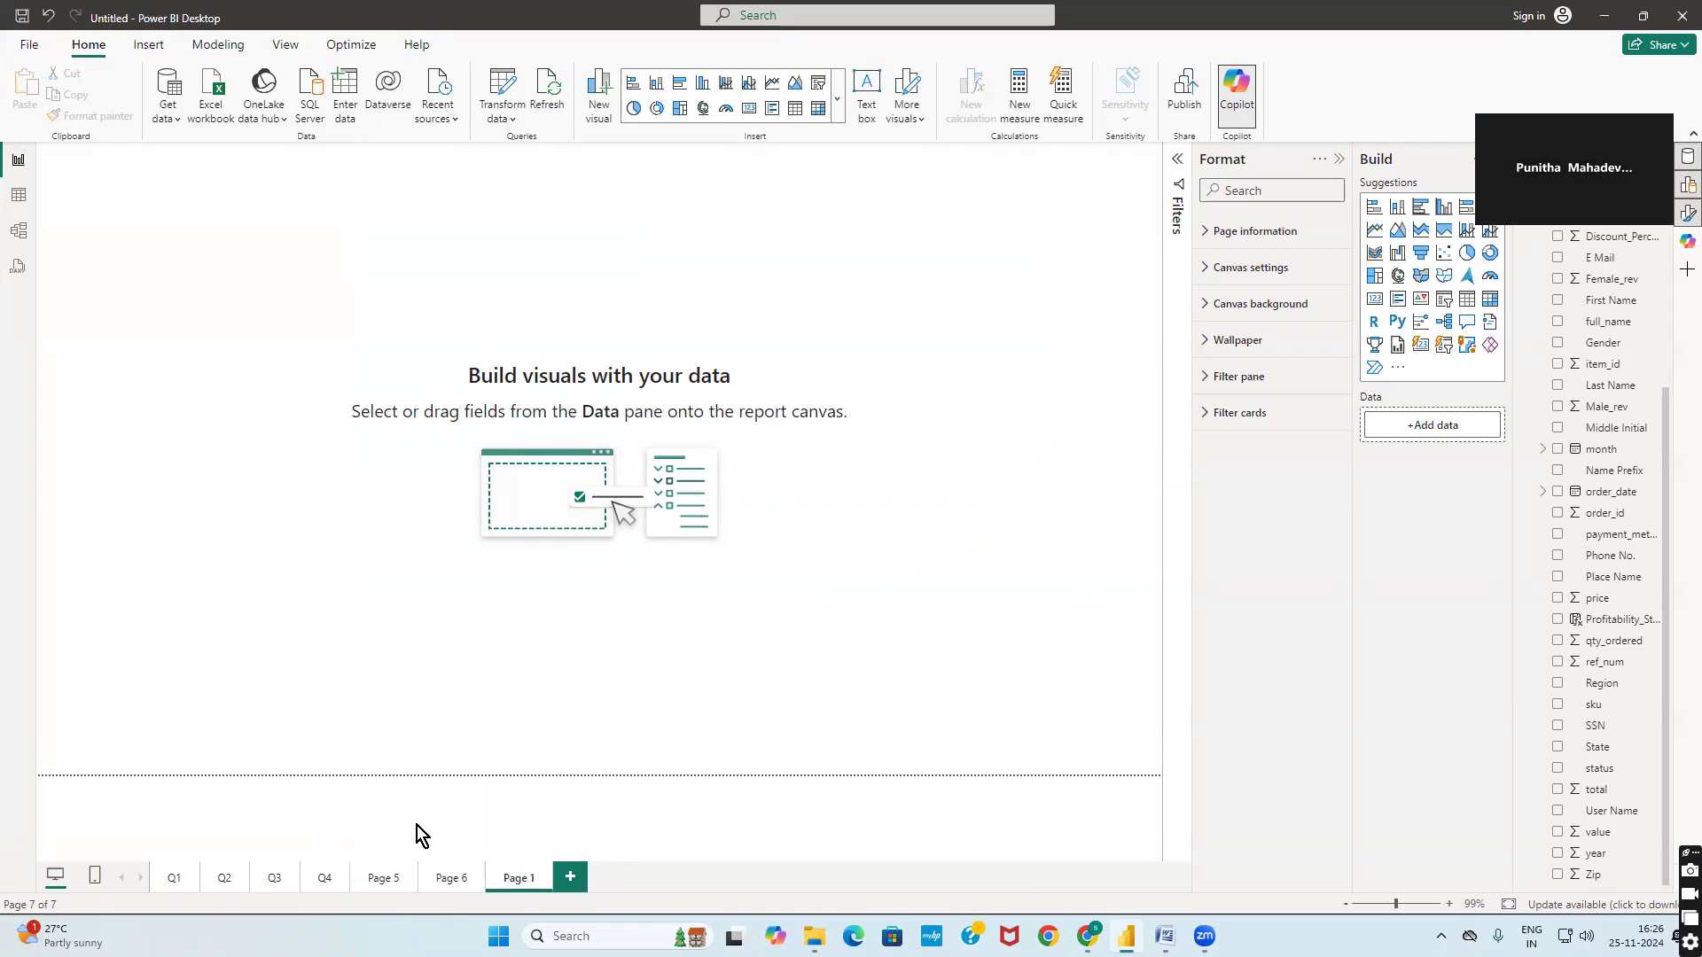
Rename the Page 5 tab to Q5
right_click(403, 878)
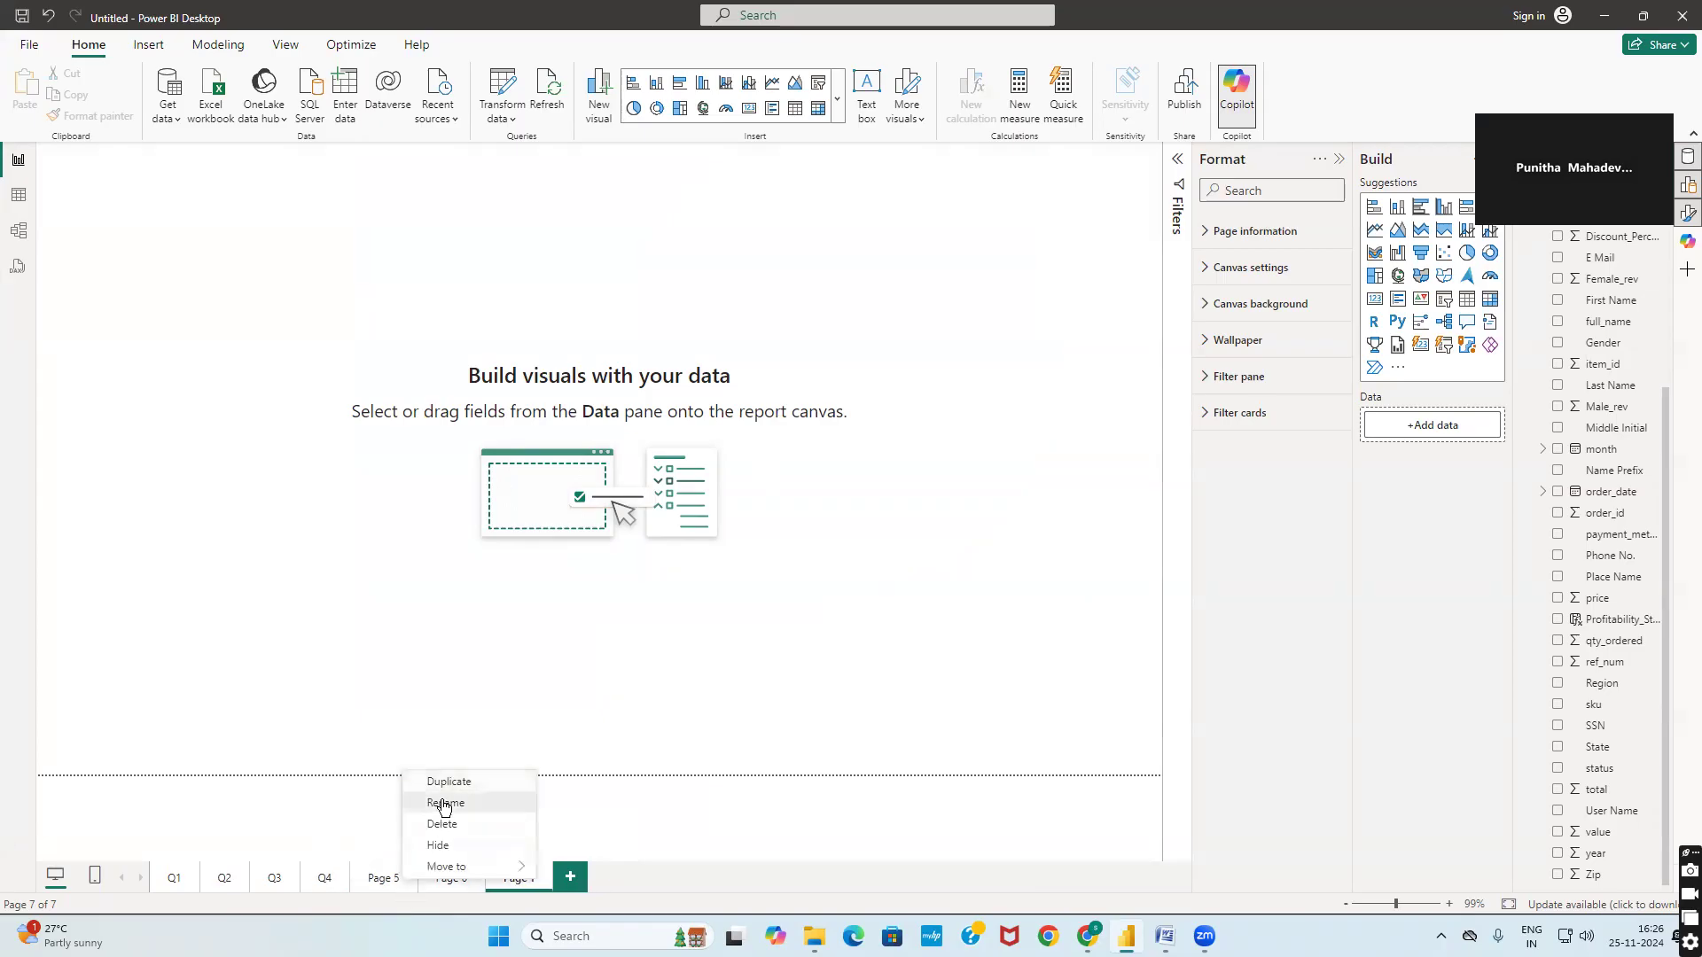
left_click(444, 803)
key("BackSpace")
key("BackSpace")
key("BackSpace")
key("BackSpace")
key("BackSpace")
key("BackSpace")
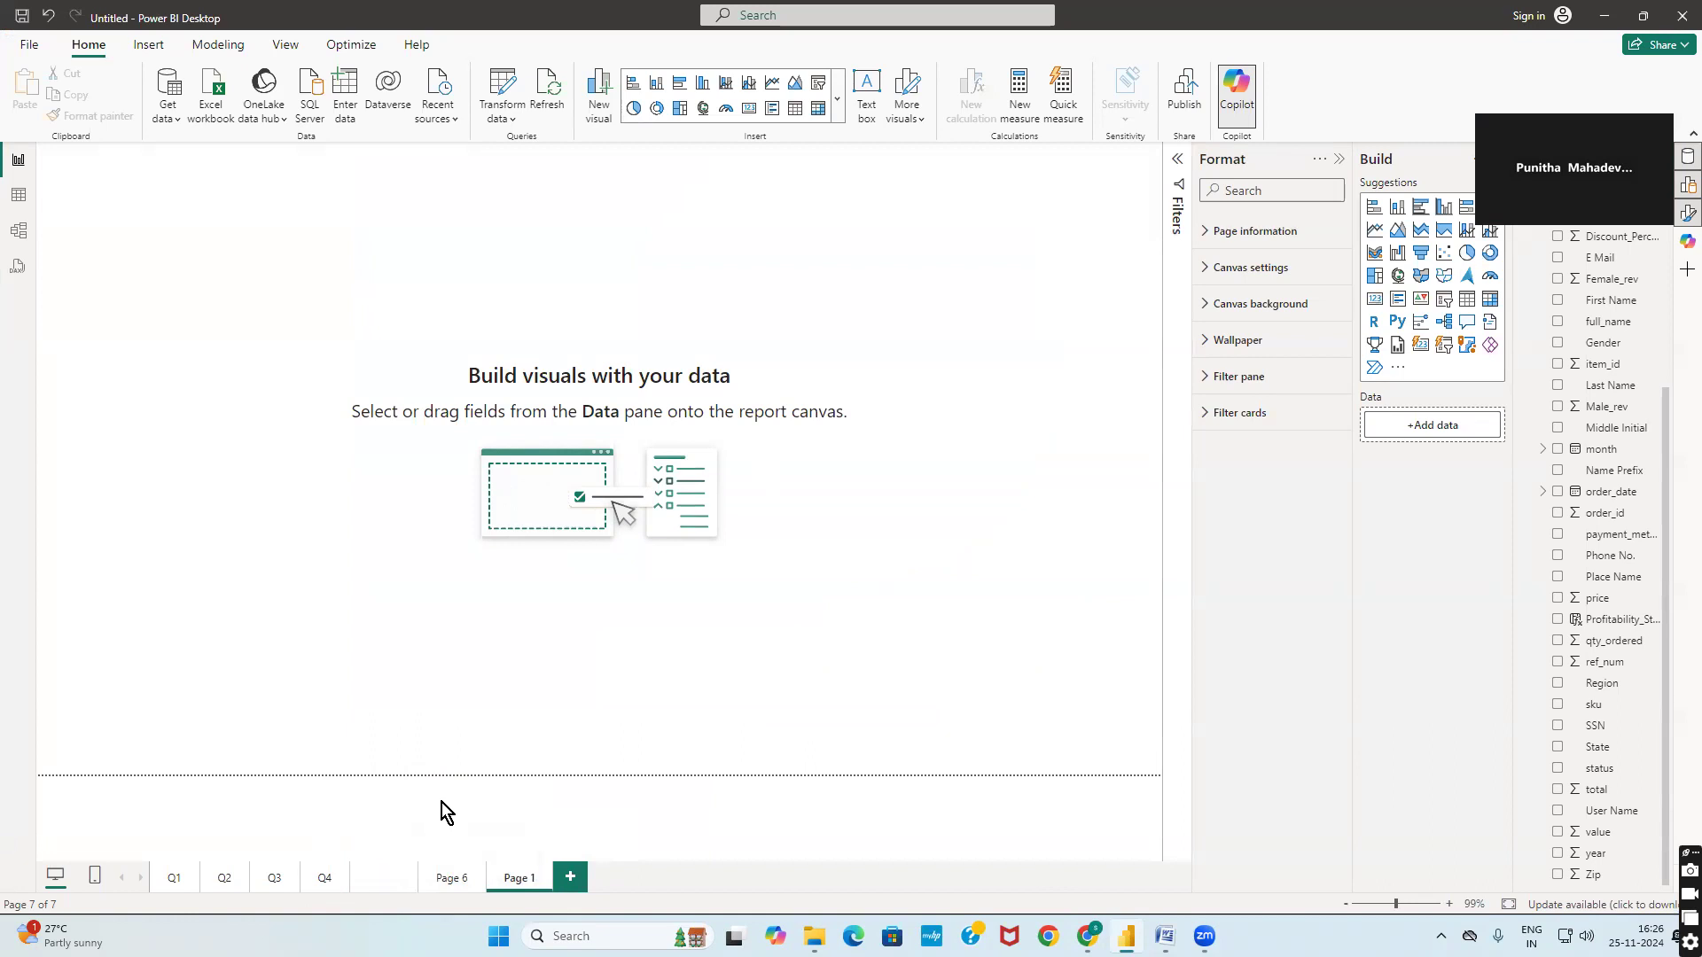
type("Q5")
key("Return")
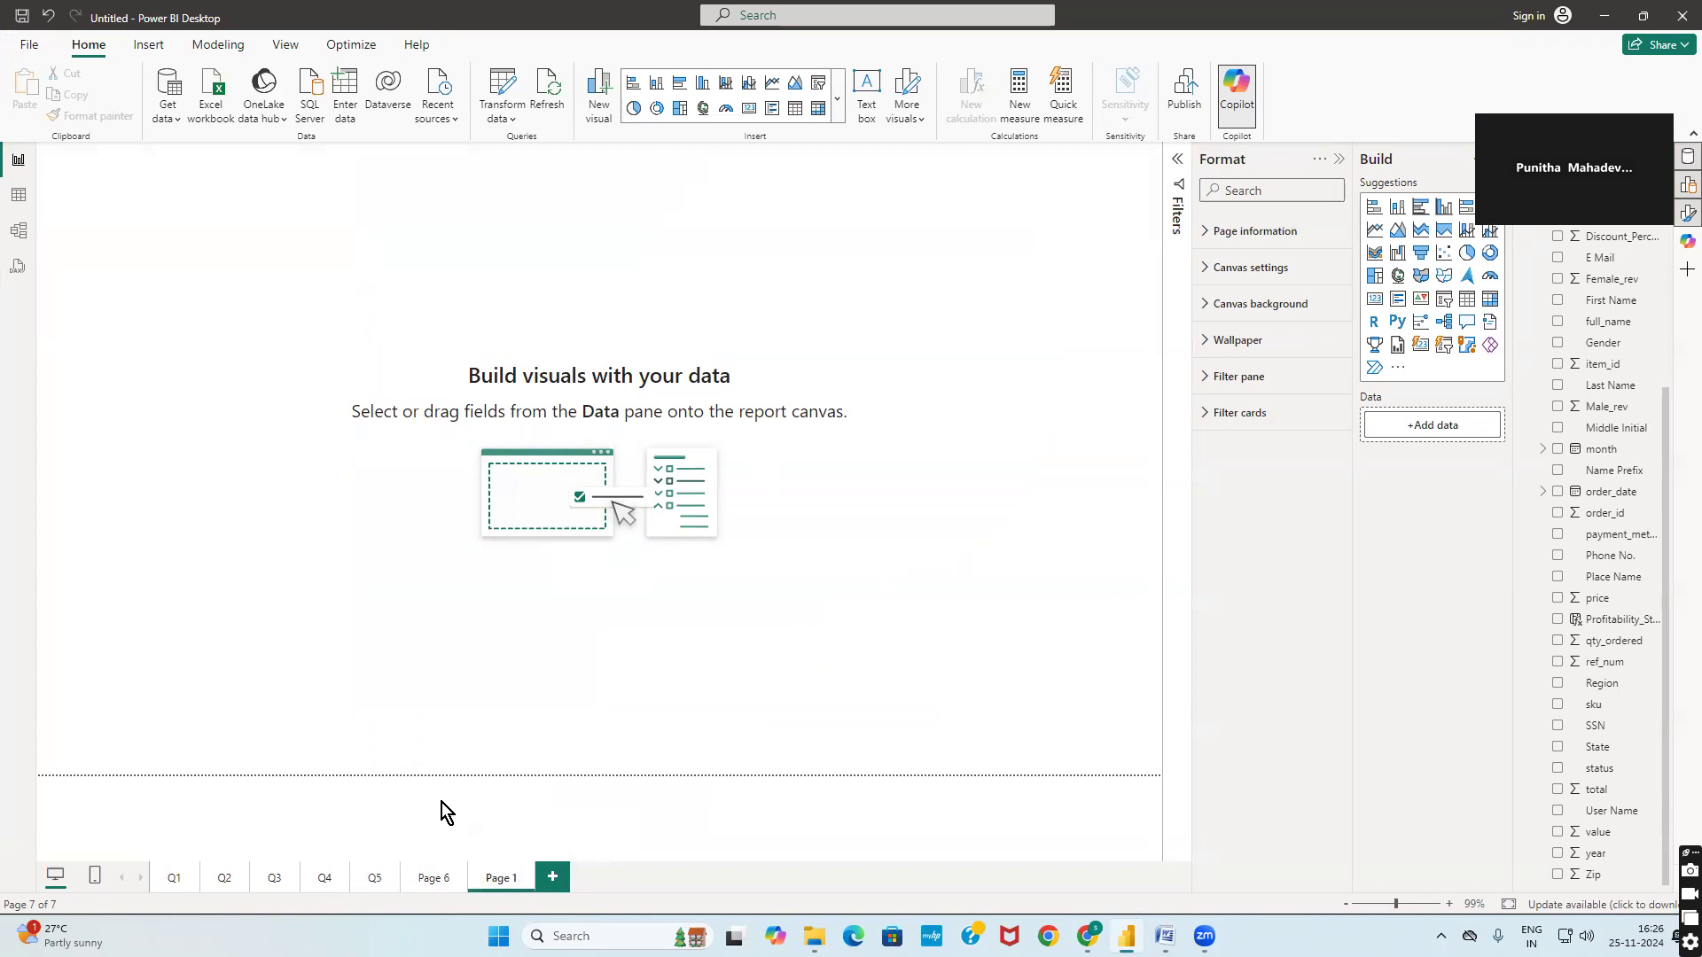
Rename the Page 6 tab to Q6
right_click(417, 880)
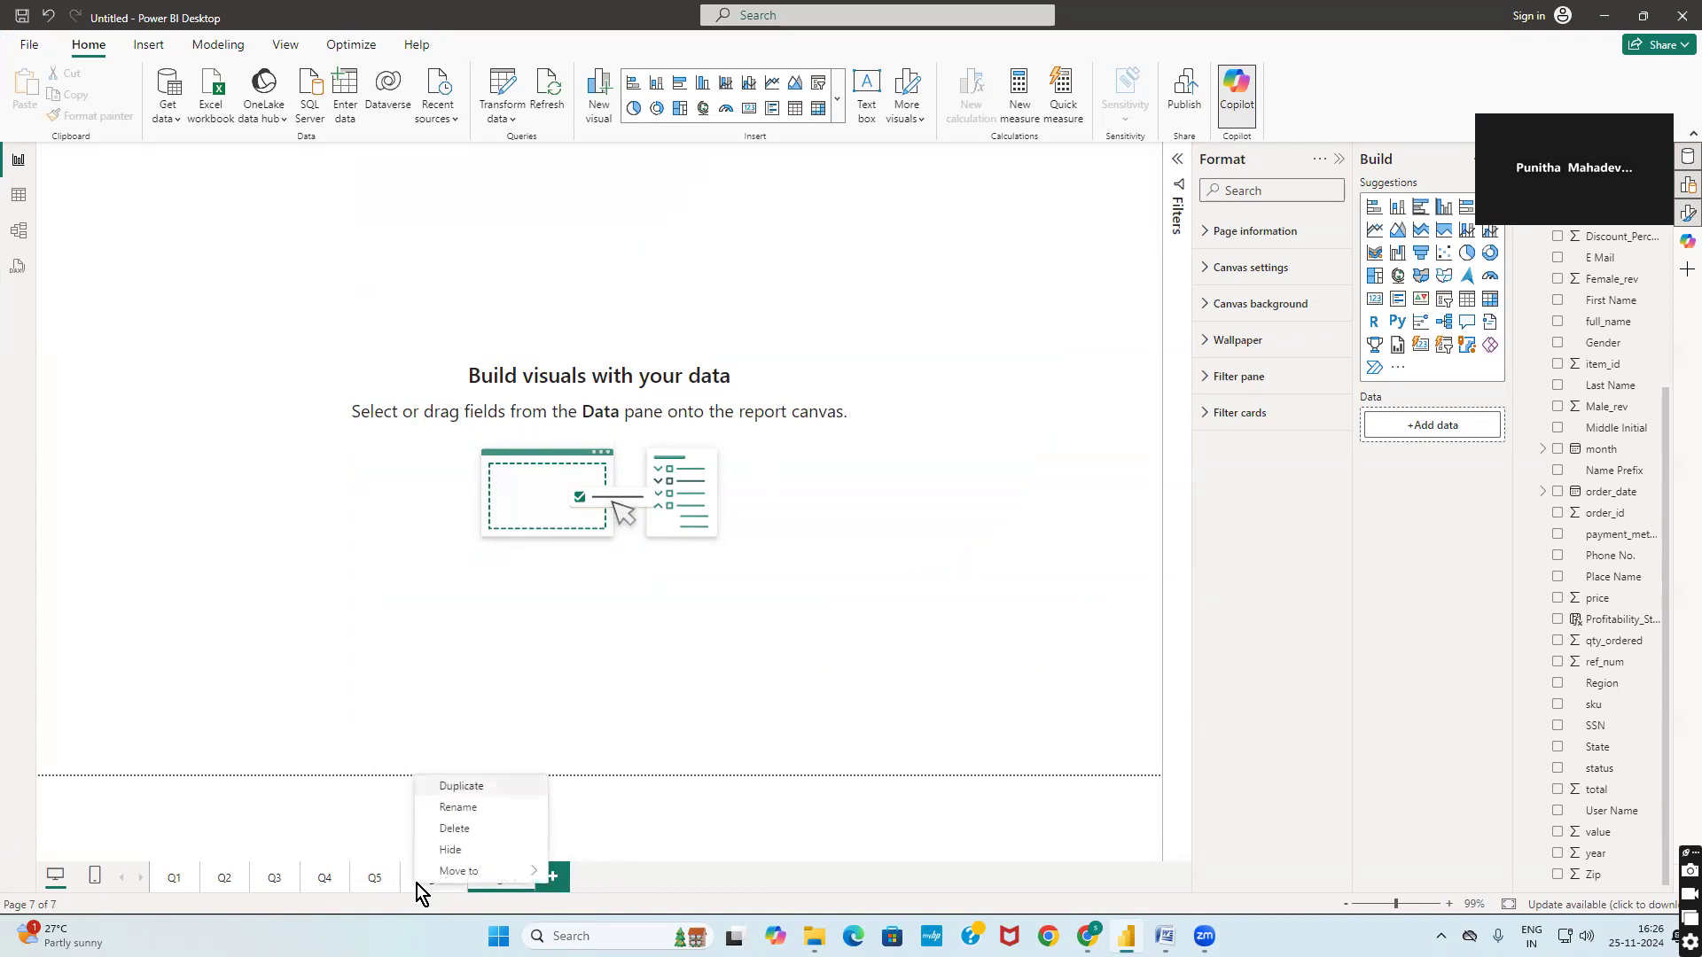
left_click(432, 810)
key("BackSpace")
key("BackSpace")
key("BackSpace")
key("BackSpace")
key("BackSpace")
key("BackSpace")
type("Q6")
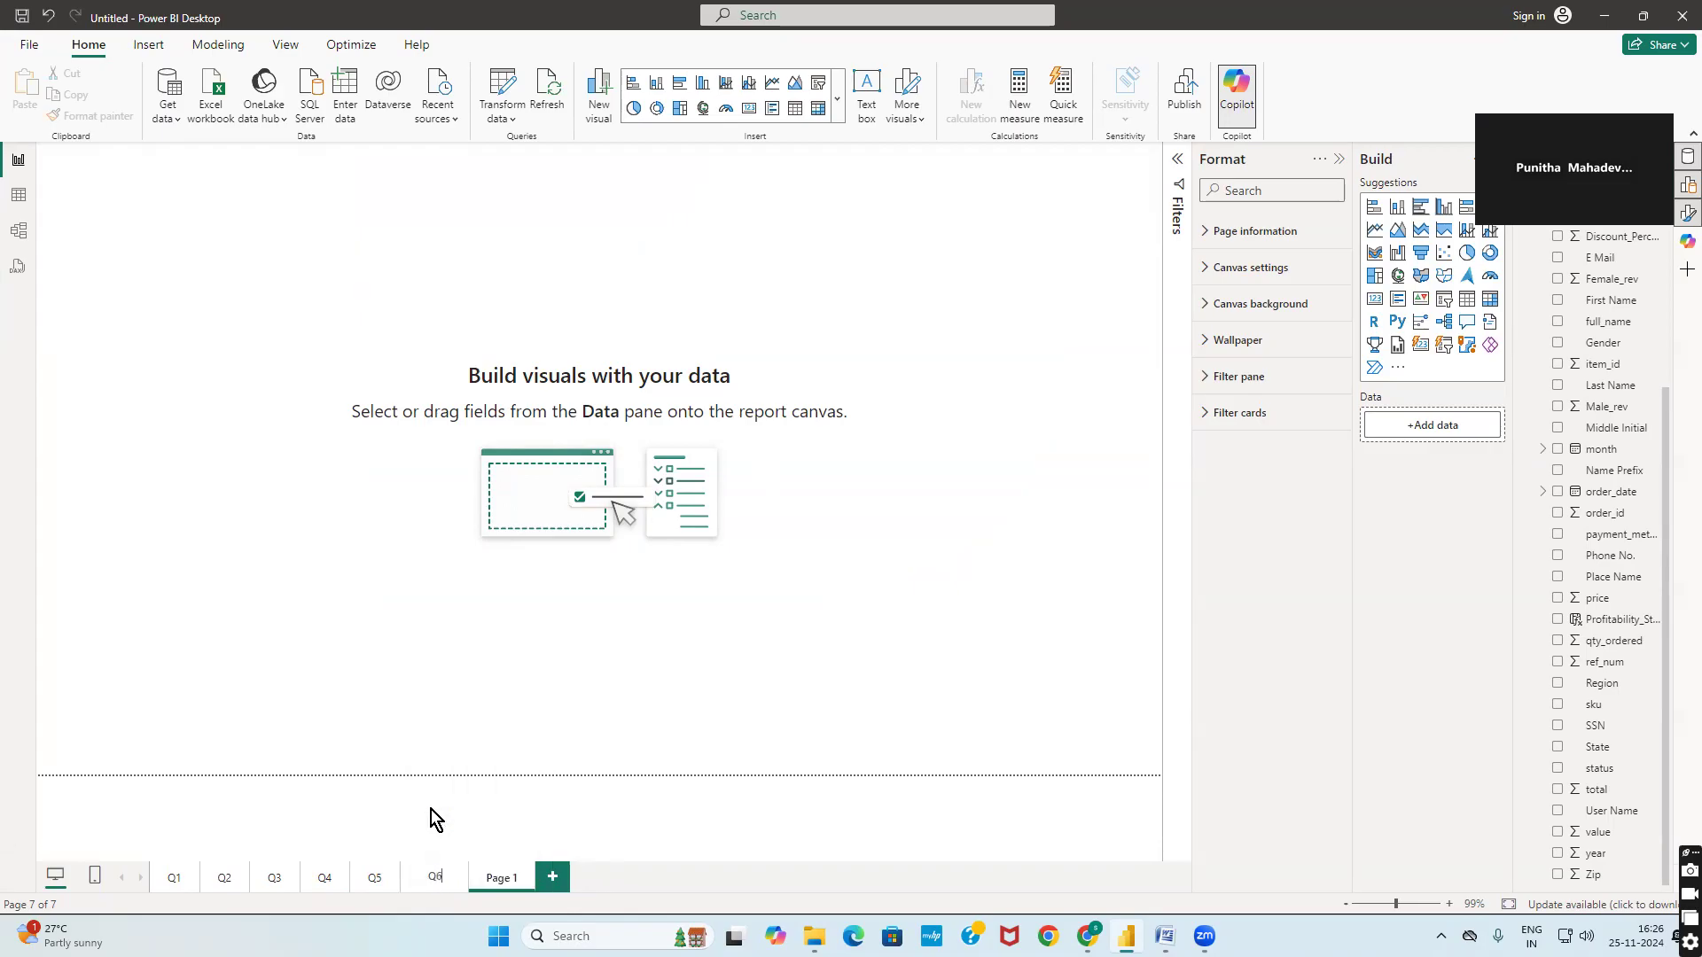
key("Return")
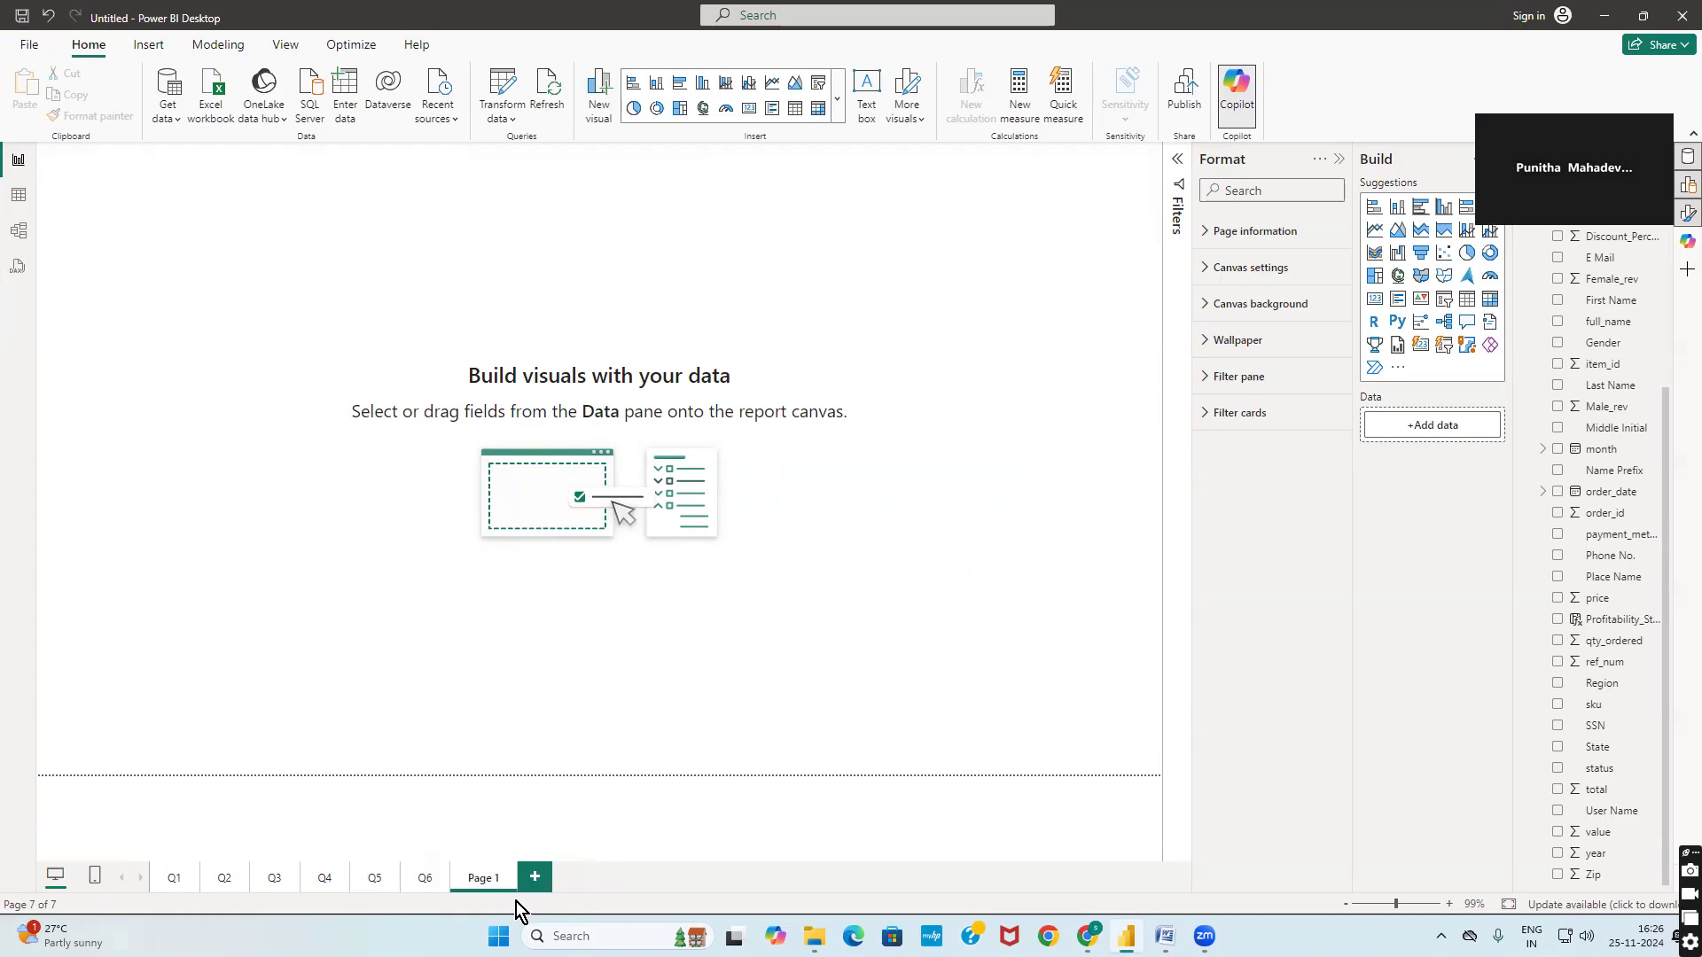
Copy the Sum of total by State map visual from the Q1 page
left_click(174, 877)
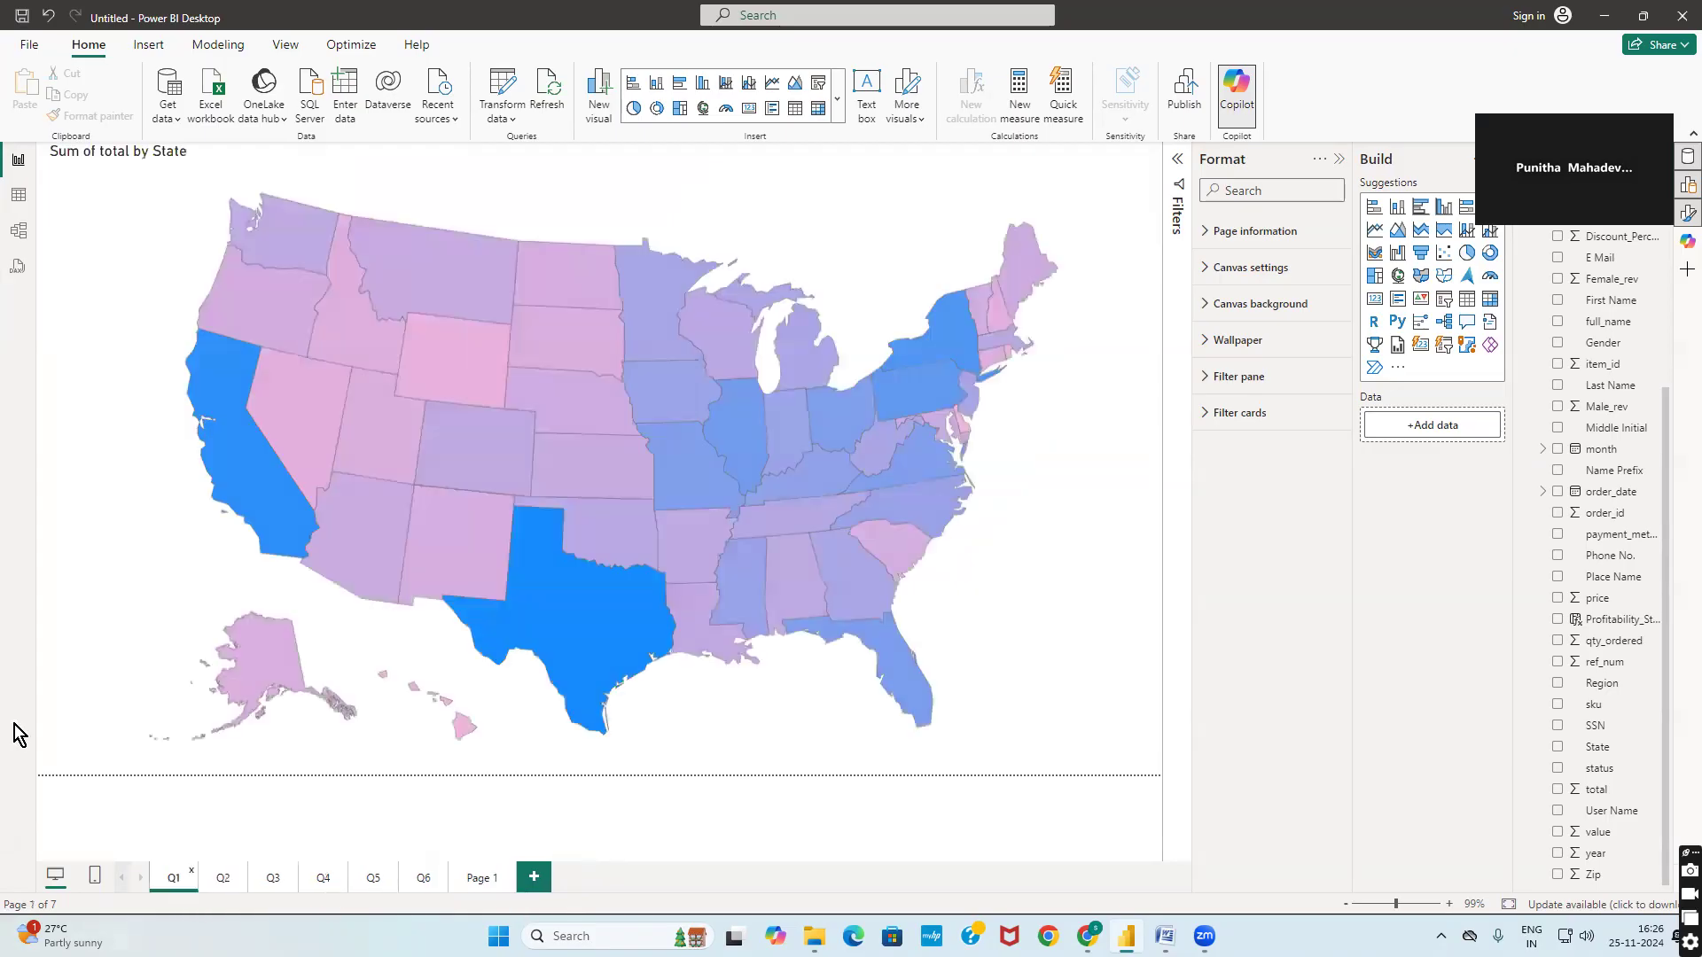
left_click(609, 168)
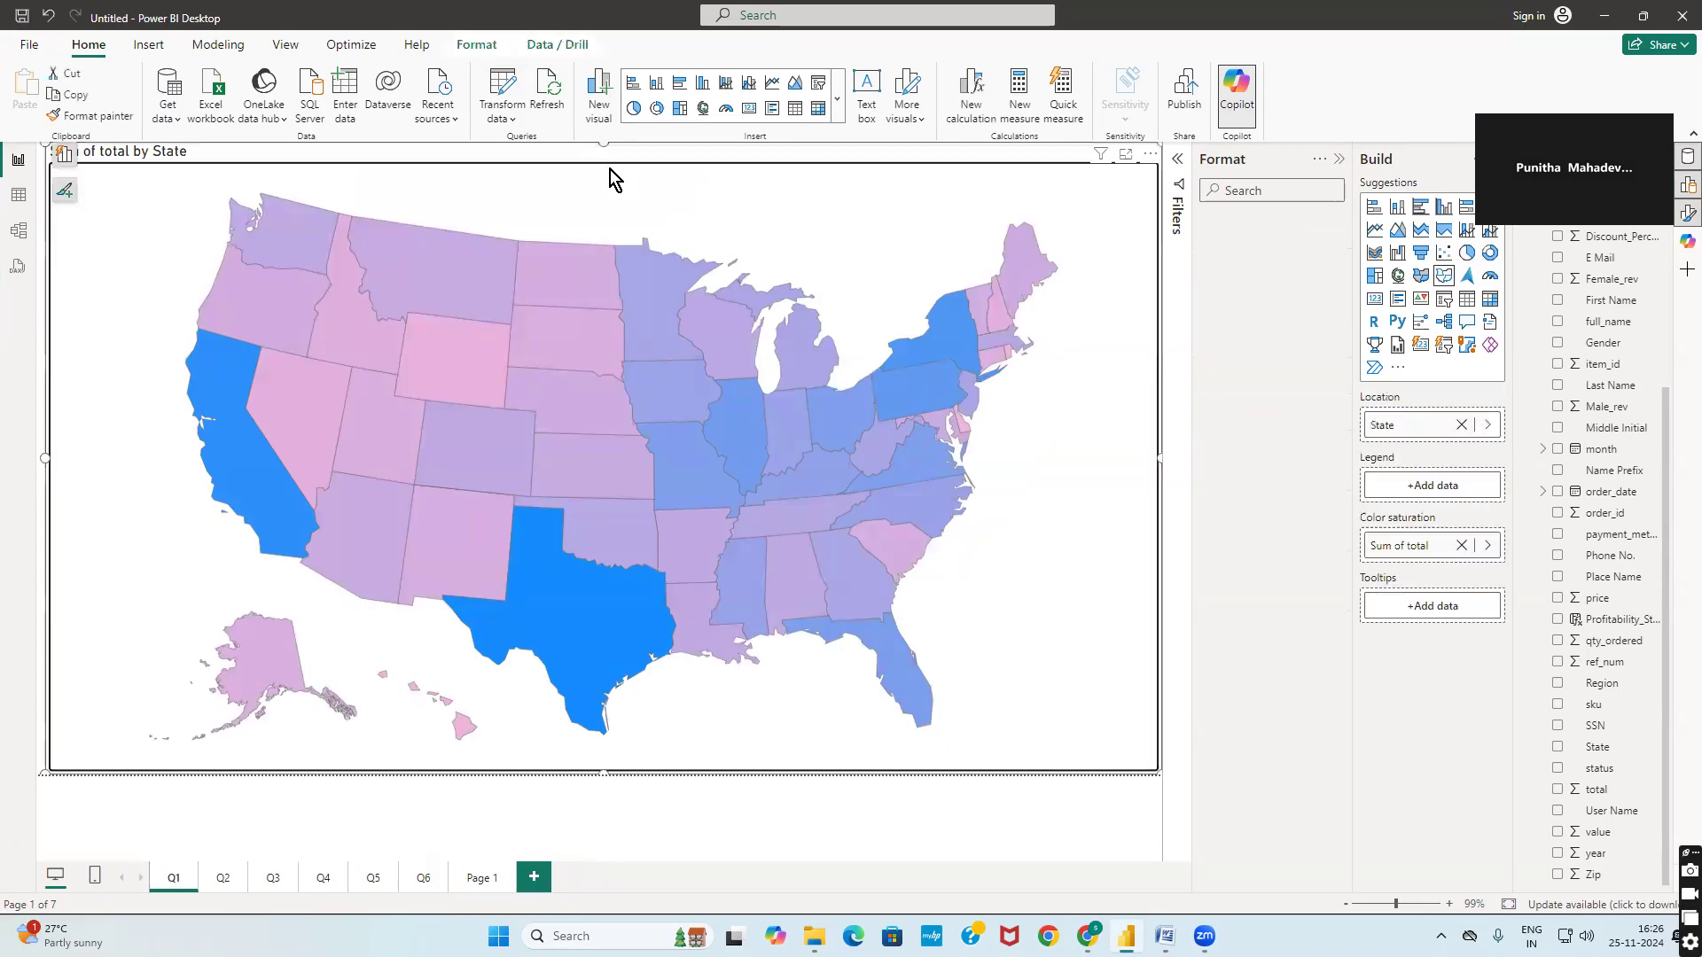
right_click(609, 168)
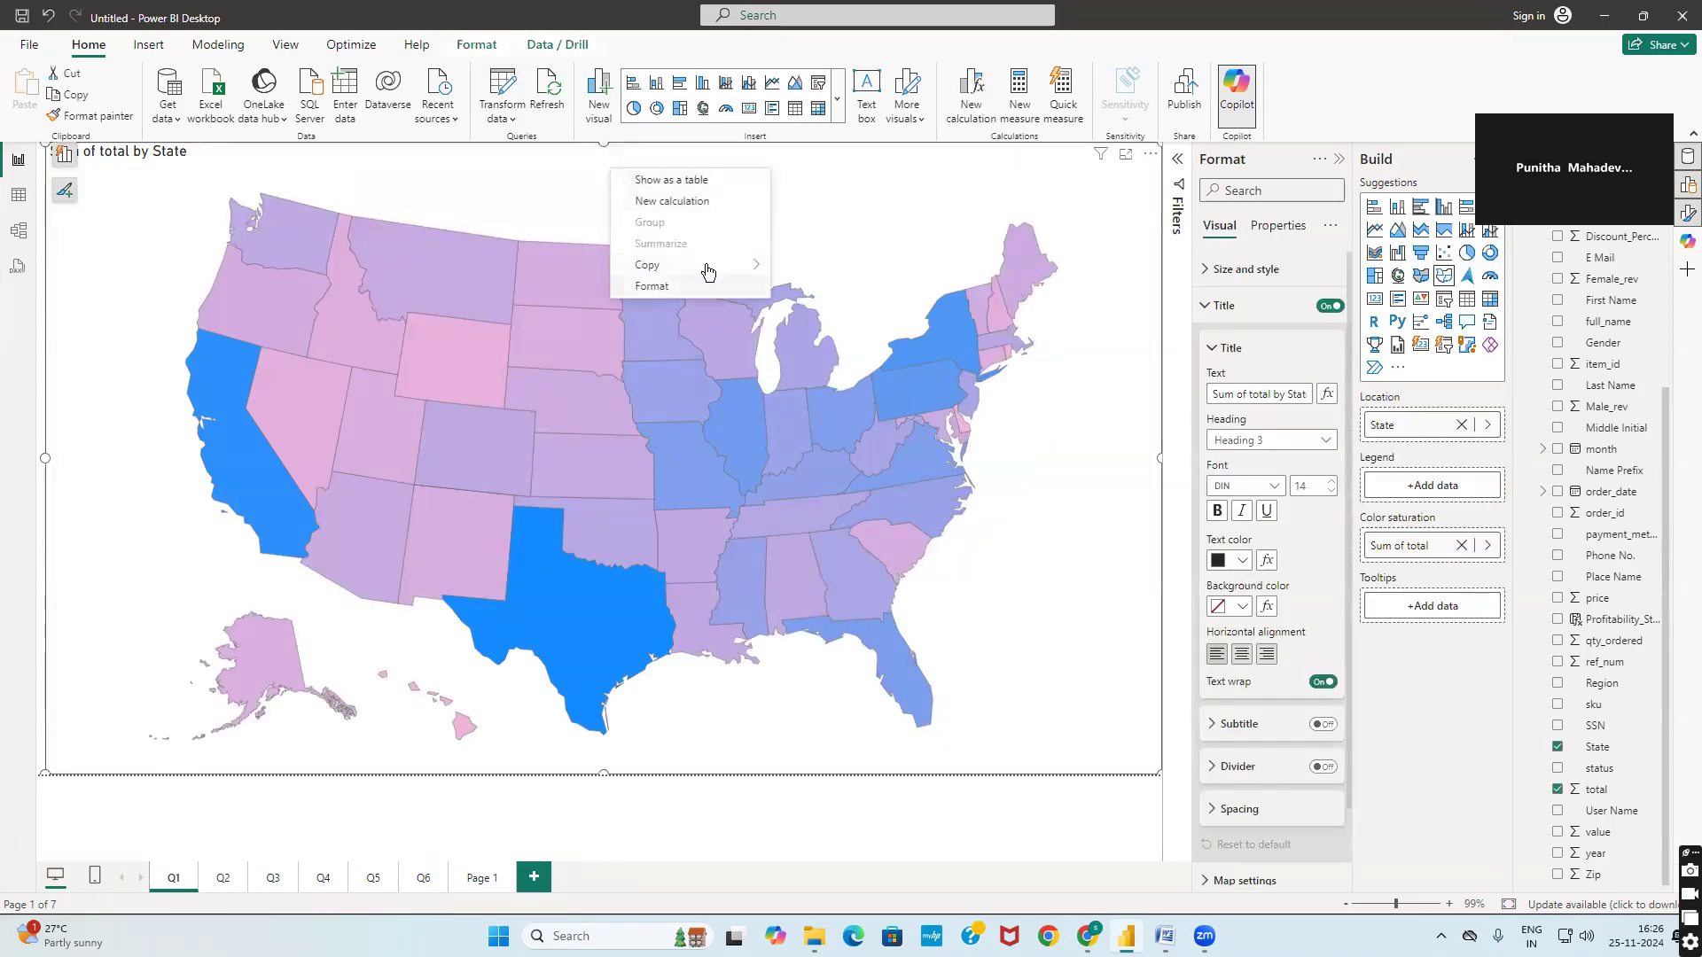
mouse_move(702, 269)
left_click(803, 274)
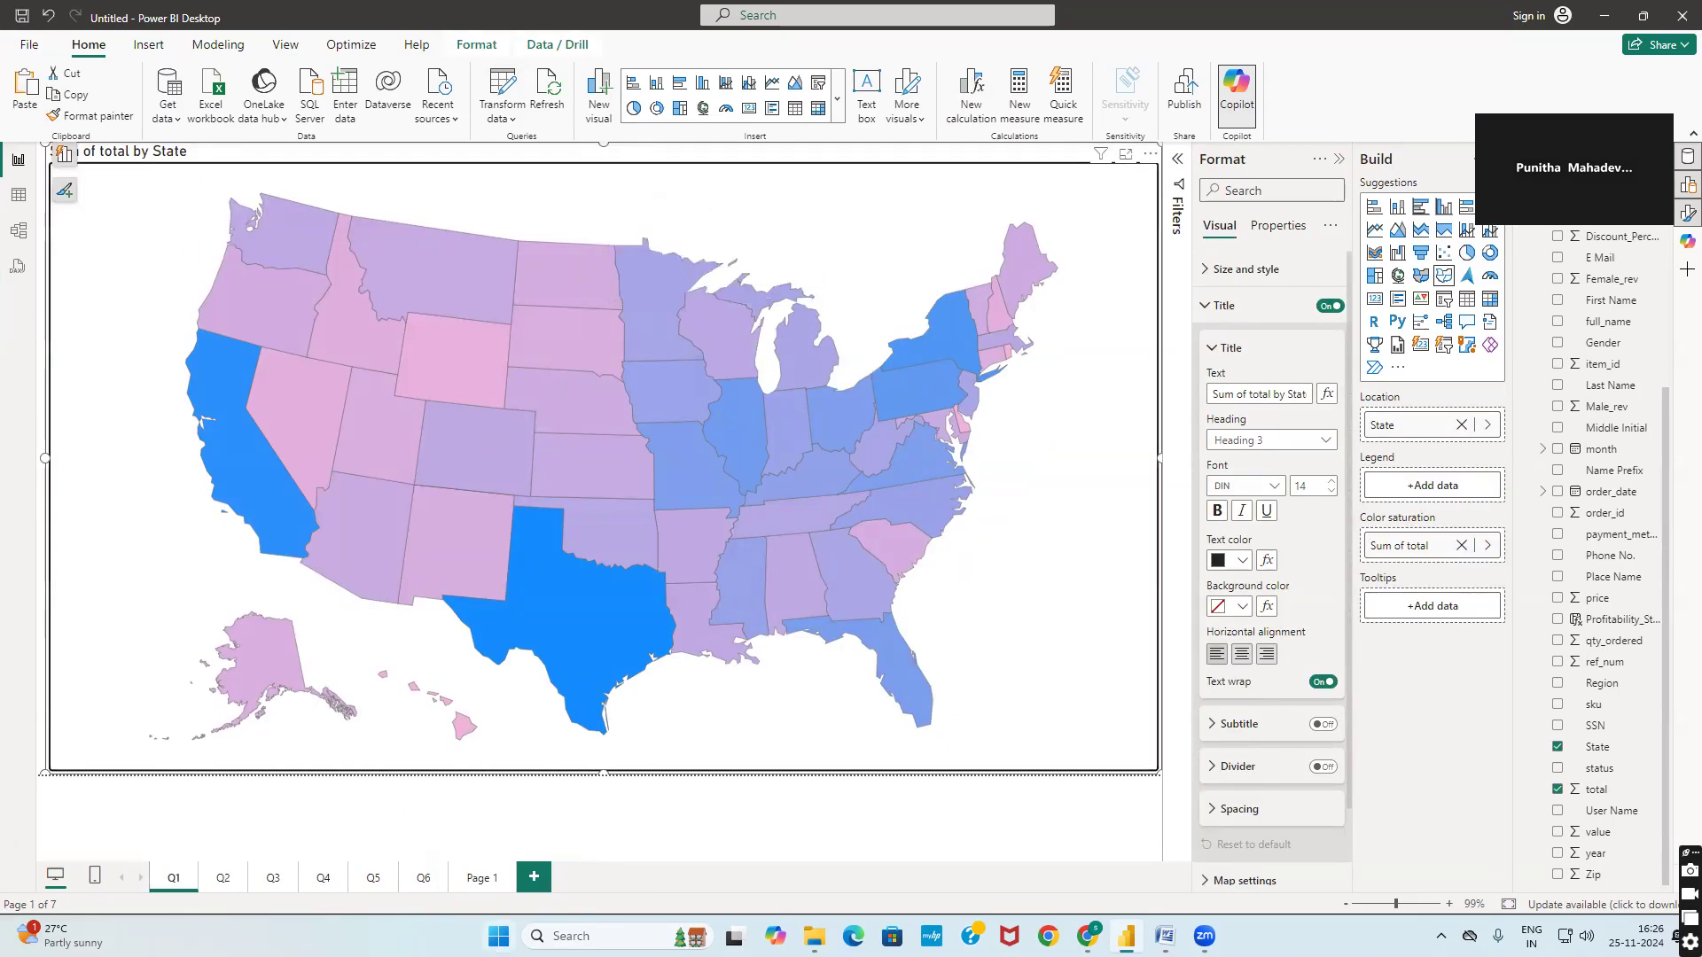
Paste the map onto Page 1 and shrink it into the top-left corner
left_click(486, 880)
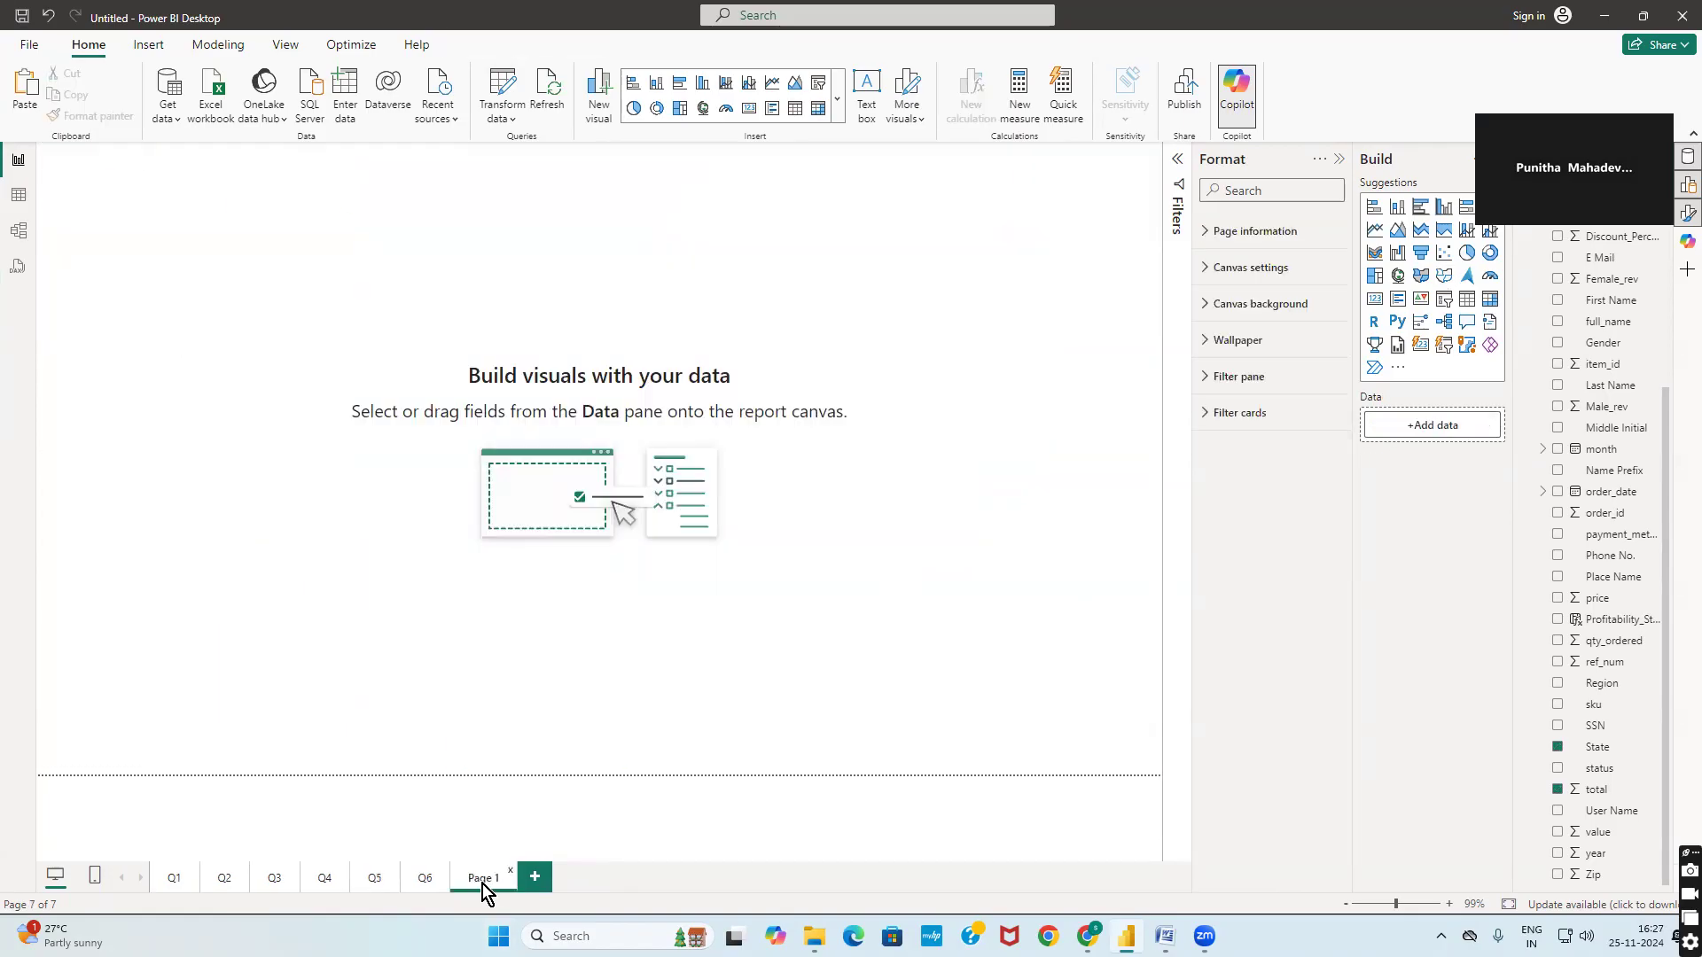
right_click(107, 178)
left_click(157, 185)
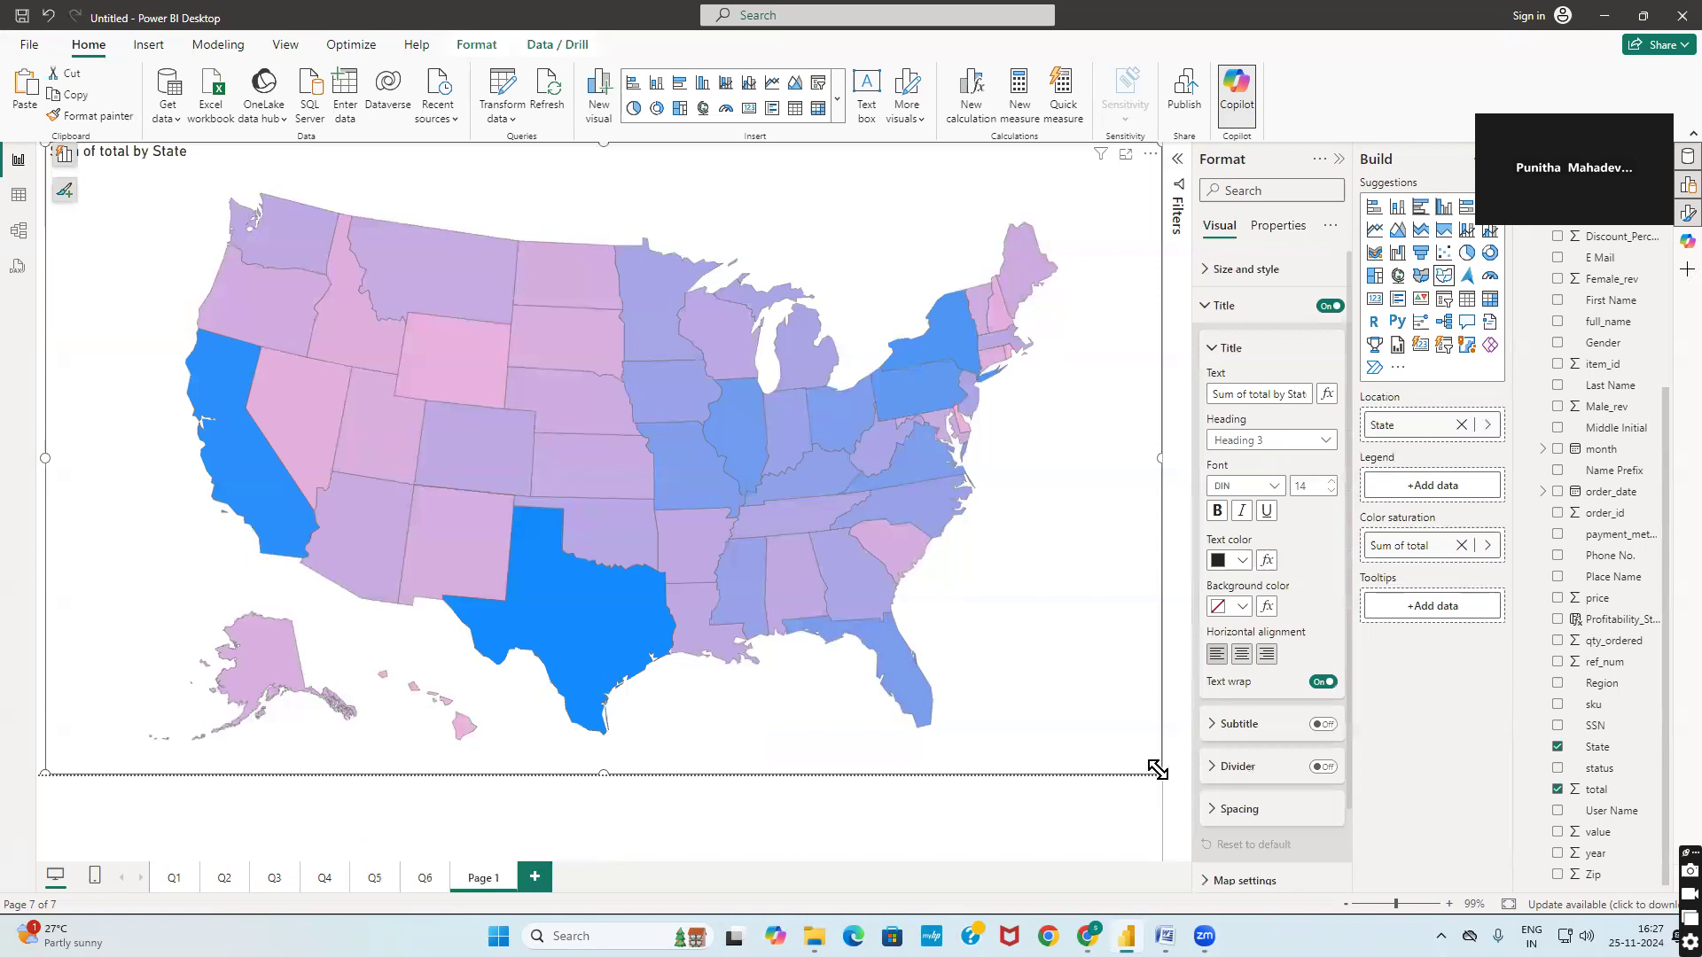
left_click_drag(1155, 773, 455, 337)
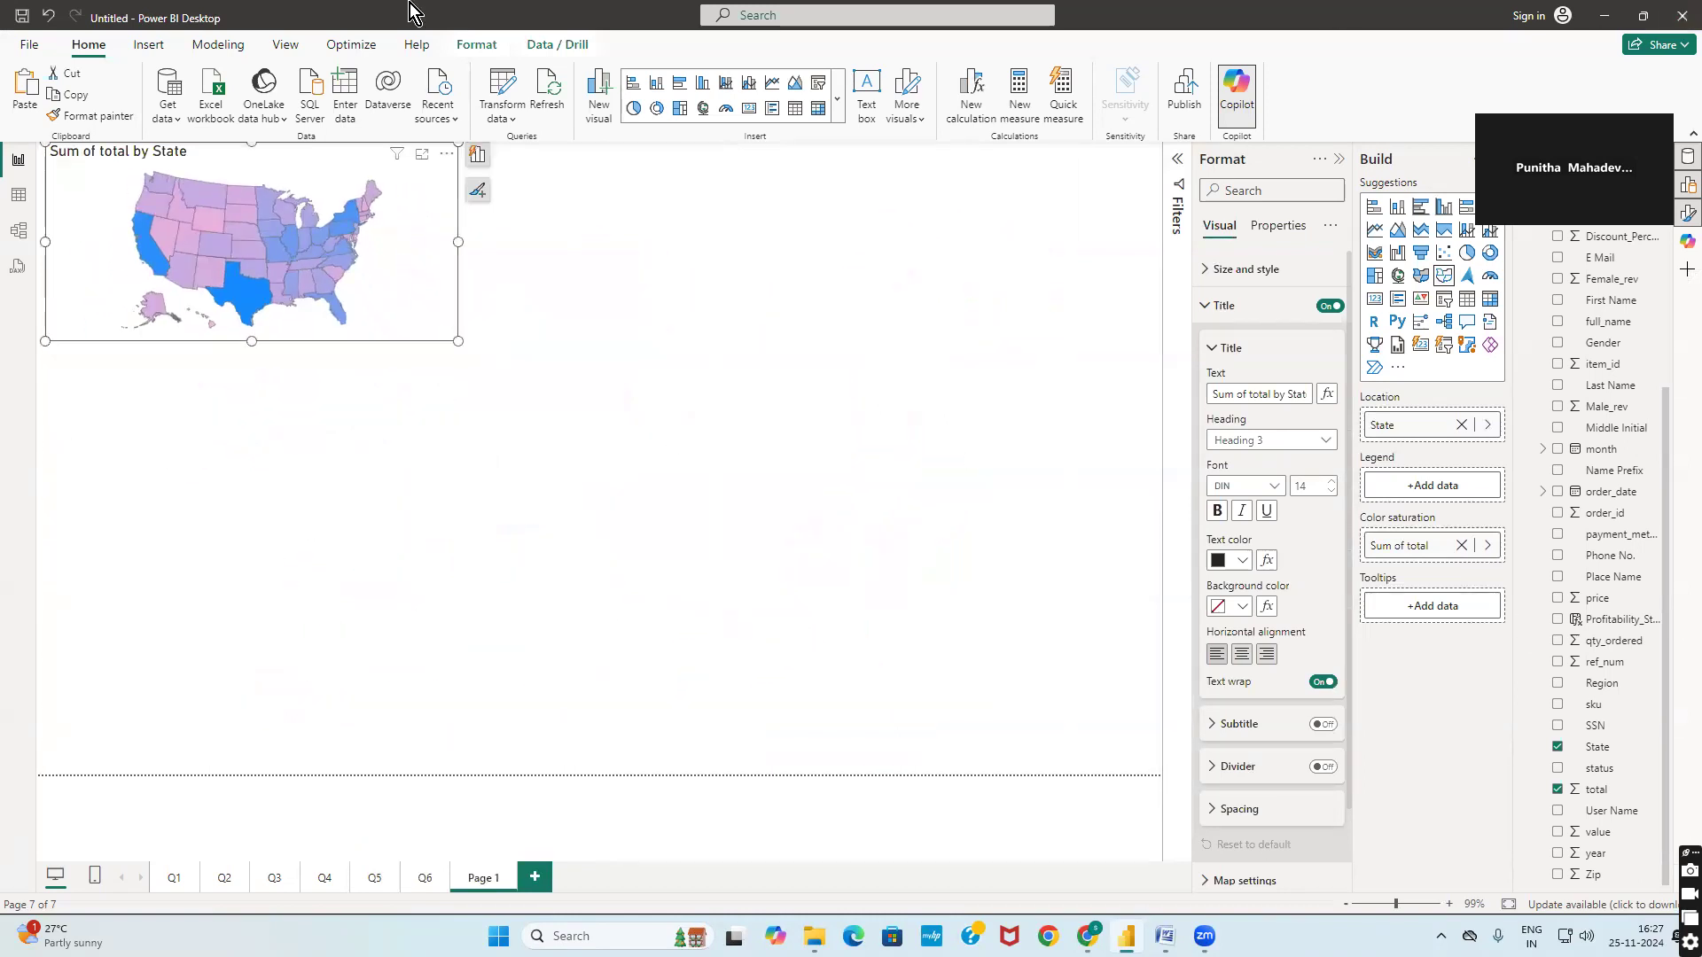
Copy the Sum of total by Month and year line chart from the Q2 page
left_click(209, 879)
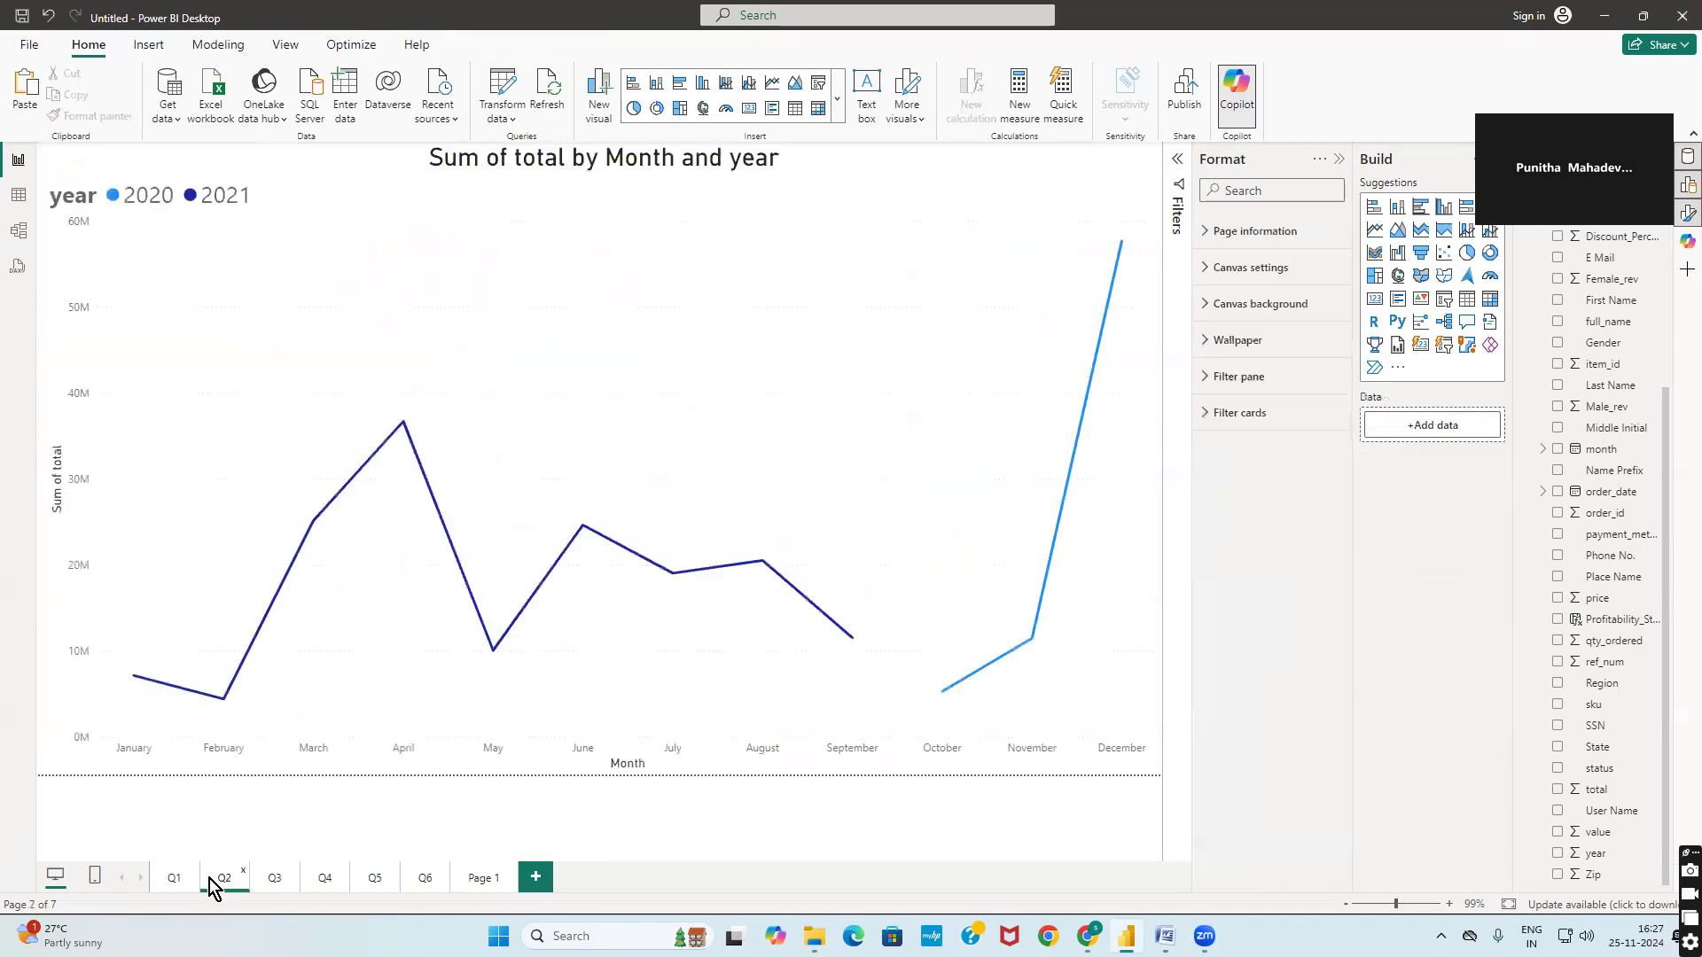
right_click(258, 172)
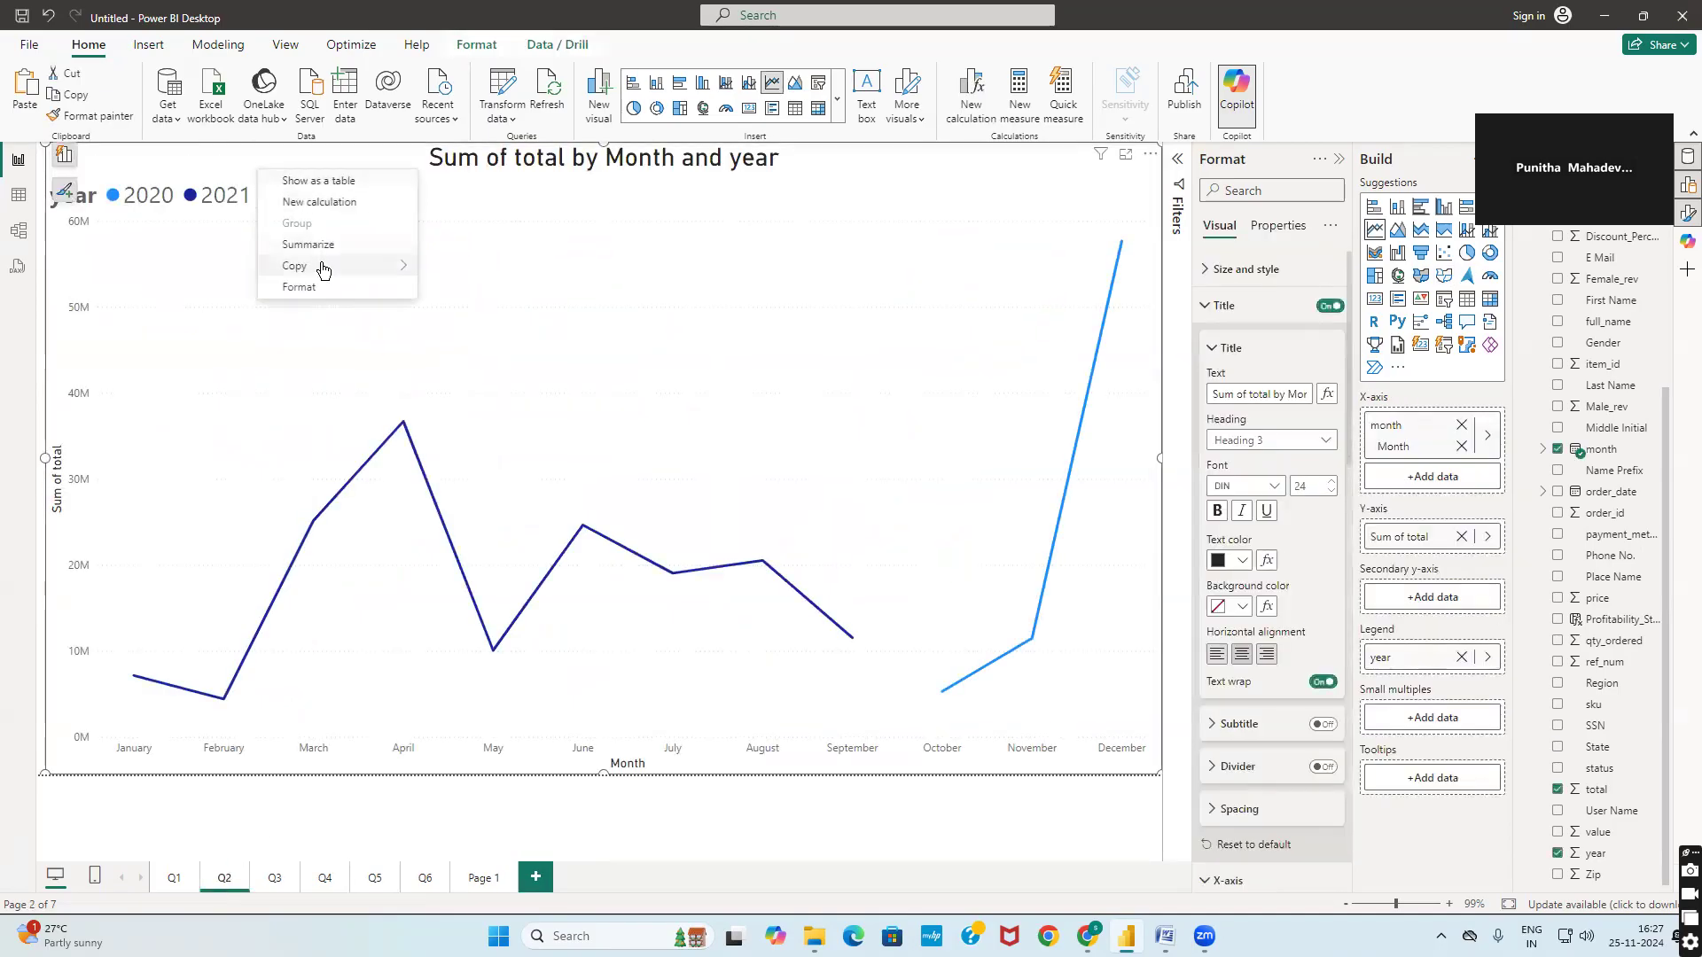
mouse_move(327, 266)
left_click(457, 267)
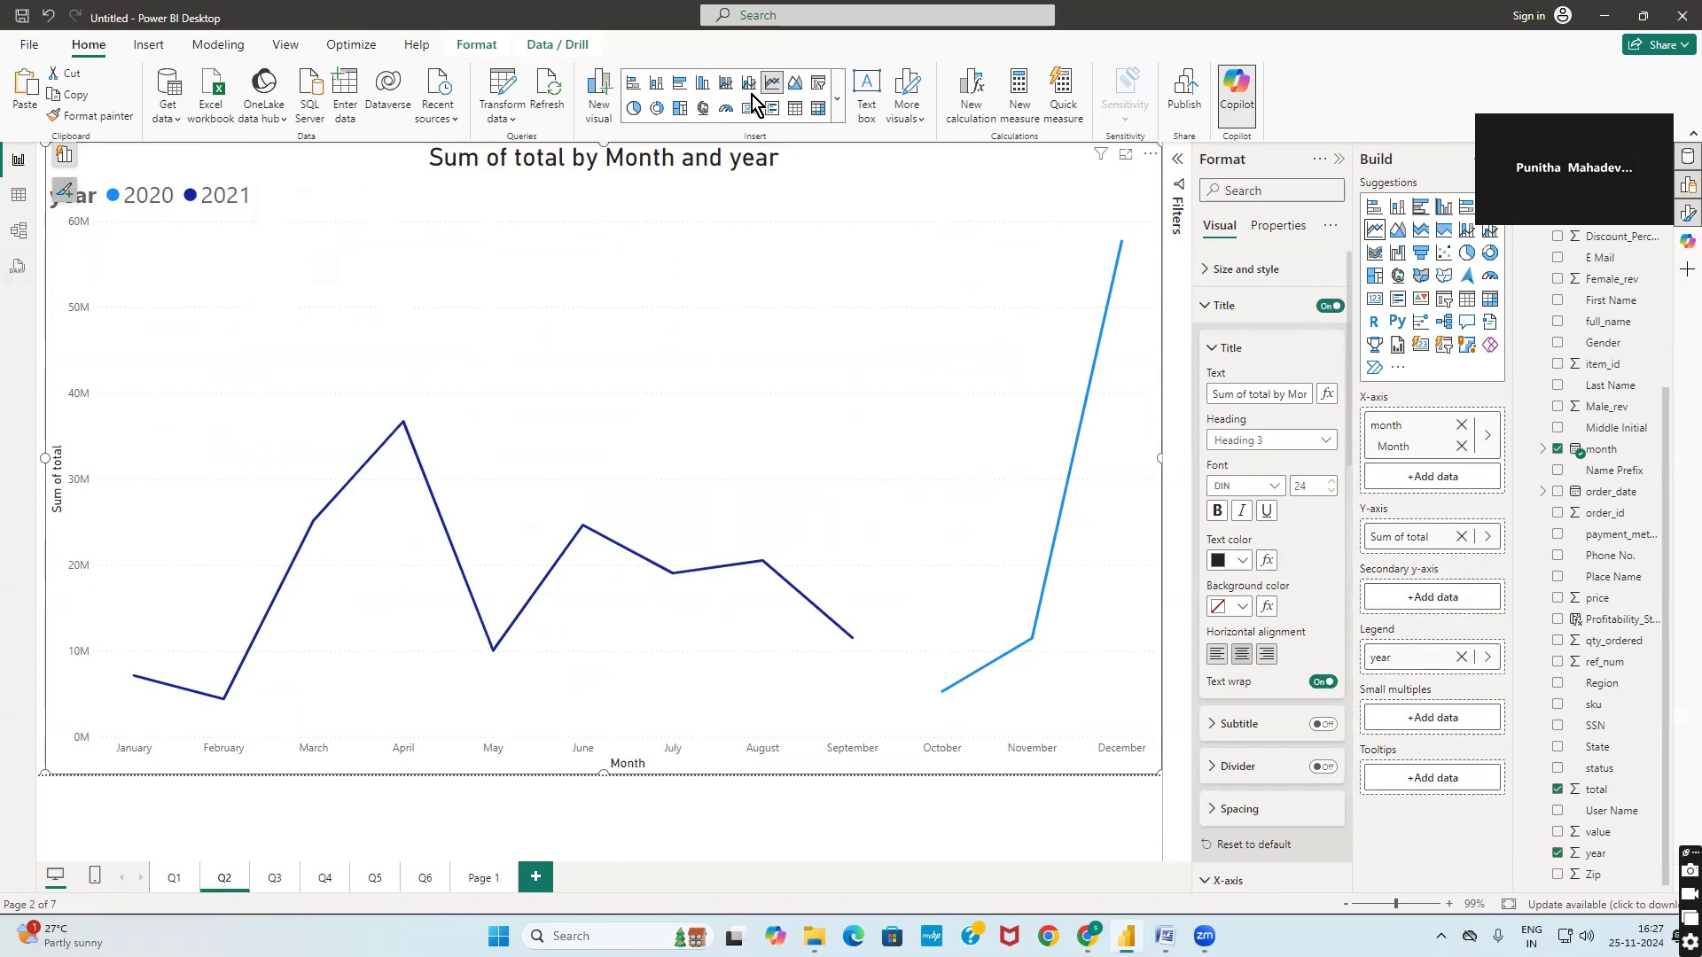
Paste the line chart onto Page 1 and resize it to sit beside the map
left_click(478, 876)
right_click(470, 471)
left_click(519, 493)
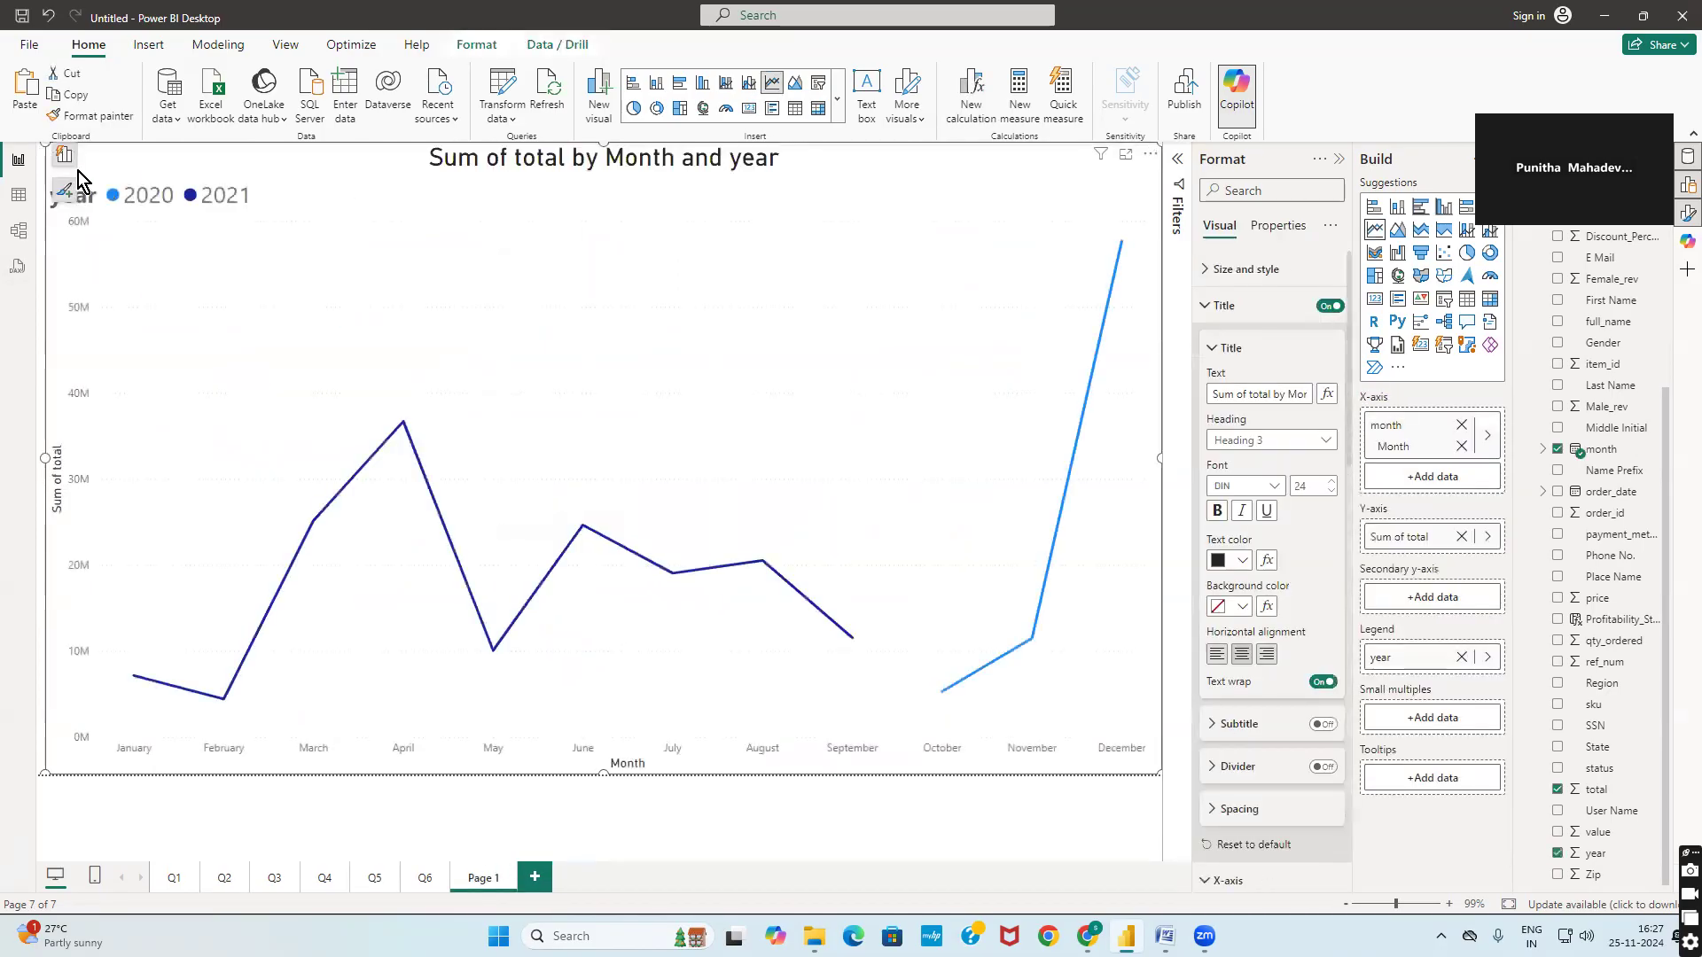
left_click_drag(112, 183, 471, 157)
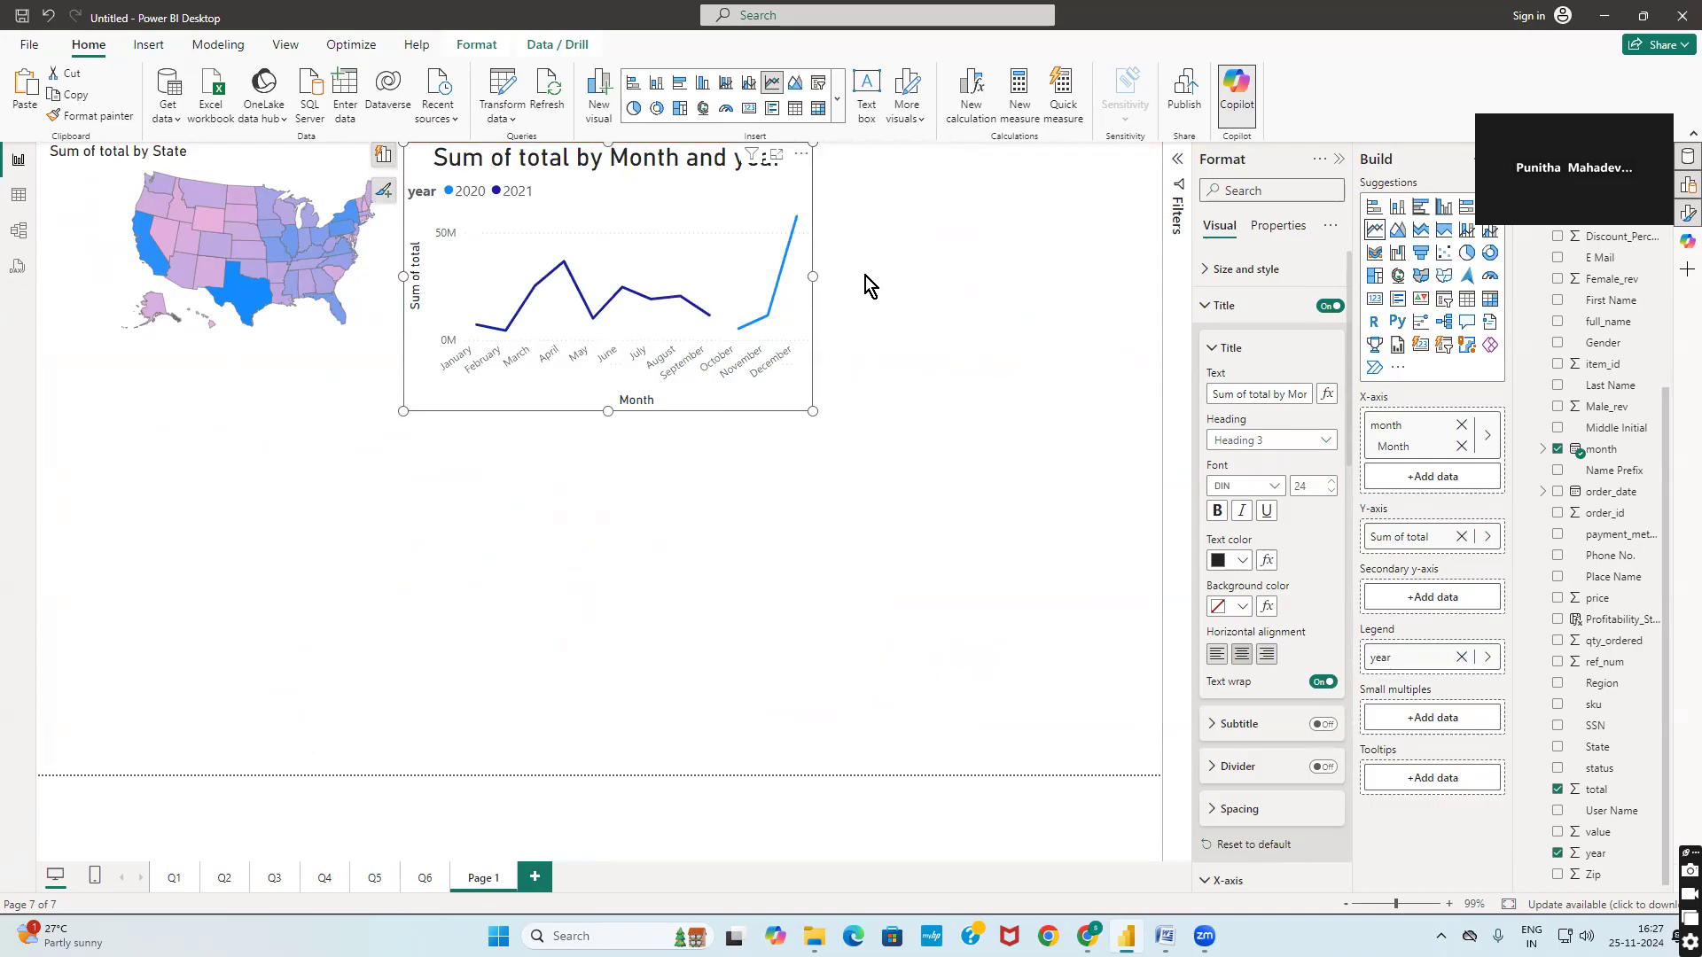
left_click_drag(813, 275, 876, 275)
left_click_drag(636, 409, 636, 372)
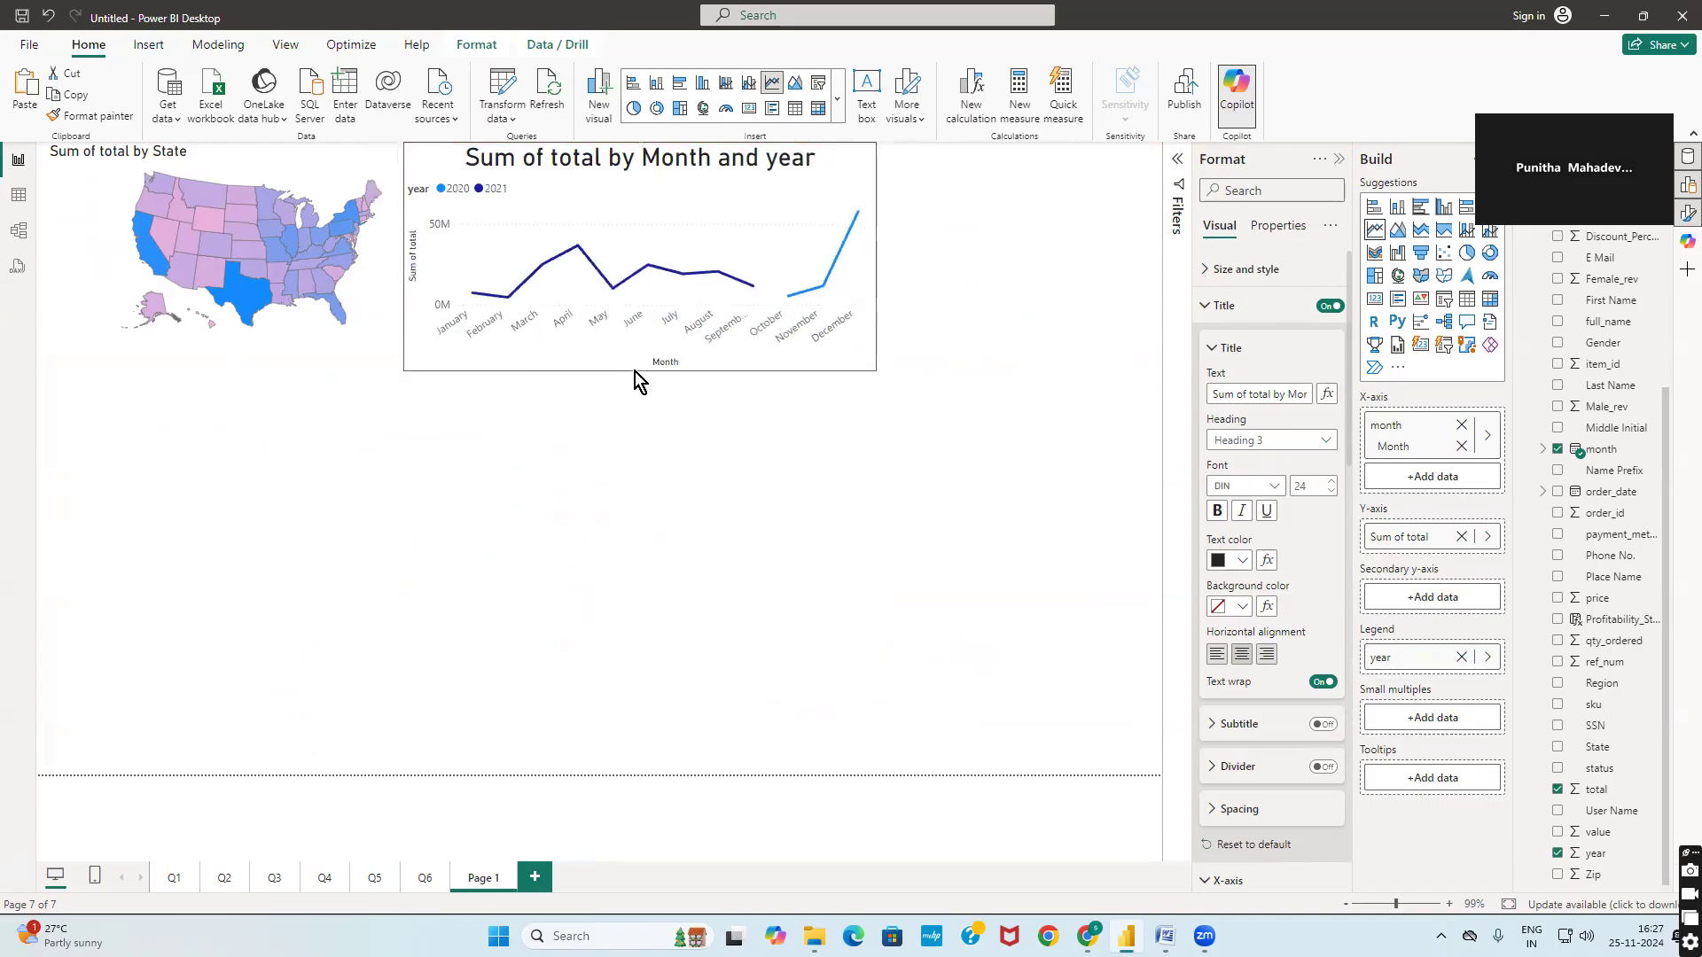
left_click(582, 518)
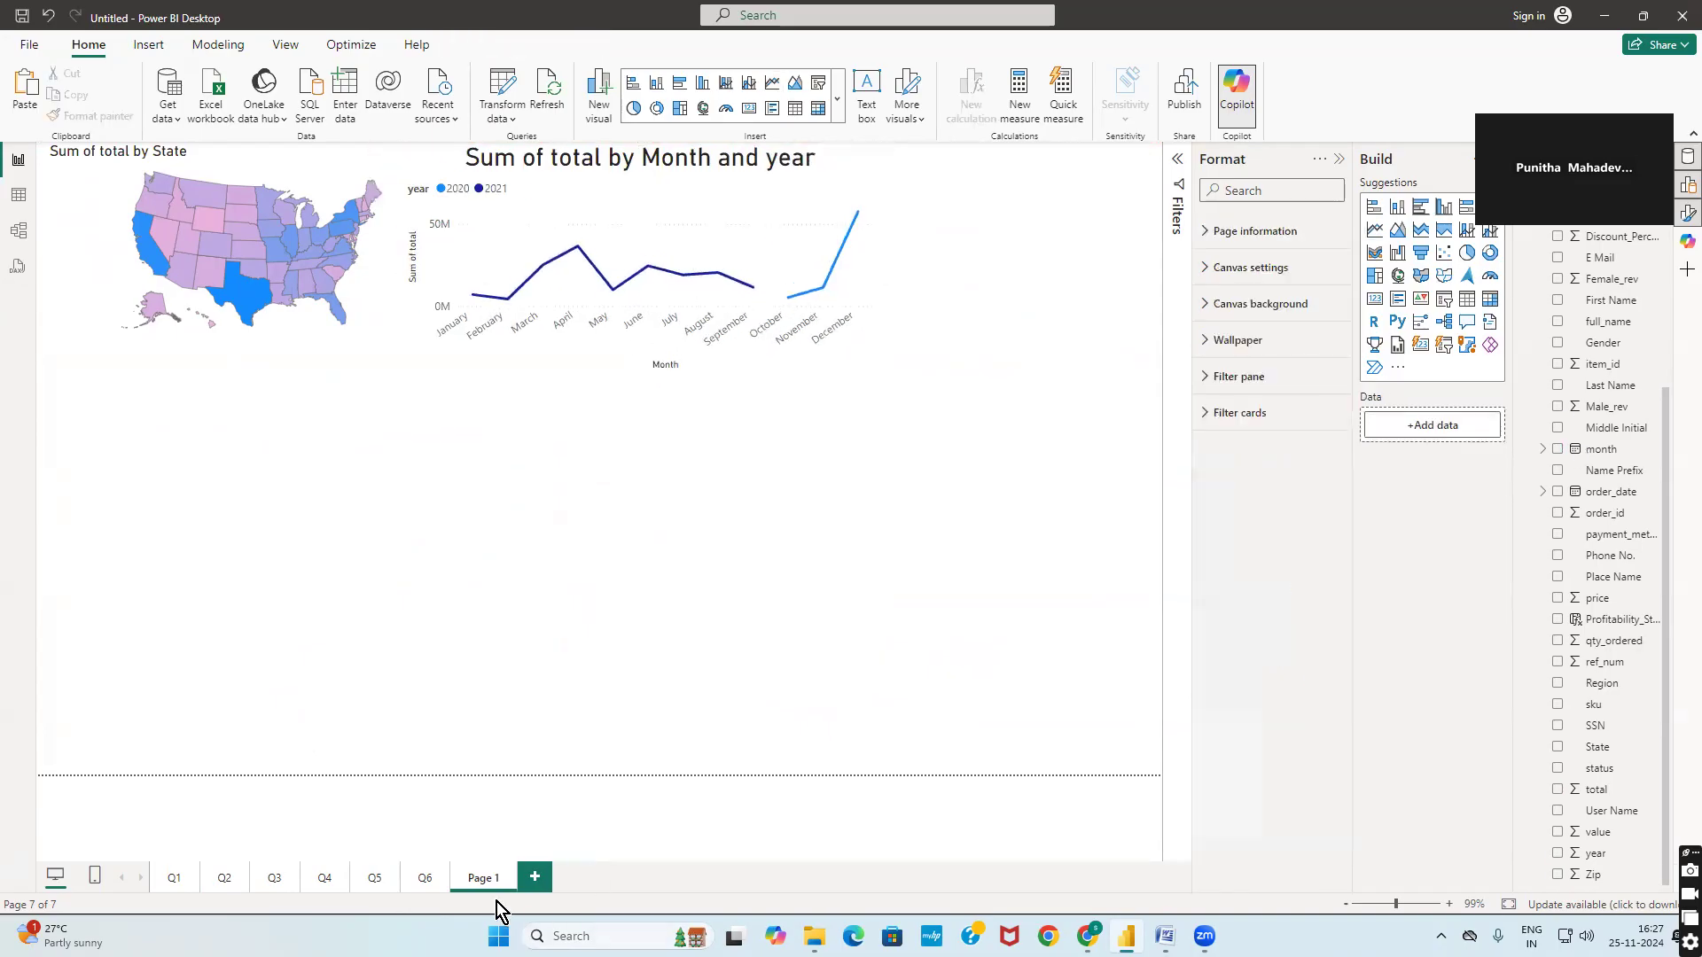
Copy the Sum of total by age bins bar chart from the Q3 page
left_click(275, 877)
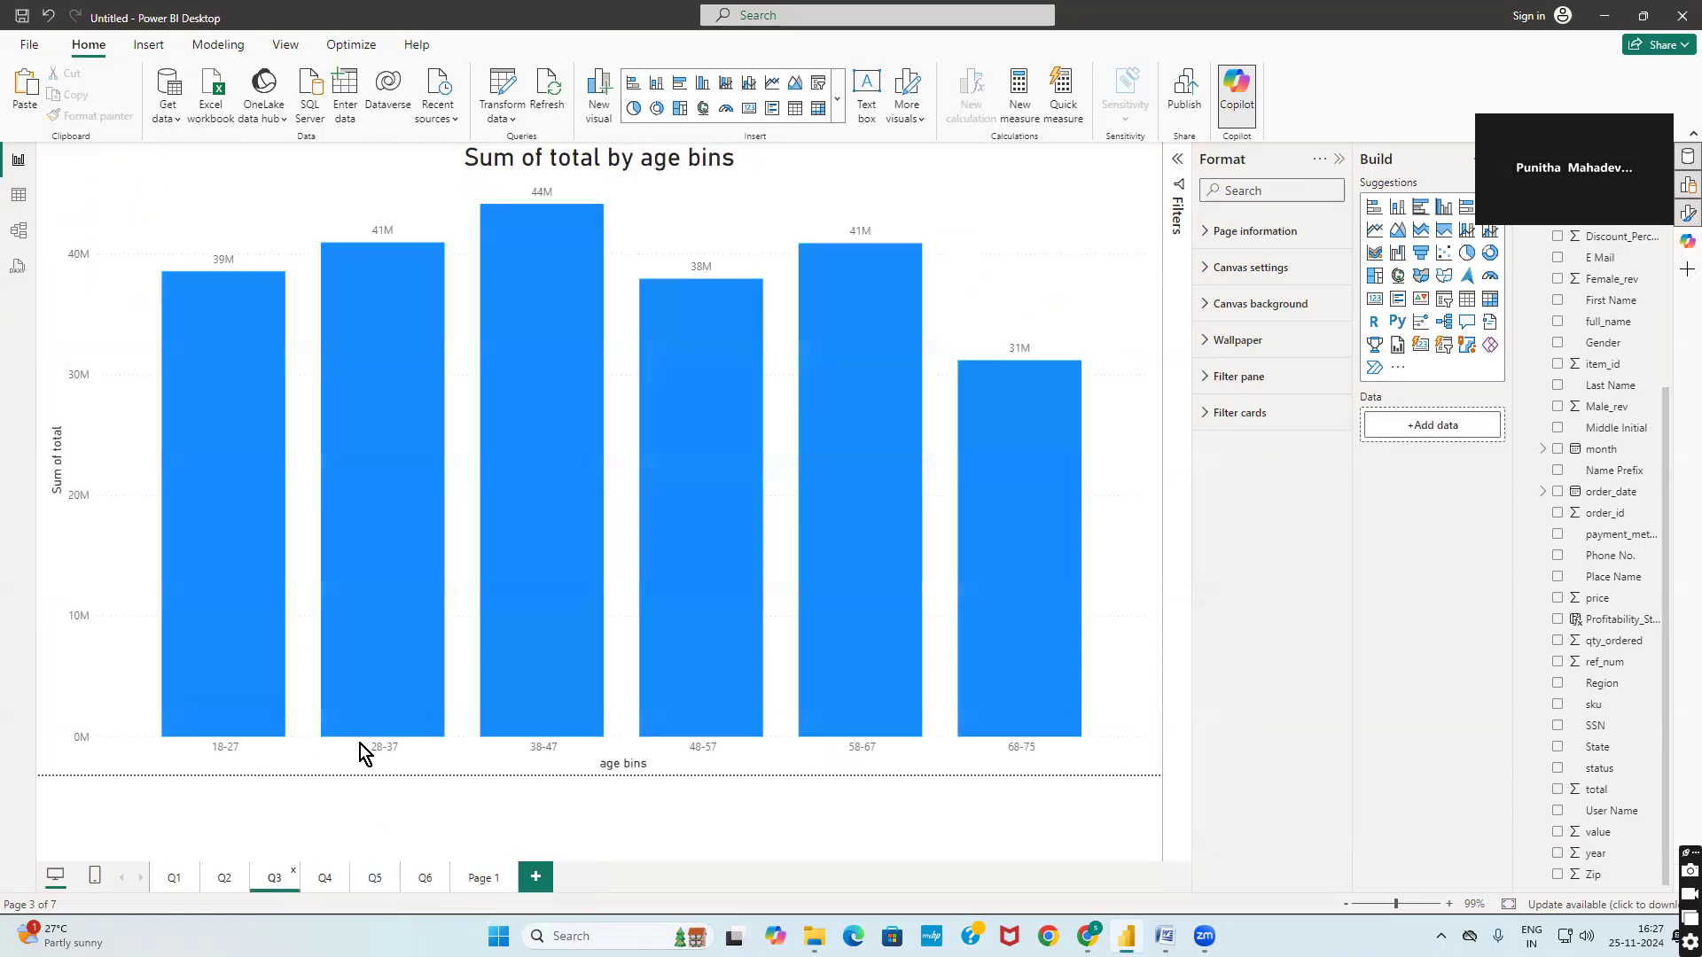
right_click(124, 169)
mouse_move(221, 282)
left_click(381, 284)
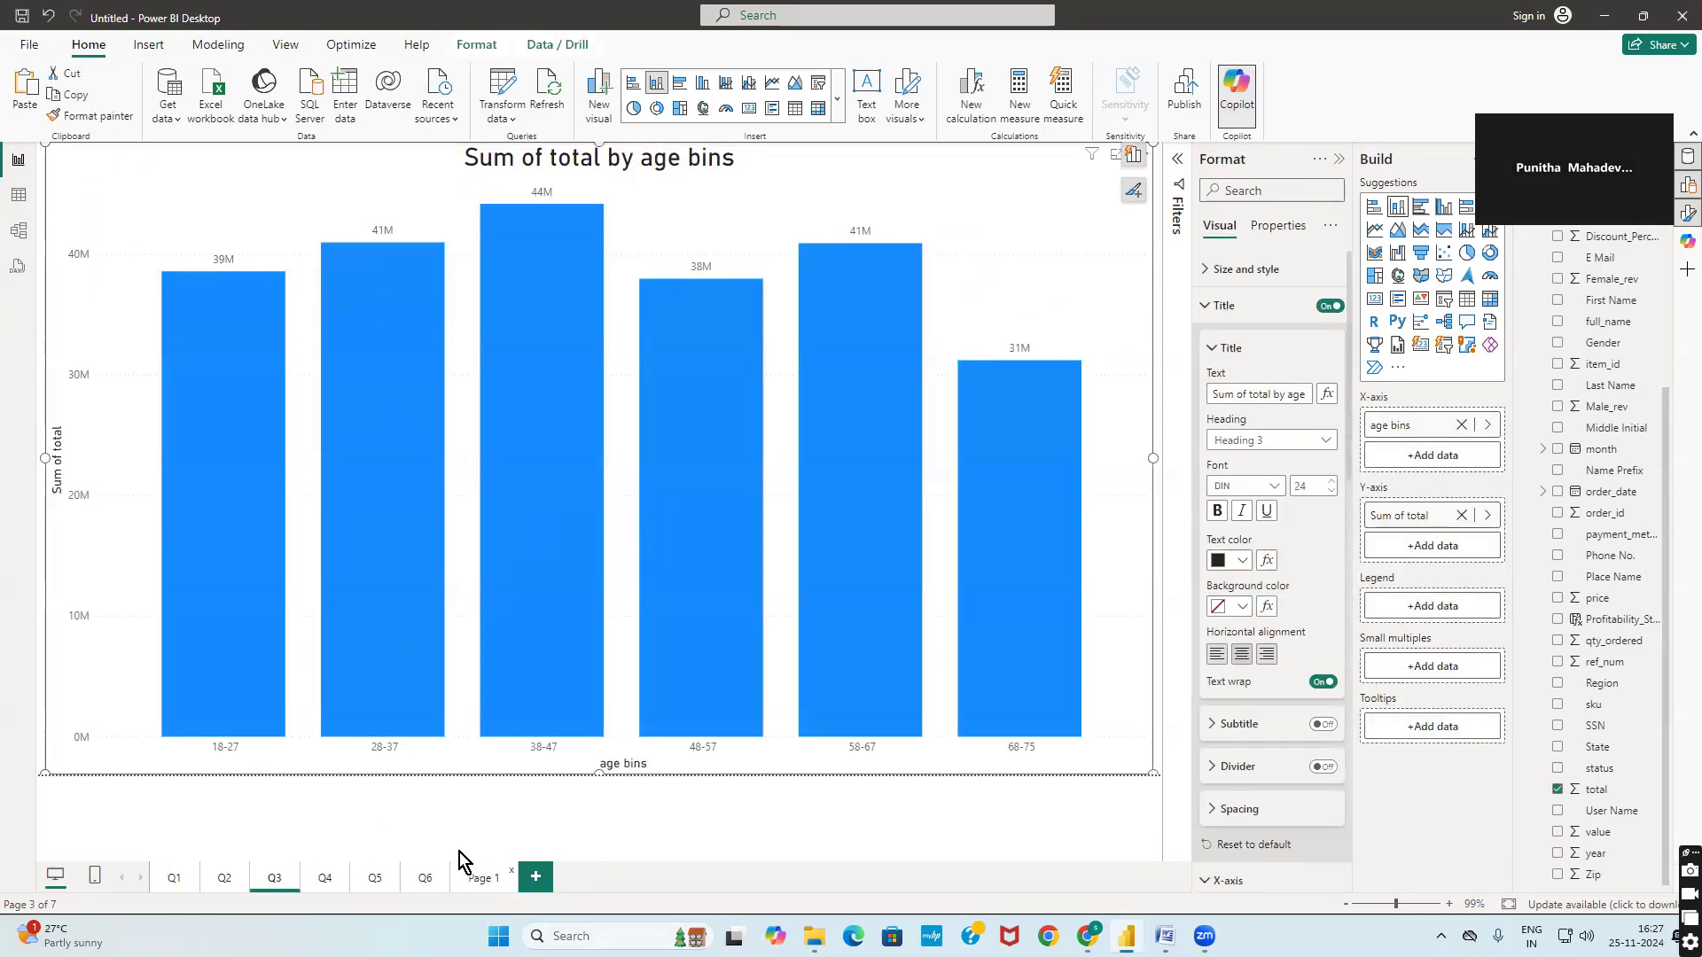
Paste the age-bins chart onto Page 1, shrink it, and place it top right matching the line chart
left_click(484, 877)
right_click(519, 480)
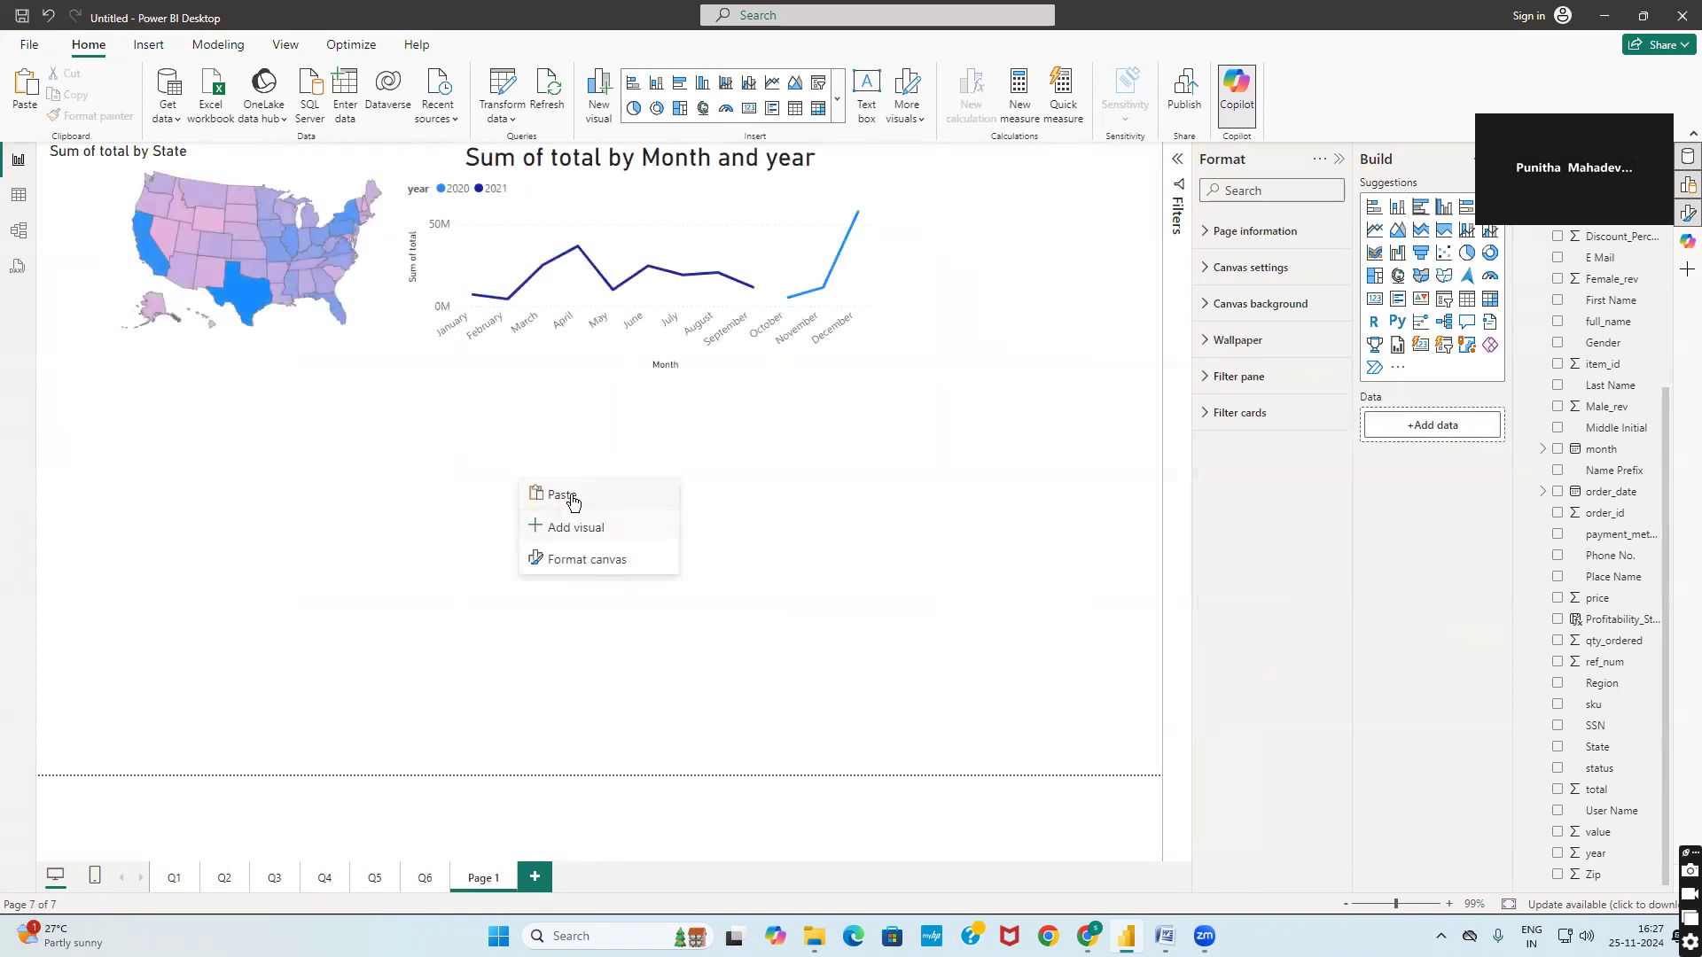
left_click(572, 496)
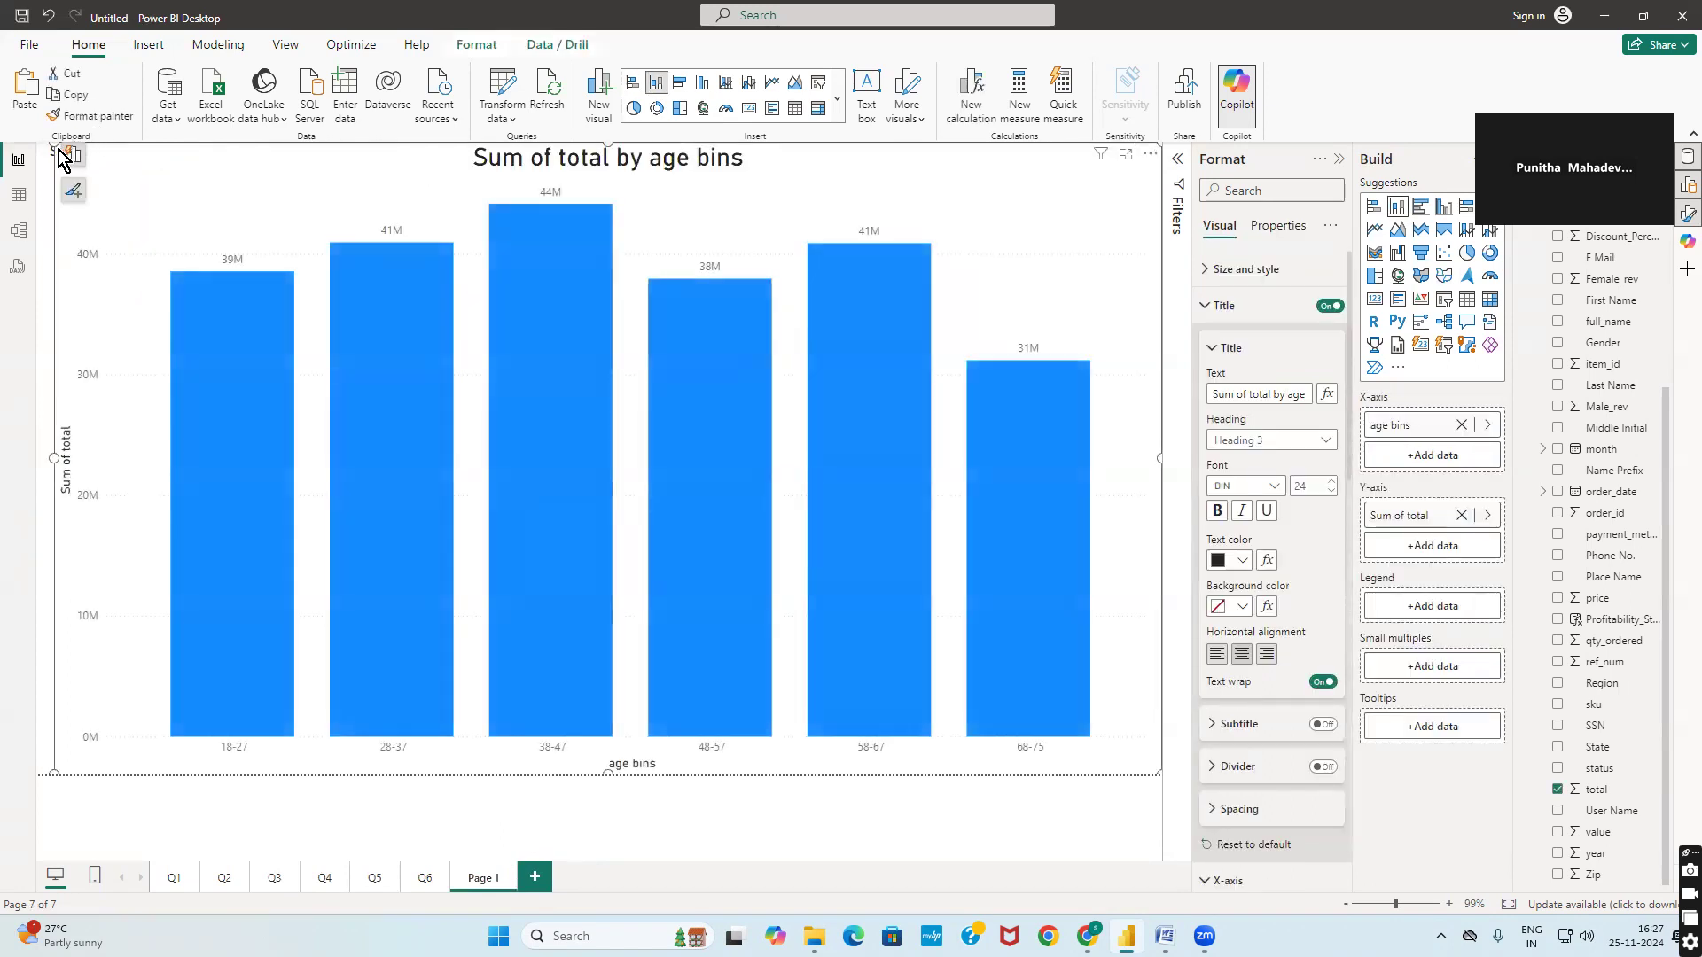
left_click_drag(55, 145, 885, 389)
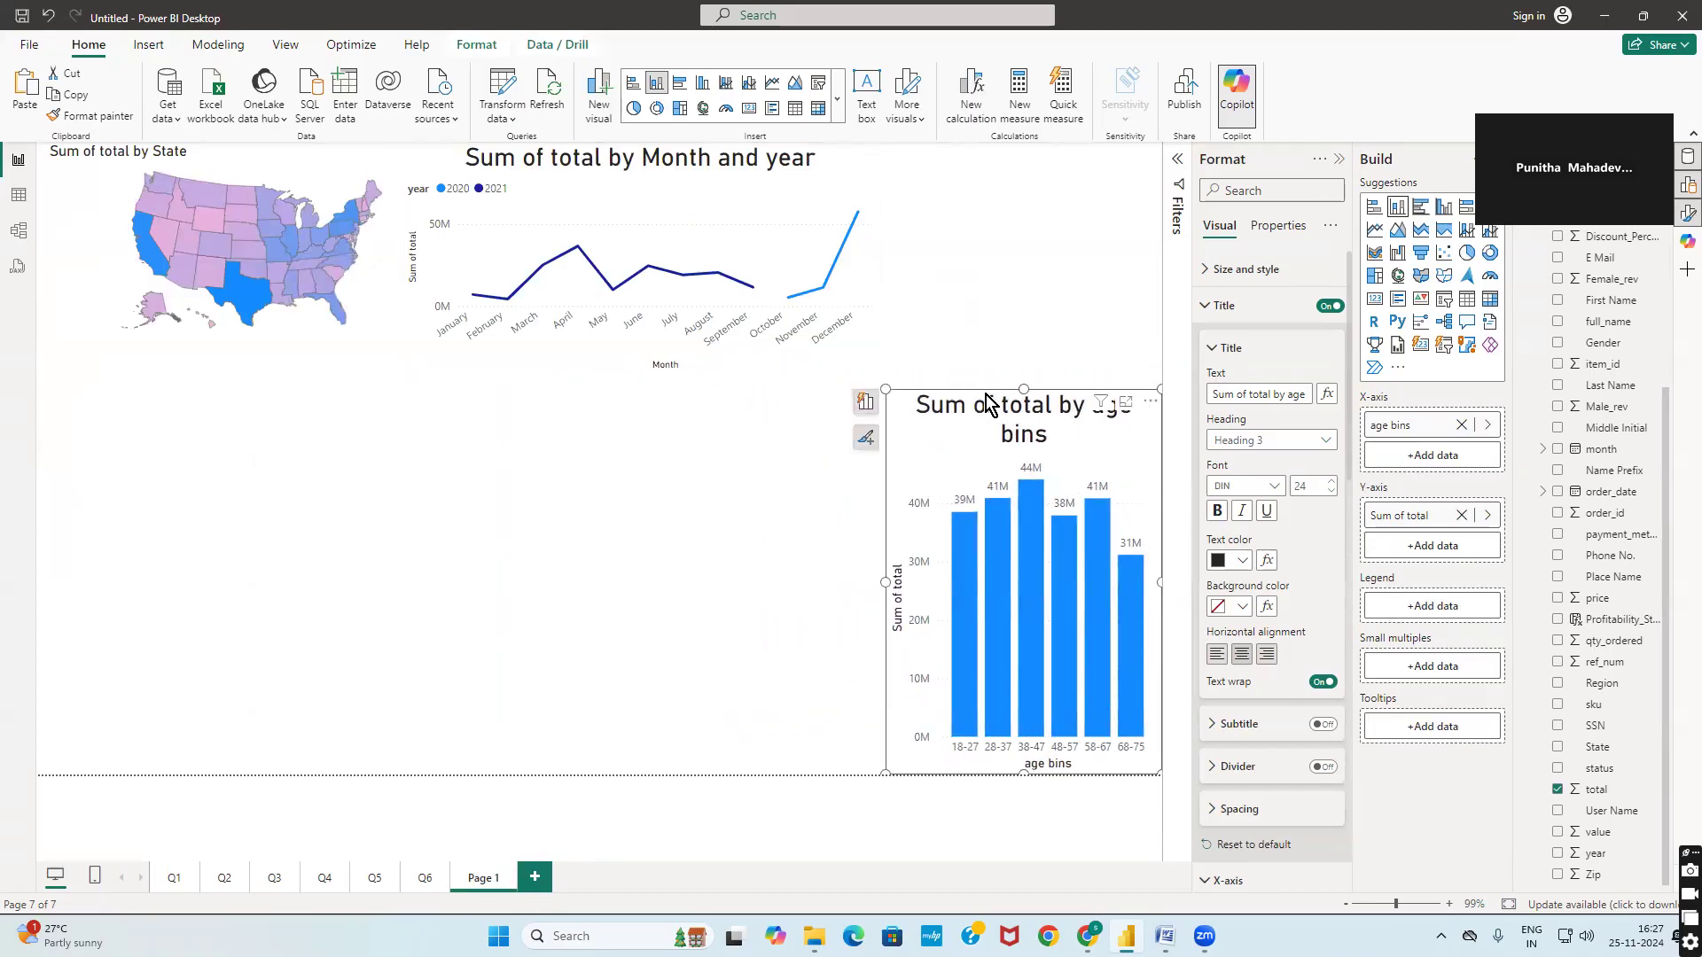
left_click_drag(994, 398, 1019, 175)
left_click_drag(1018, 420, 1012, 376)
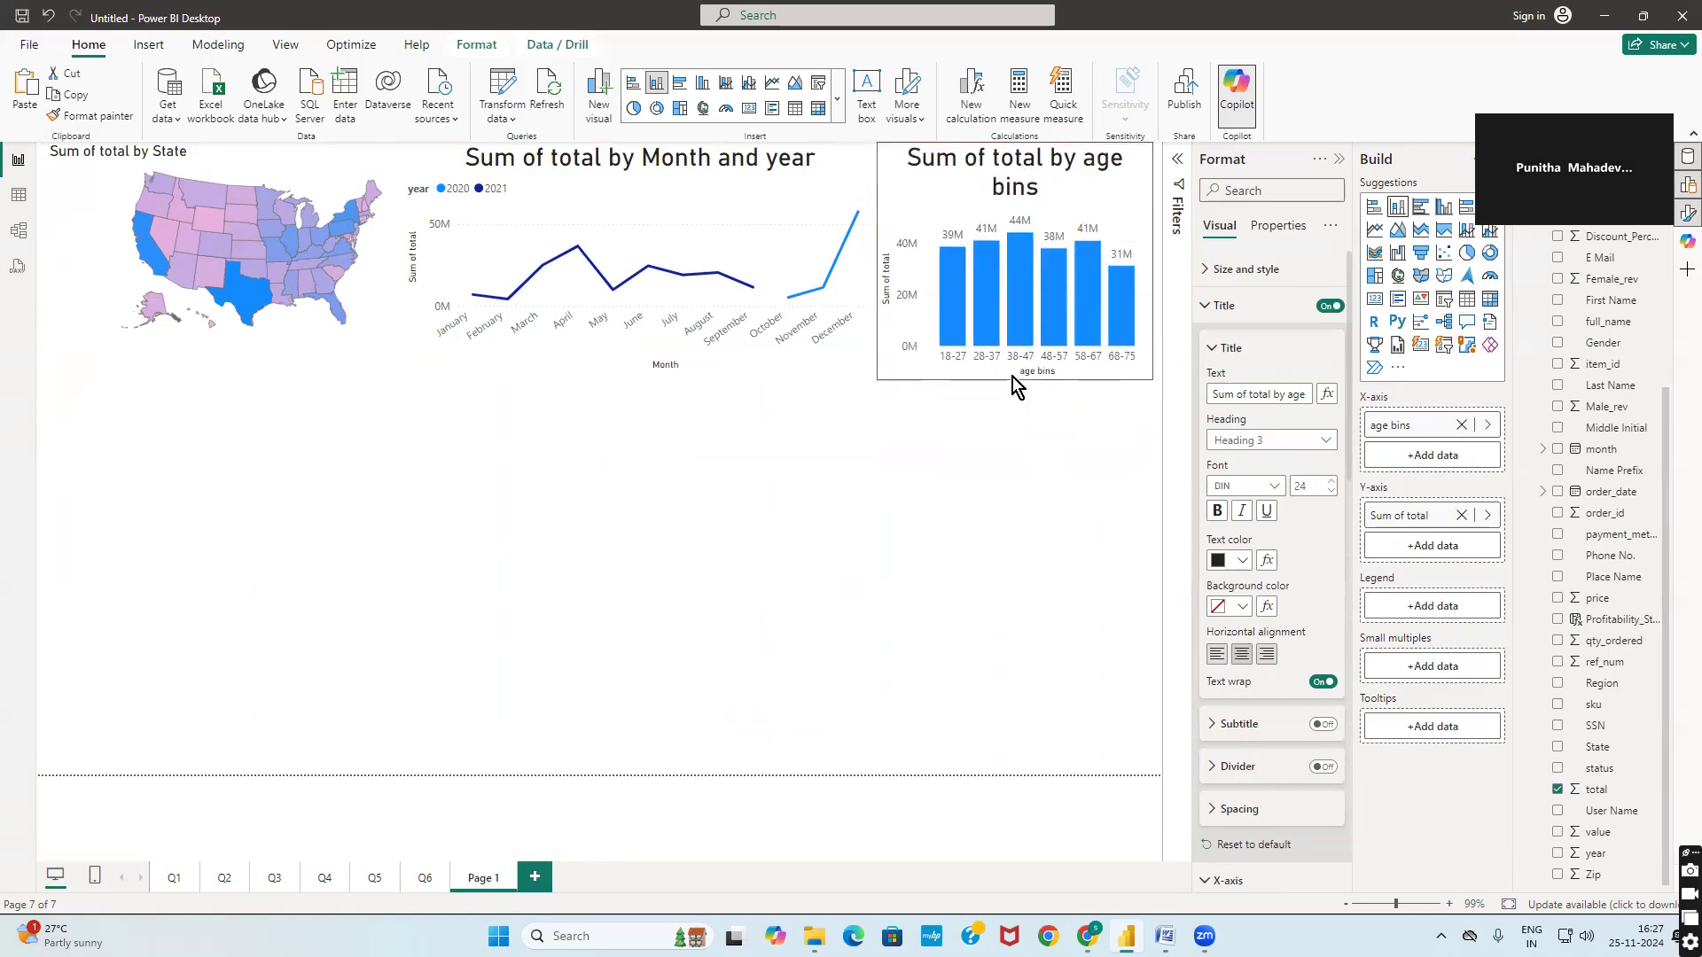
Test a cross-filter on the 38-47 age bin, then bring up the Q4 Region donut's context menu
left_click(1017, 354)
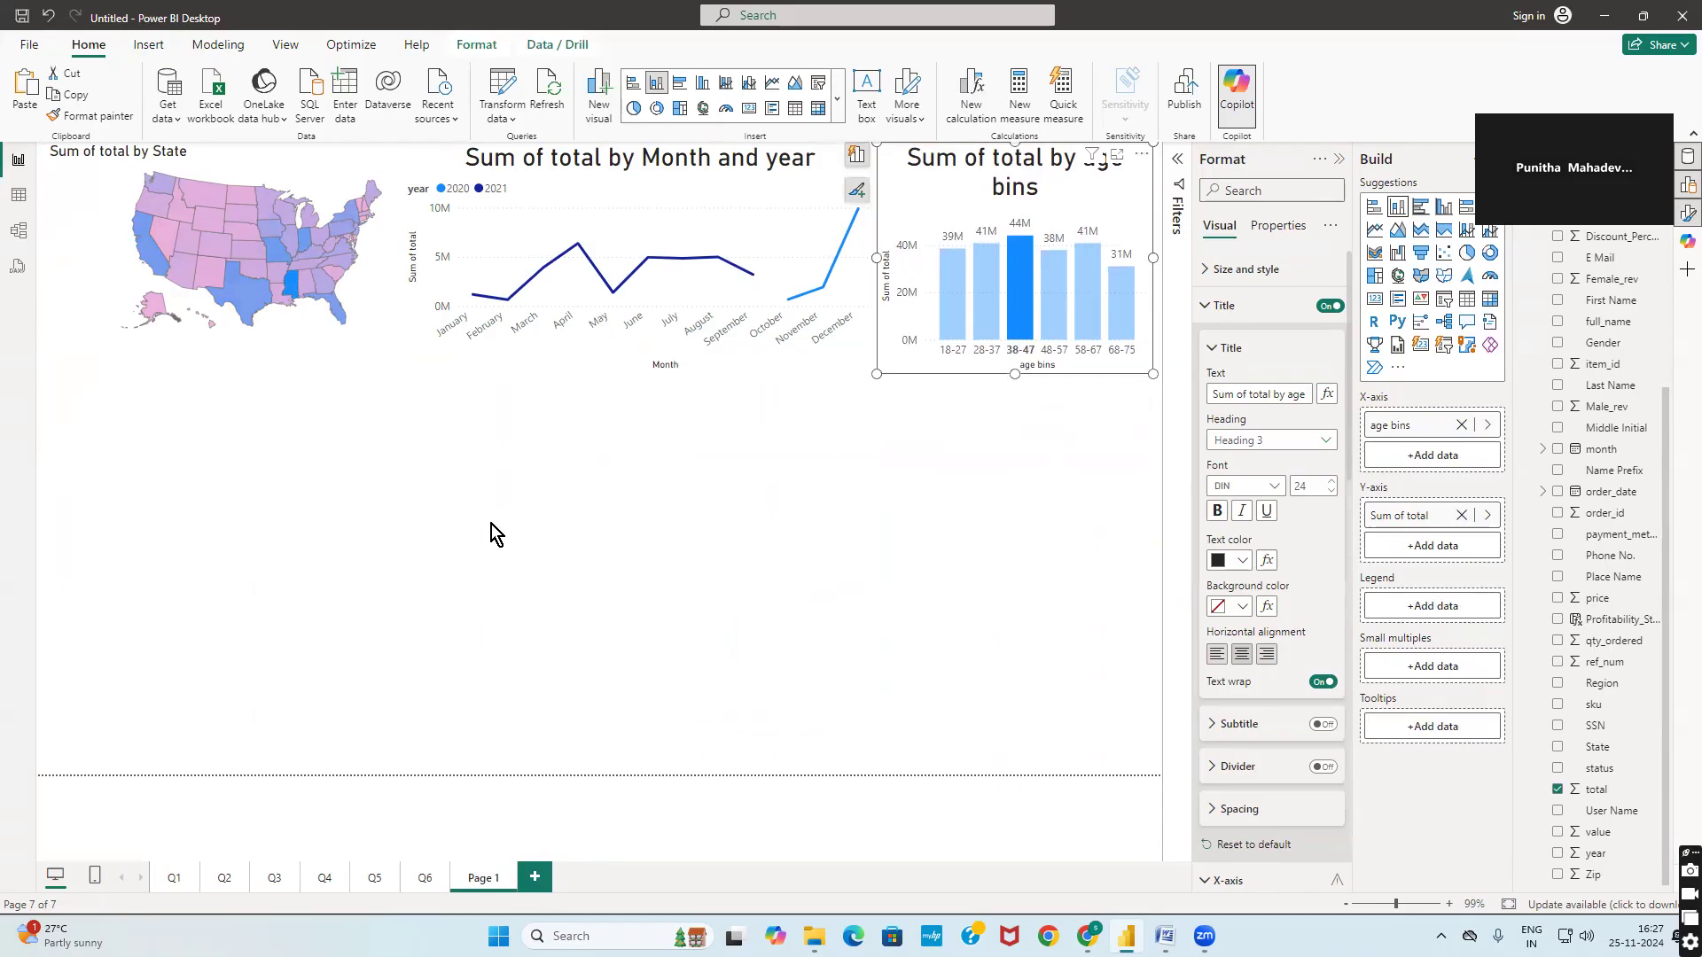
left_click(420, 795)
left_click(324, 879)
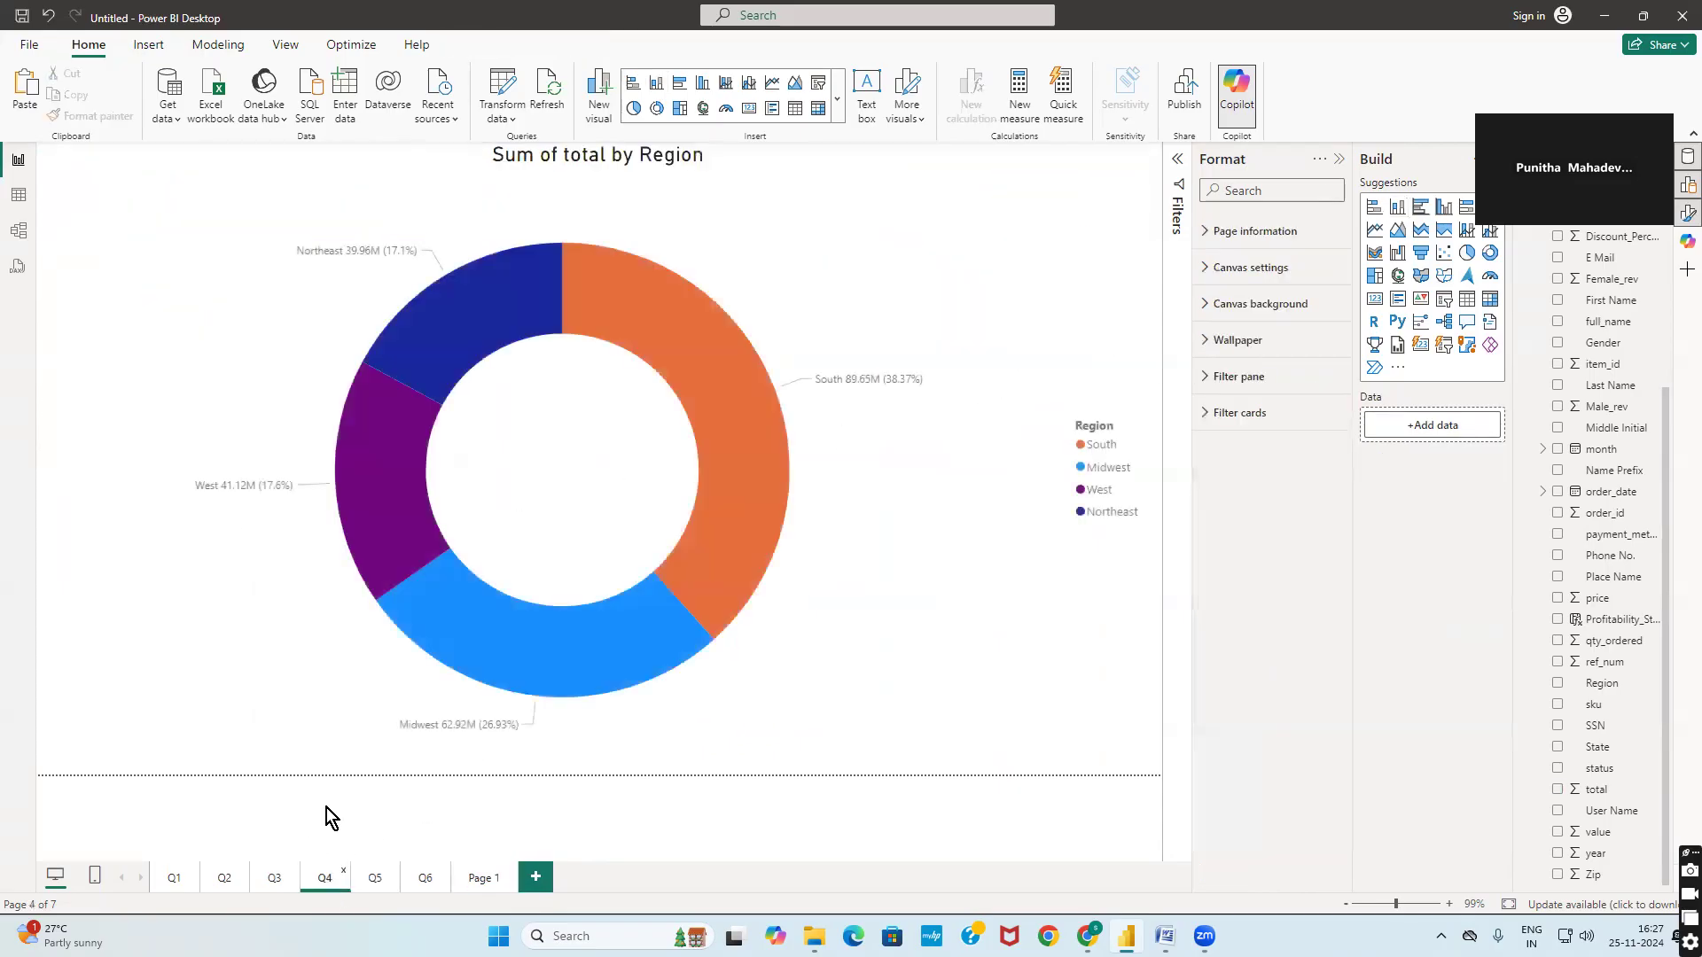
right_click(156, 167)
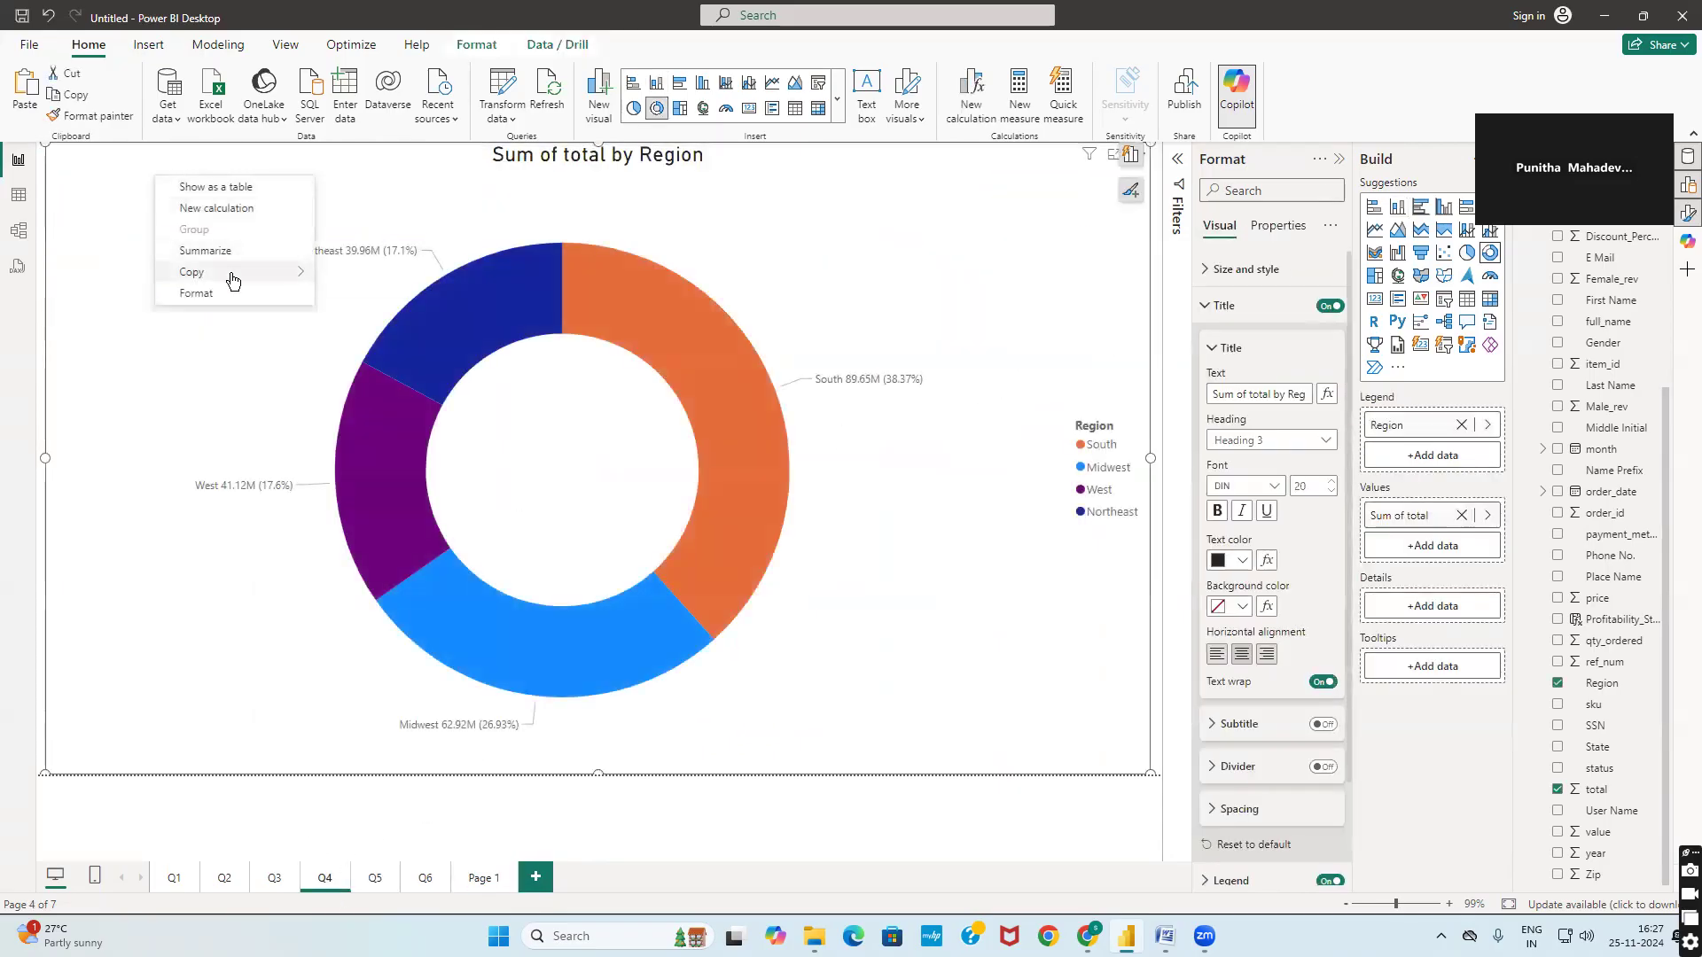
Copy the Region donut and remove an empty visual accidentally added to Page 1
left_click(348, 275)
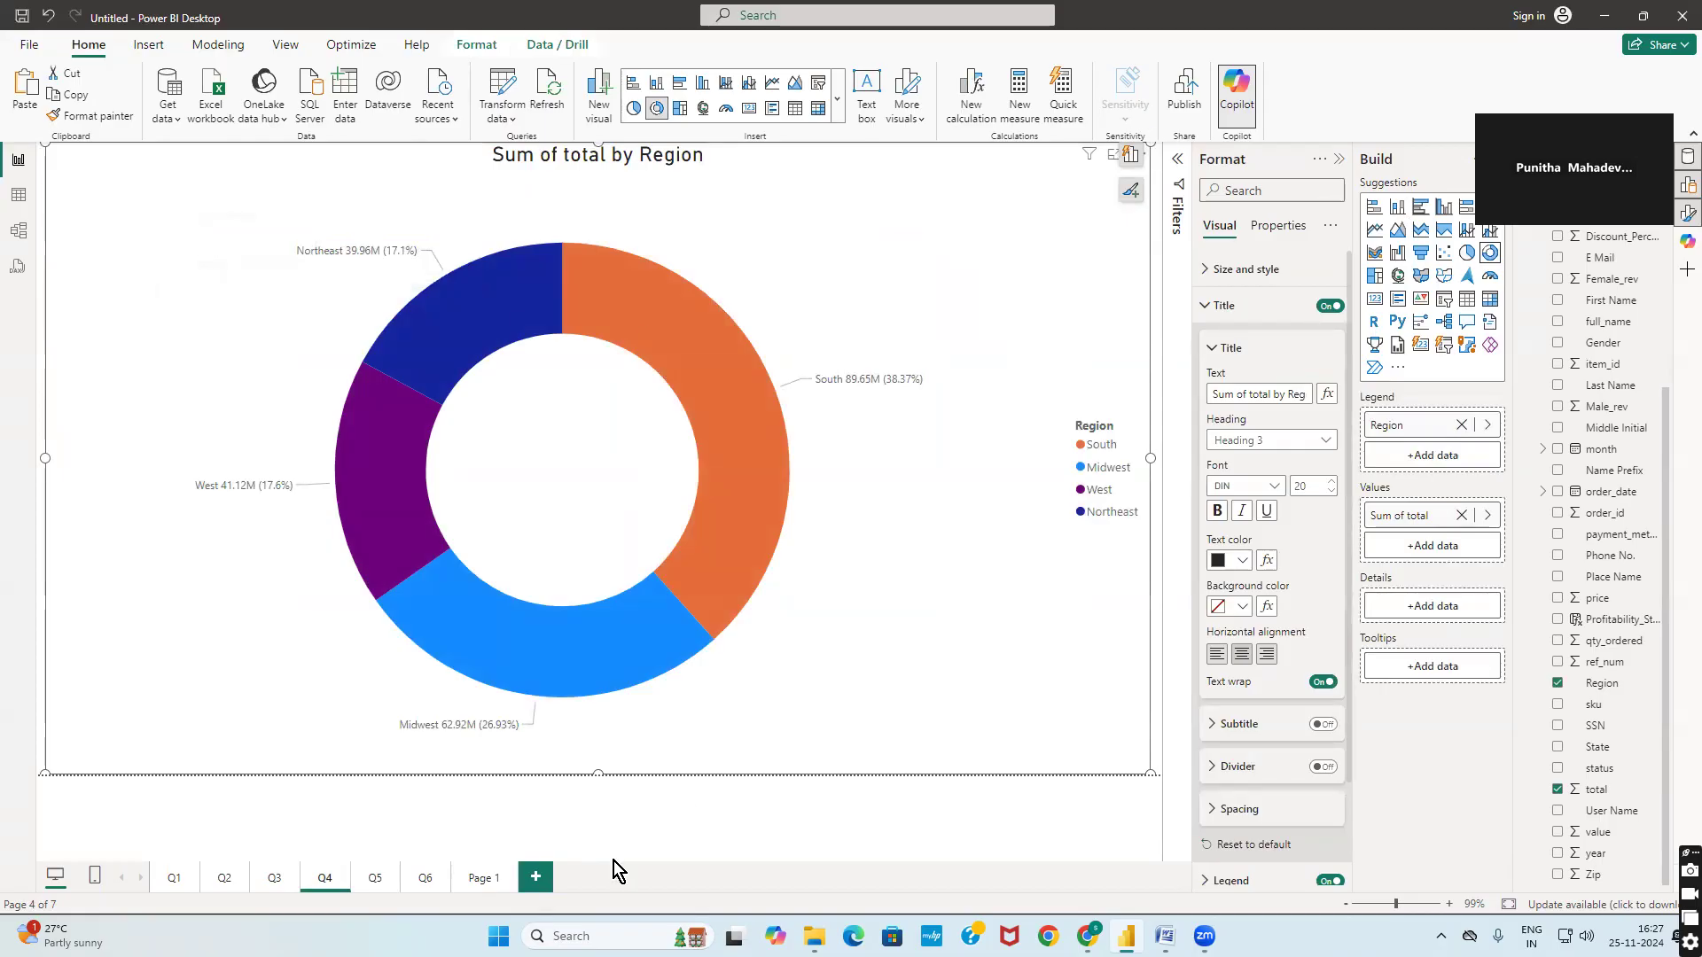
left_click(485, 878)
right_click(105, 449)
left_click(163, 487)
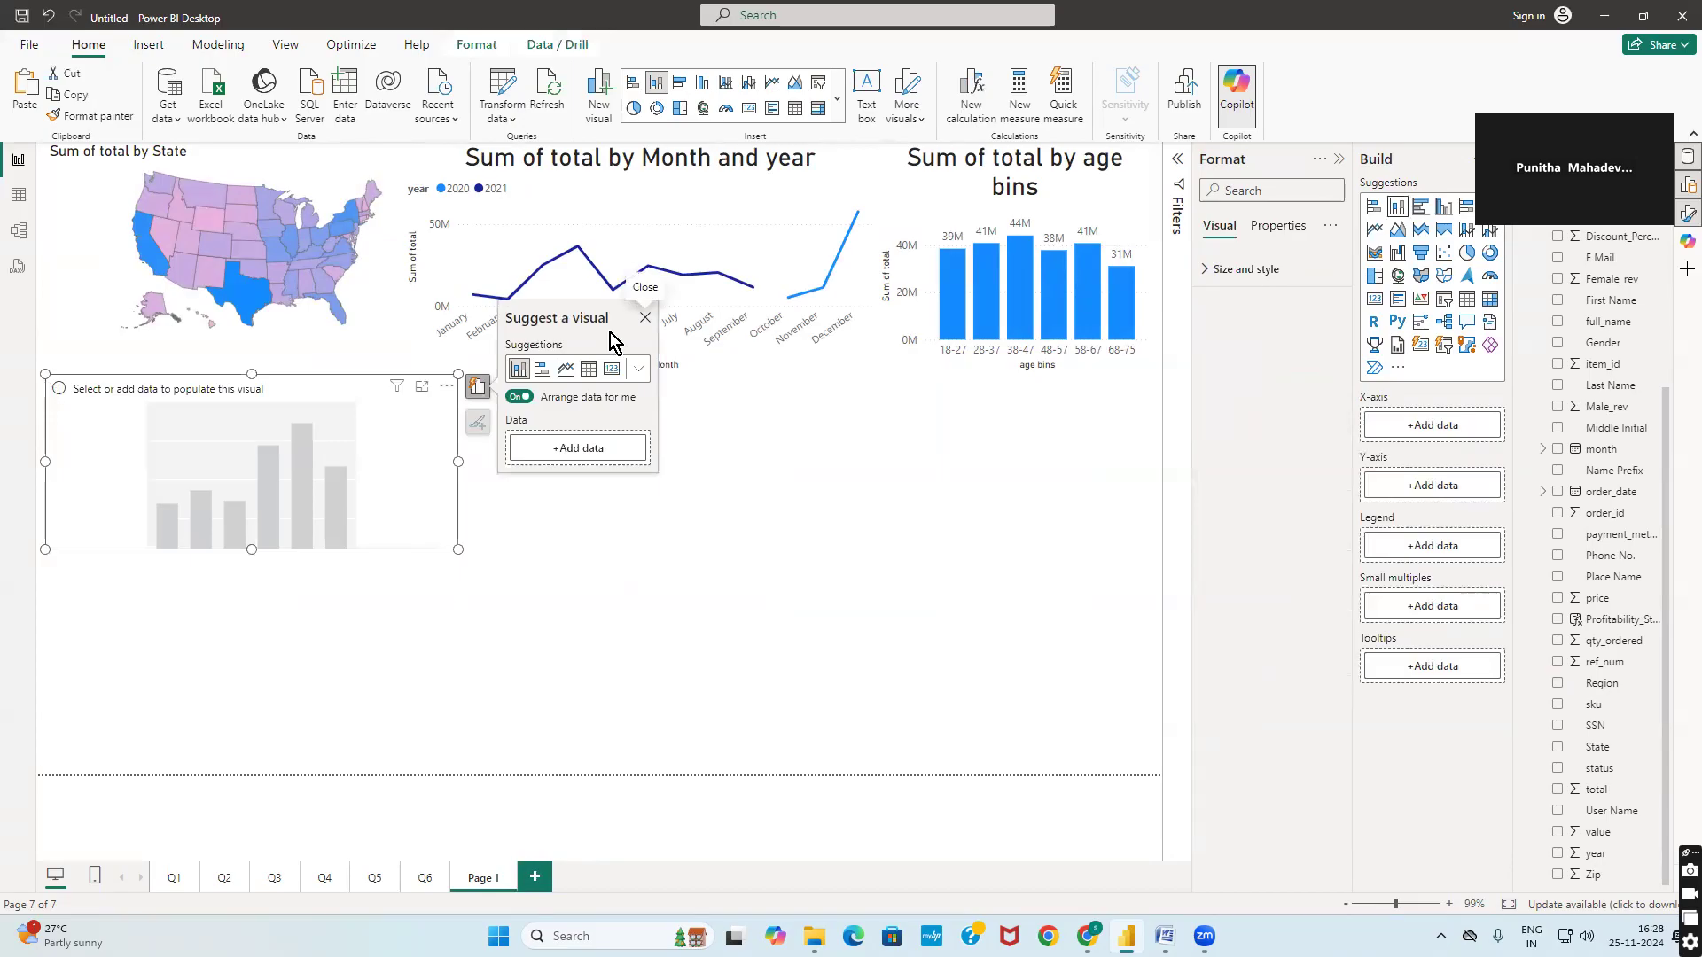
left_click(646, 321)
left_click(446, 386)
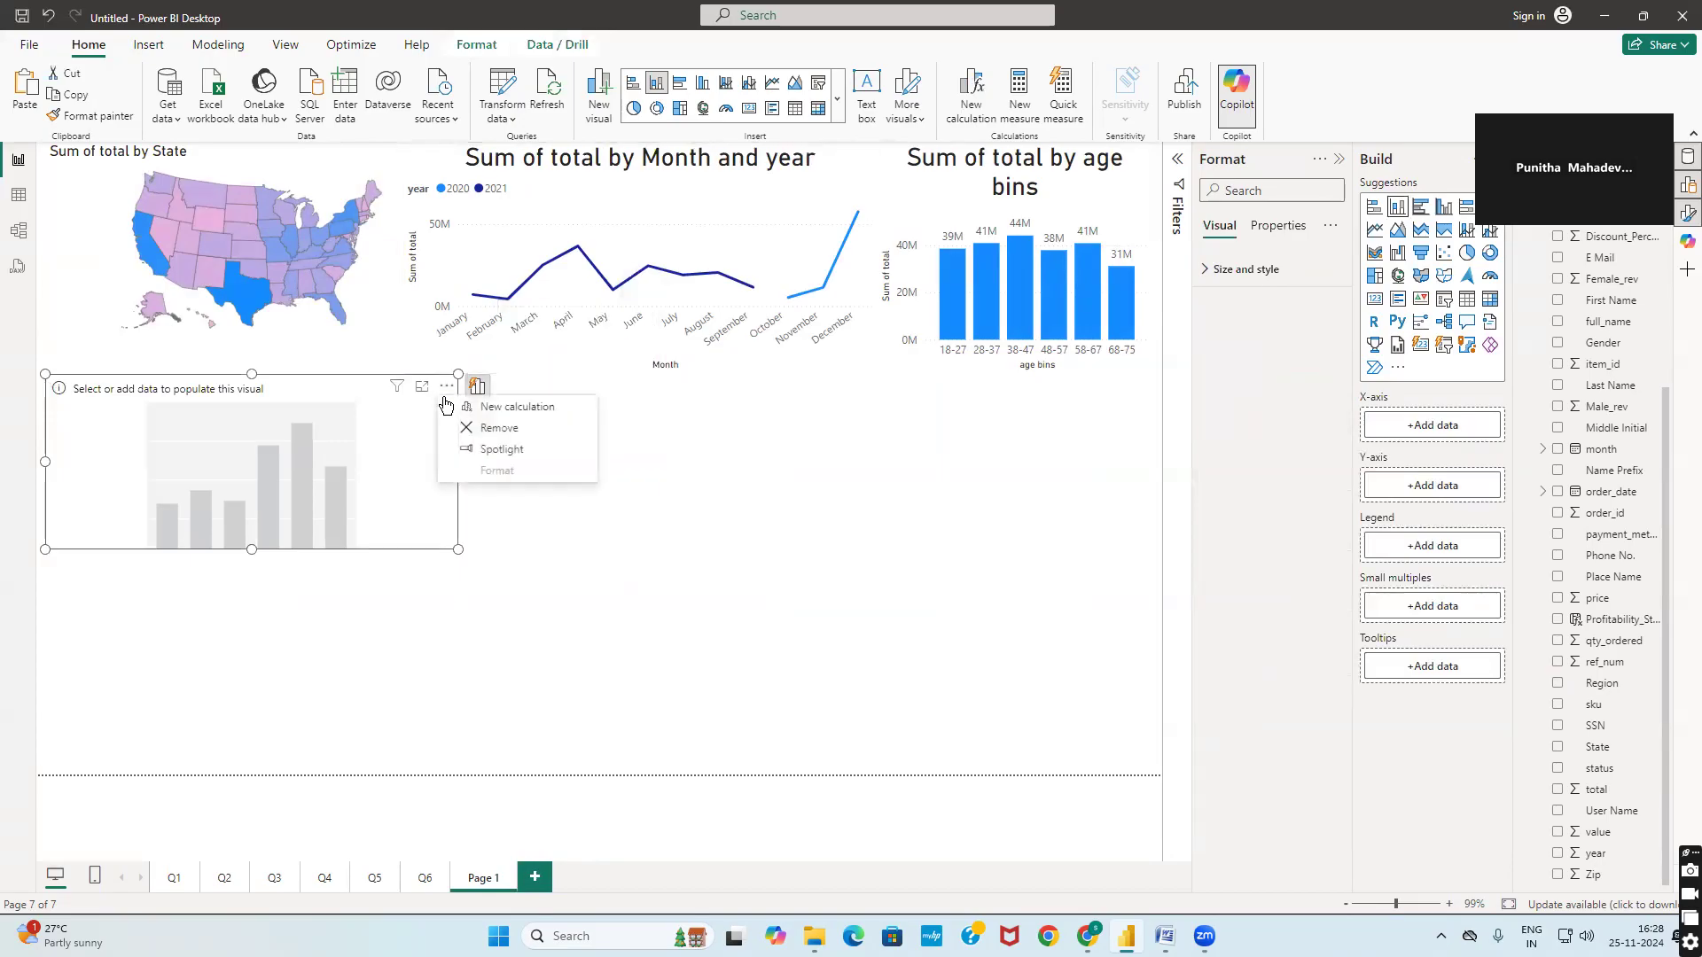
left_click(479, 429)
Paste the Region donut onto Page 1, shrink it, and move it to the bottom left
right_click(236, 430)
left_click(298, 449)
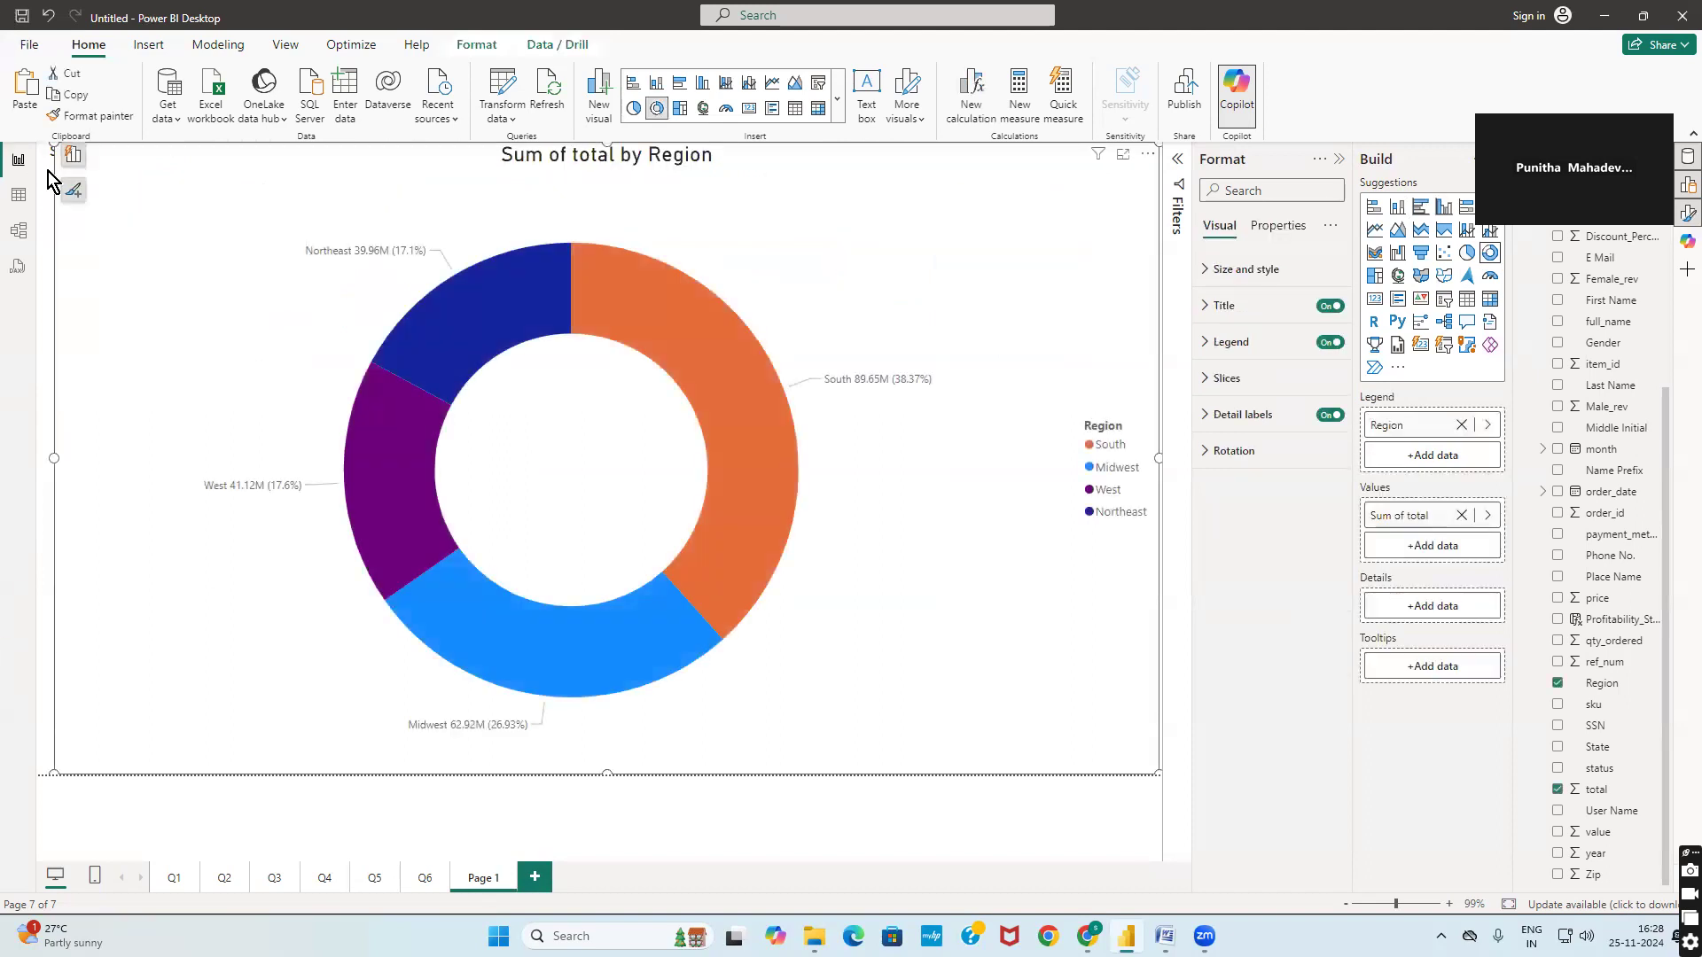
left_click_drag(53, 145, 786, 486)
left_click_drag(1046, 505, 227, 439)
Make the map taller and fit the donut's top edge beneath it, testing a Wyoming cross-filter
left_click(207, 229)
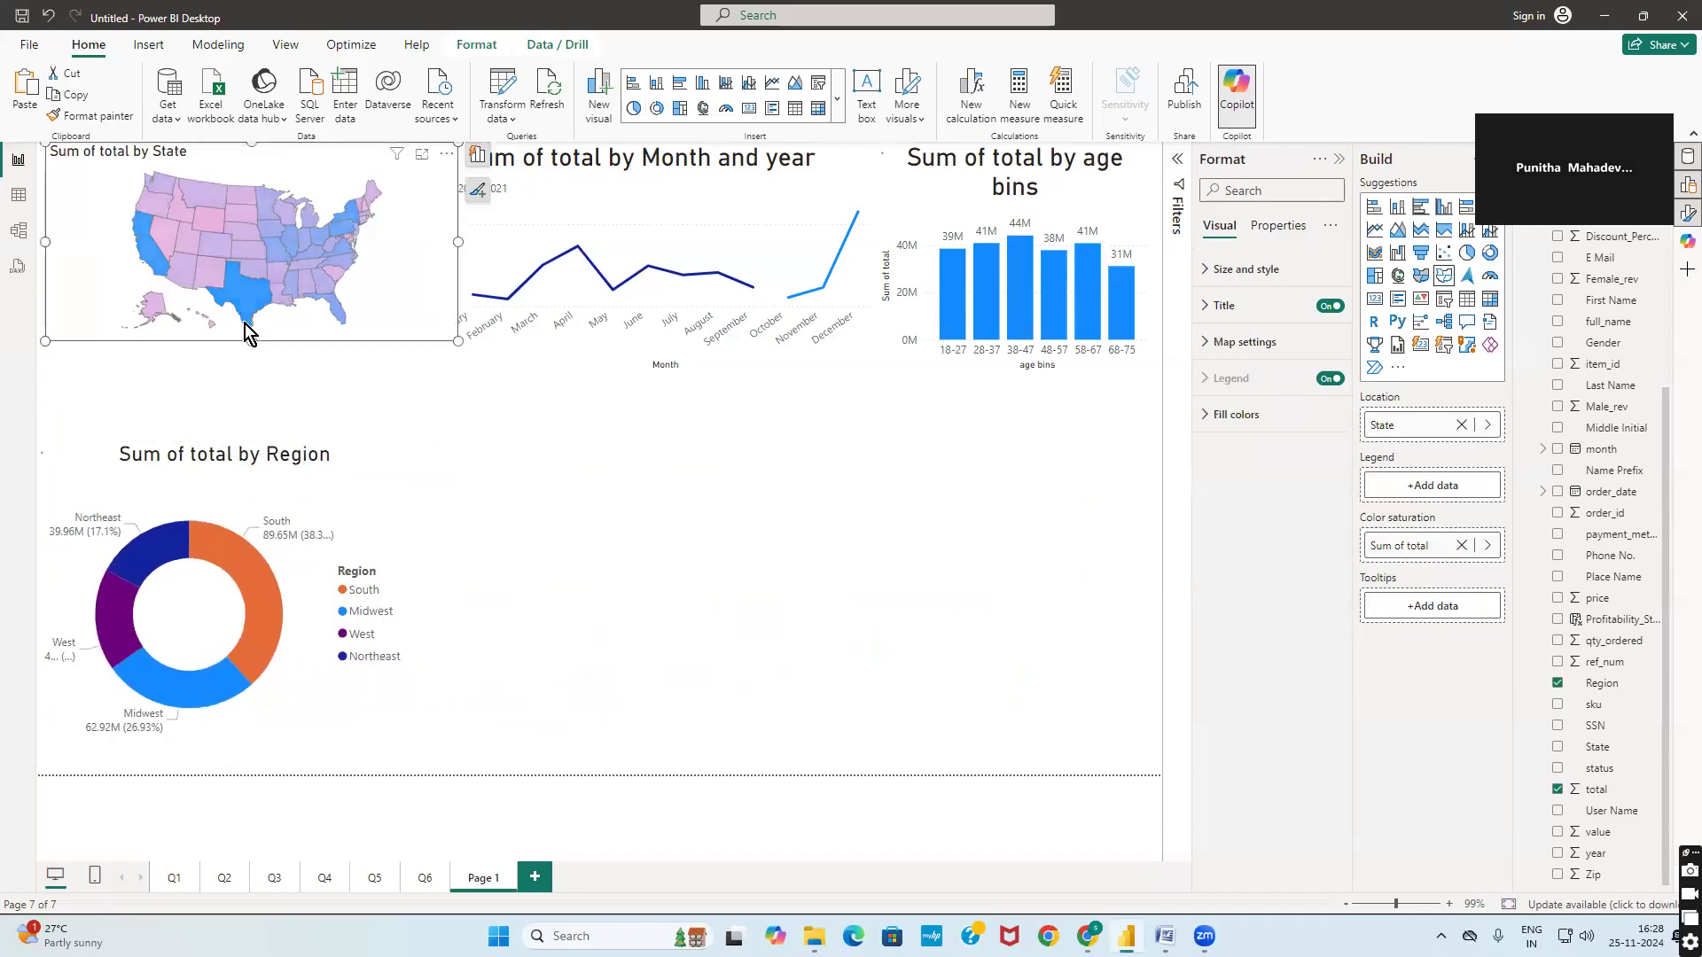
left_click_drag(249, 337, 254, 380)
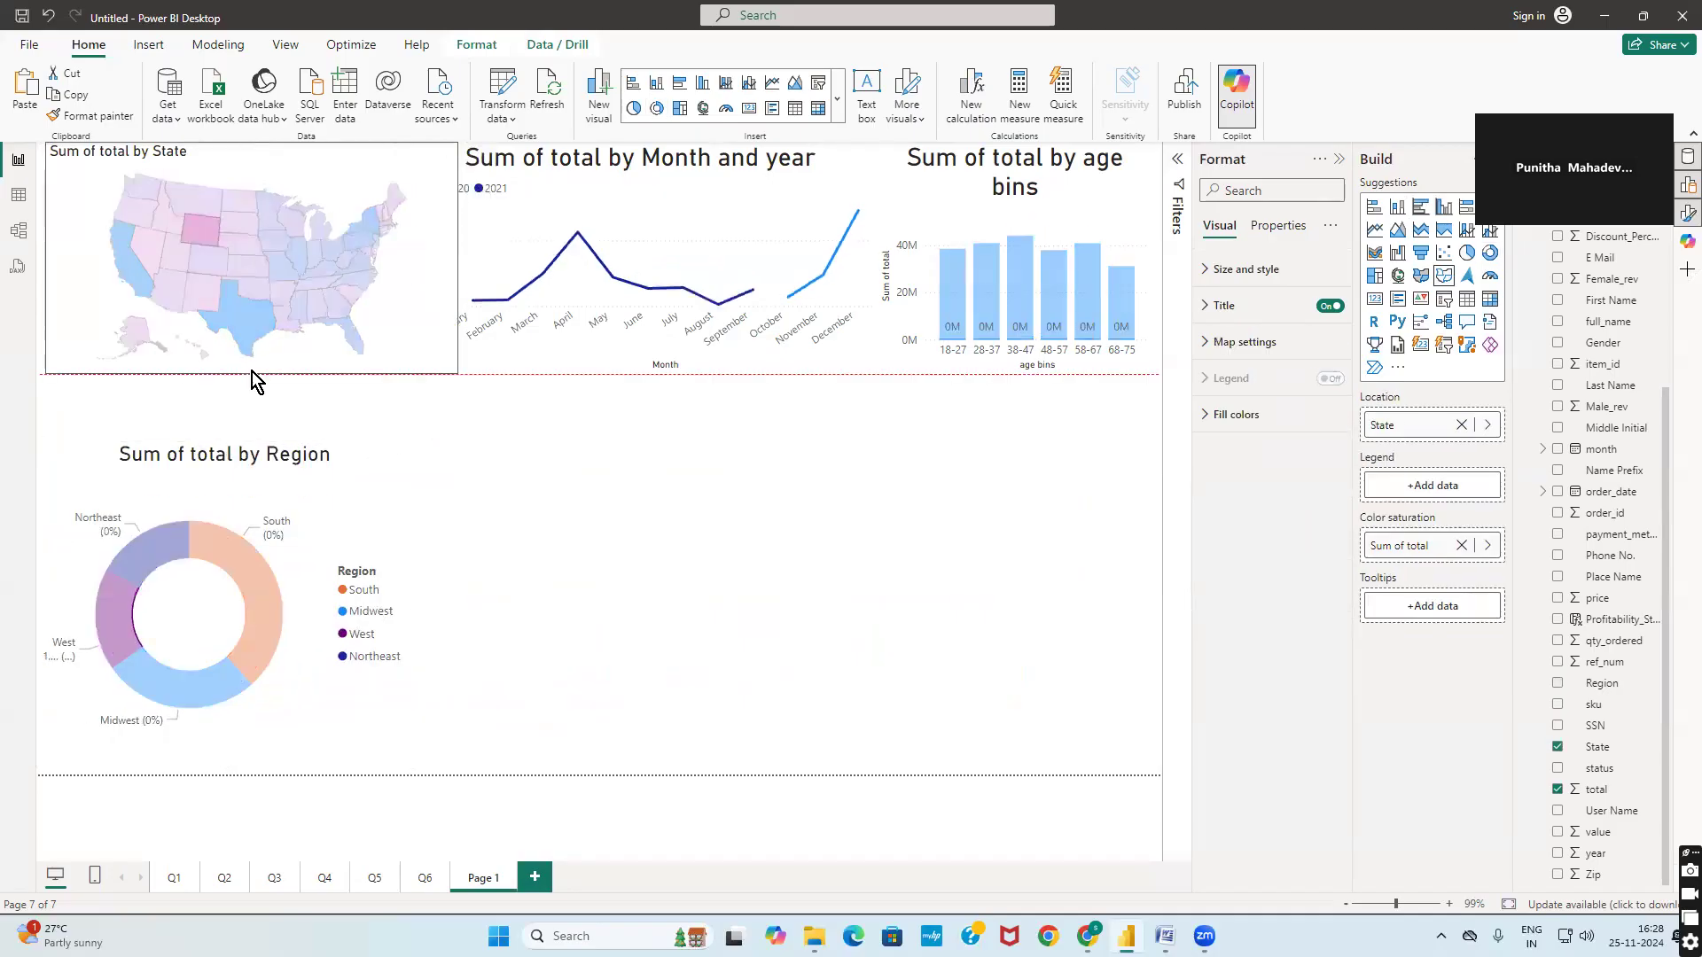
left_click(255, 417)
left_click(255, 474)
left_click_drag(222, 441, 222, 390)
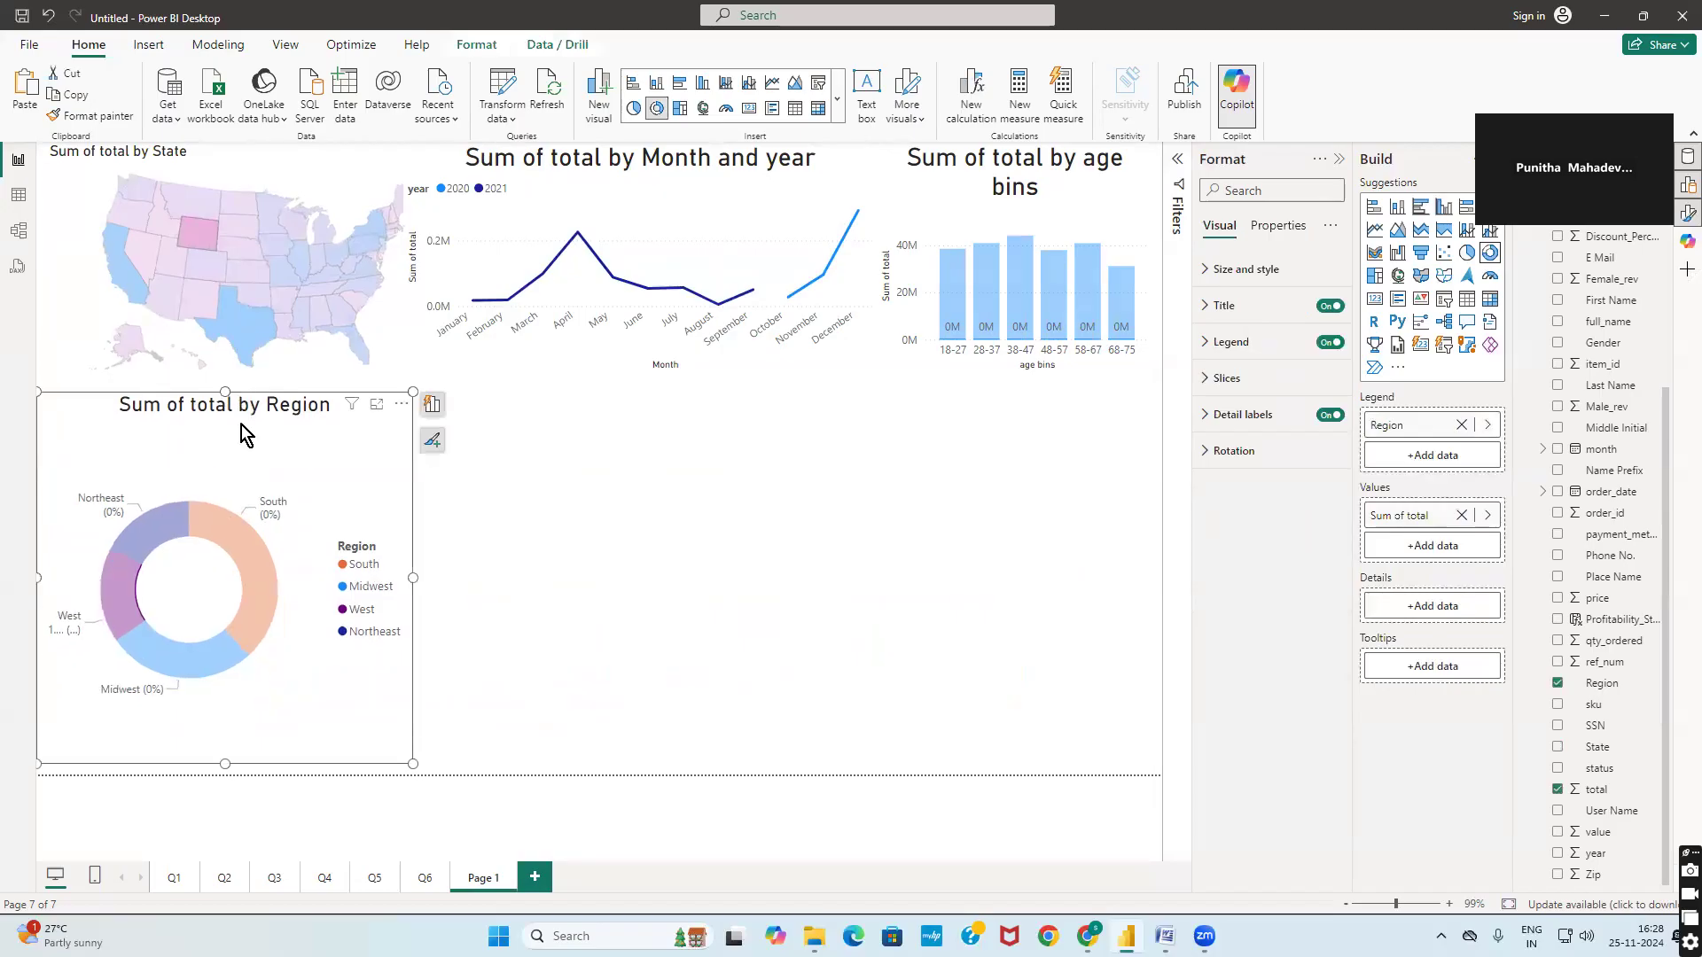
left_click(69, 321)
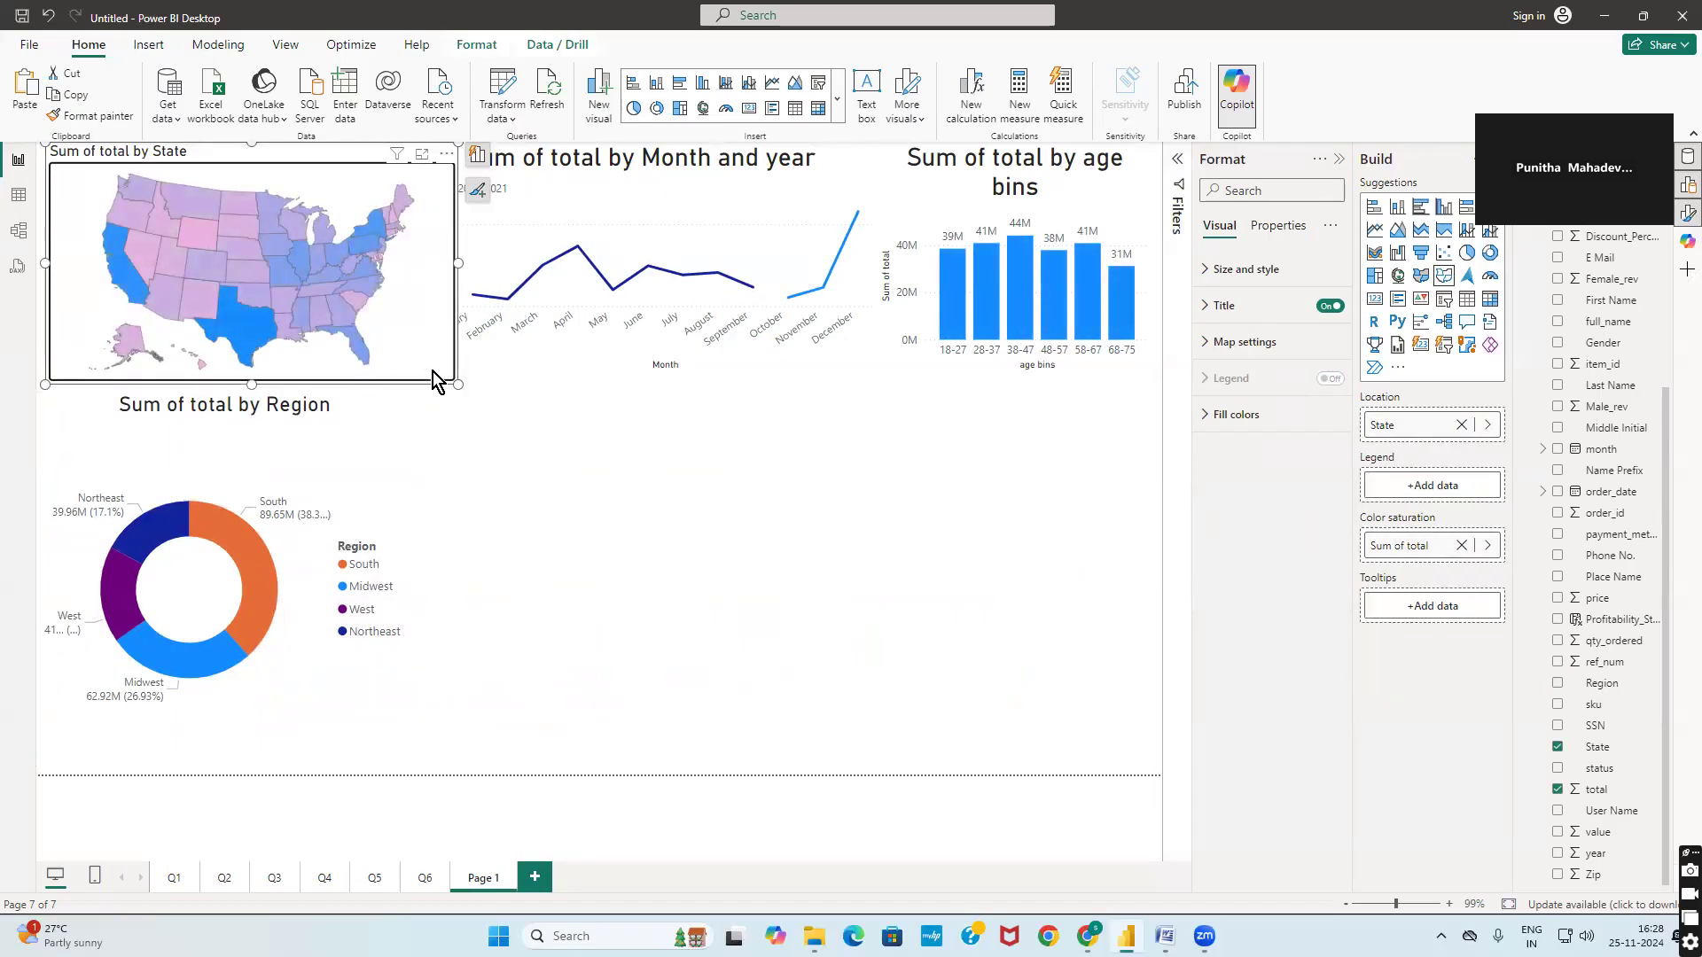
left_click_drag(252, 385, 254, 391)
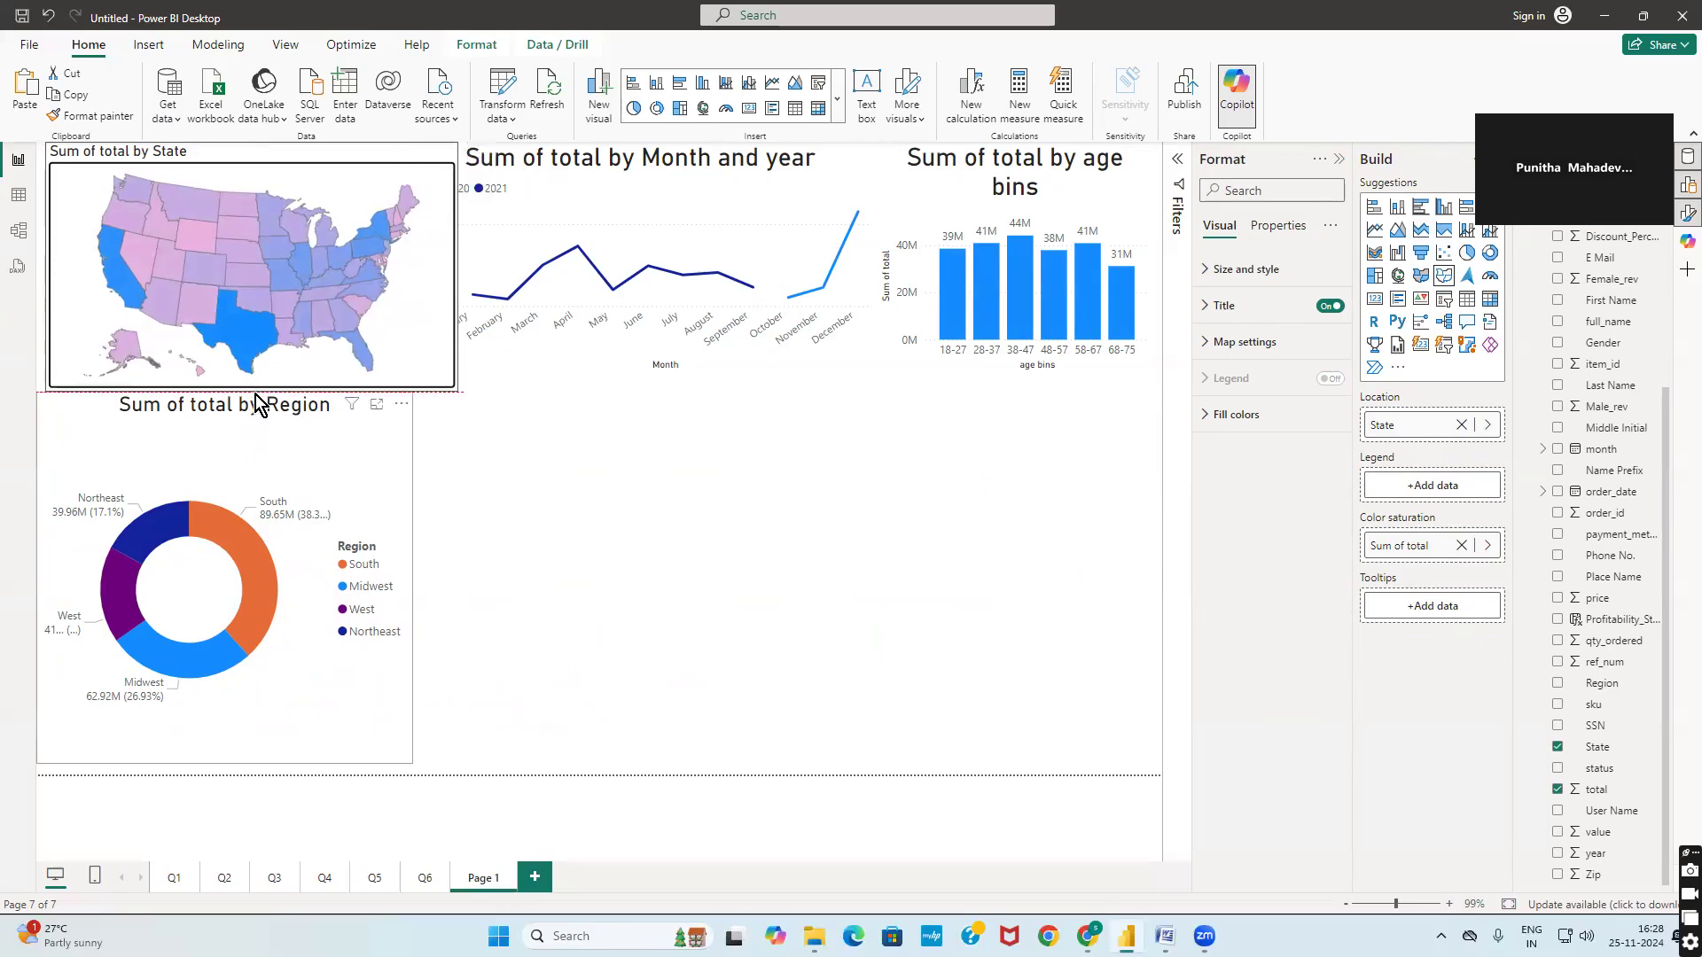
Extend the line chart and age-bins chart down to align with the map
left_click(537, 347)
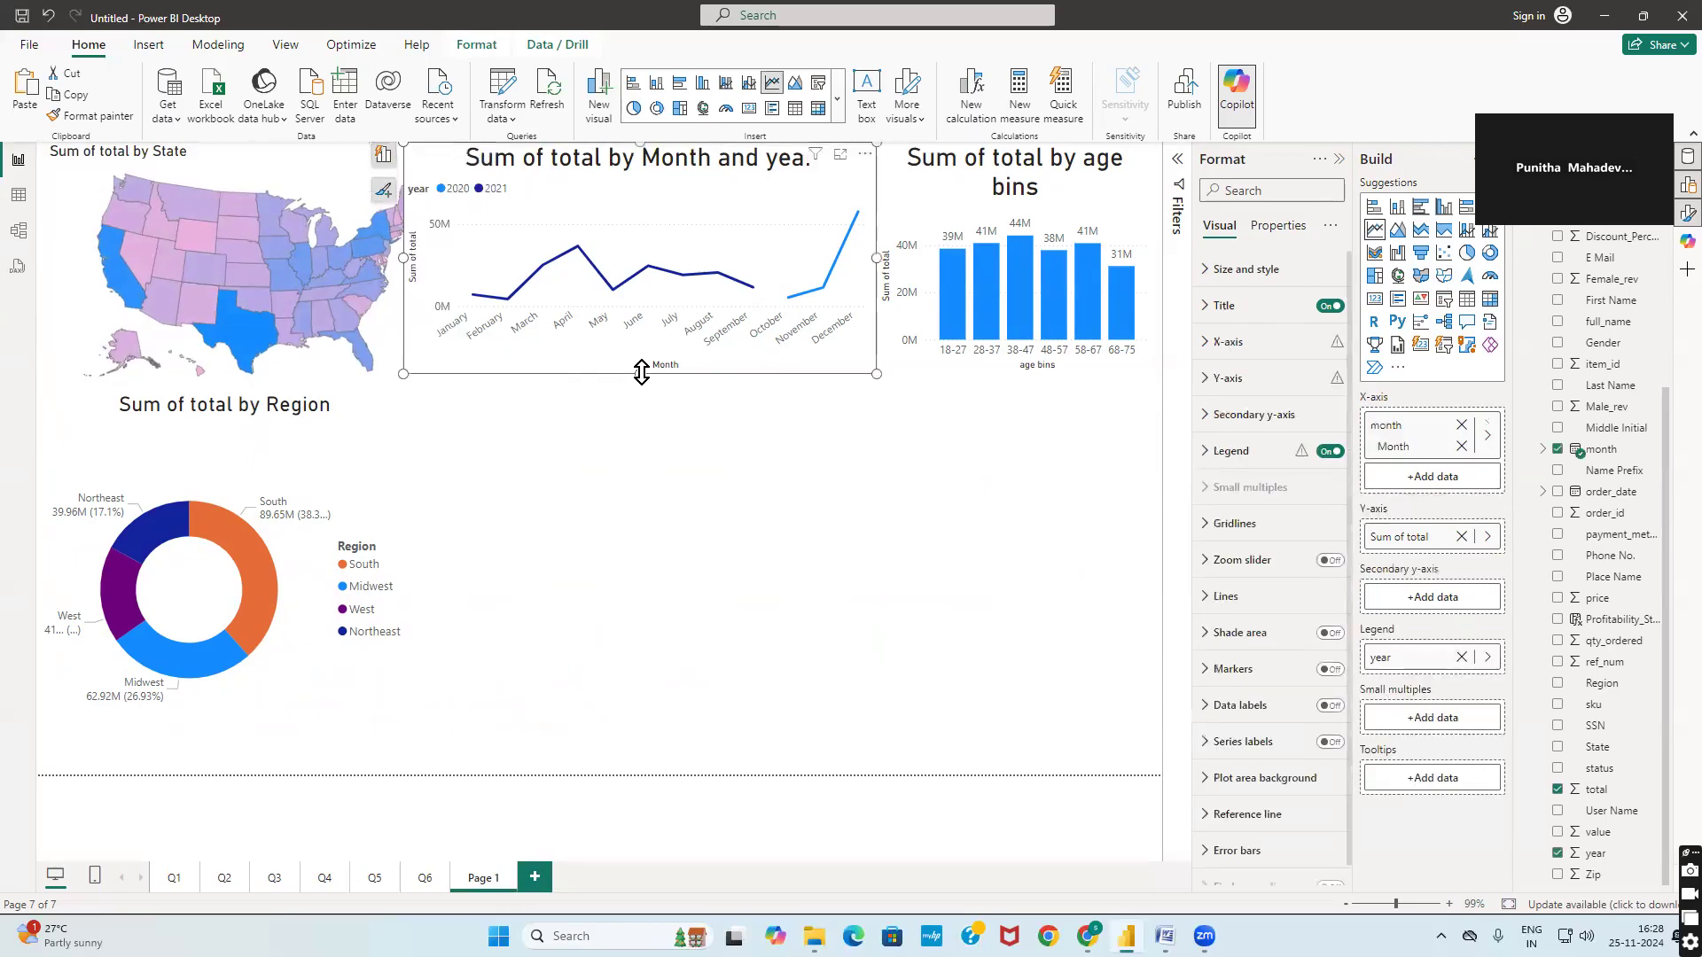
left_click_drag(641, 373, 647, 397)
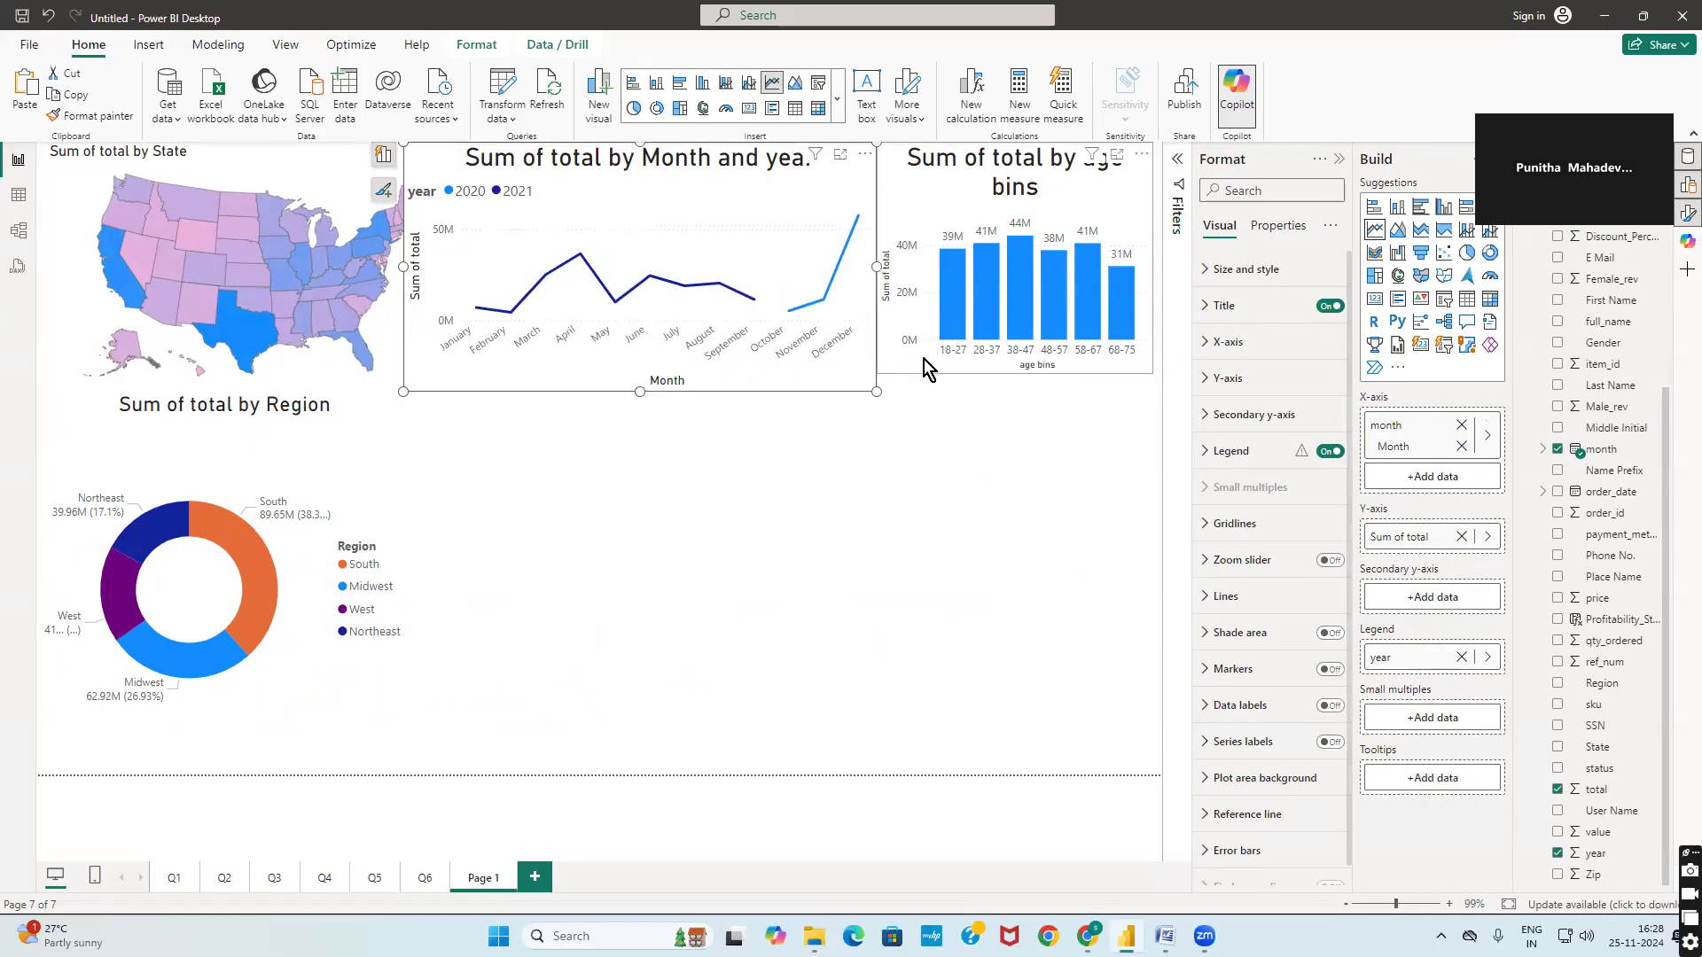
left_click(966, 365)
left_click_drag(1017, 373, 1019, 390)
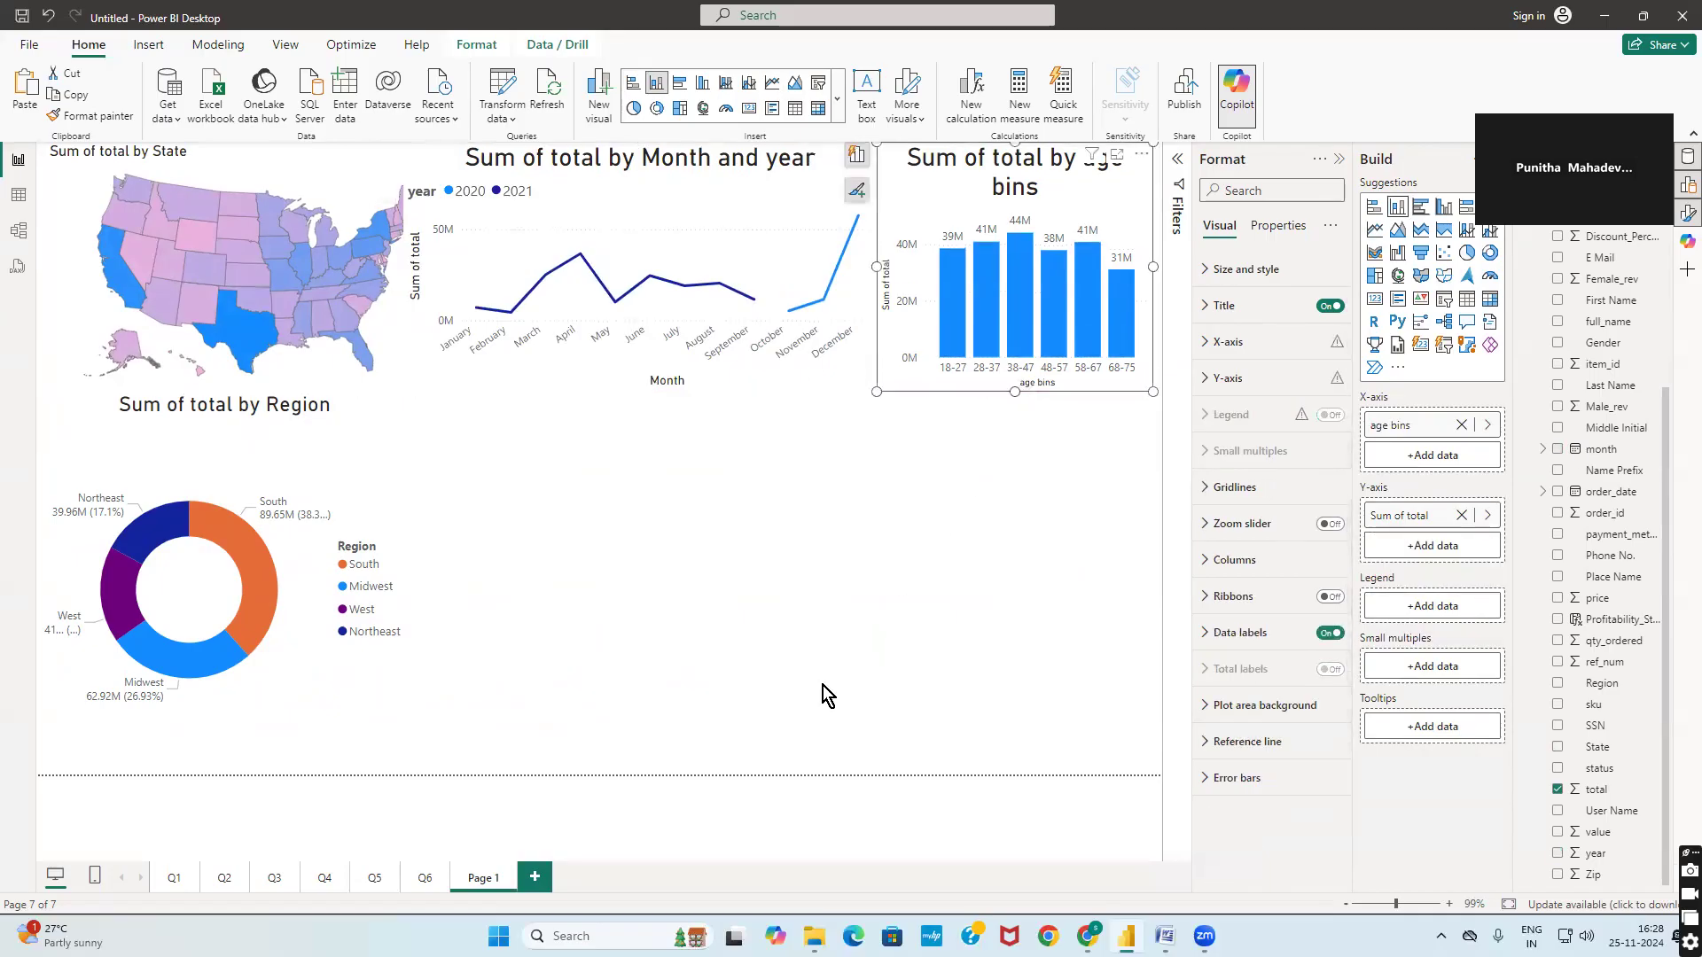
Copy the Female_rev by category chart from Q5 and paste it, shrunk, beside the donut on Page 1
left_click(373, 880)
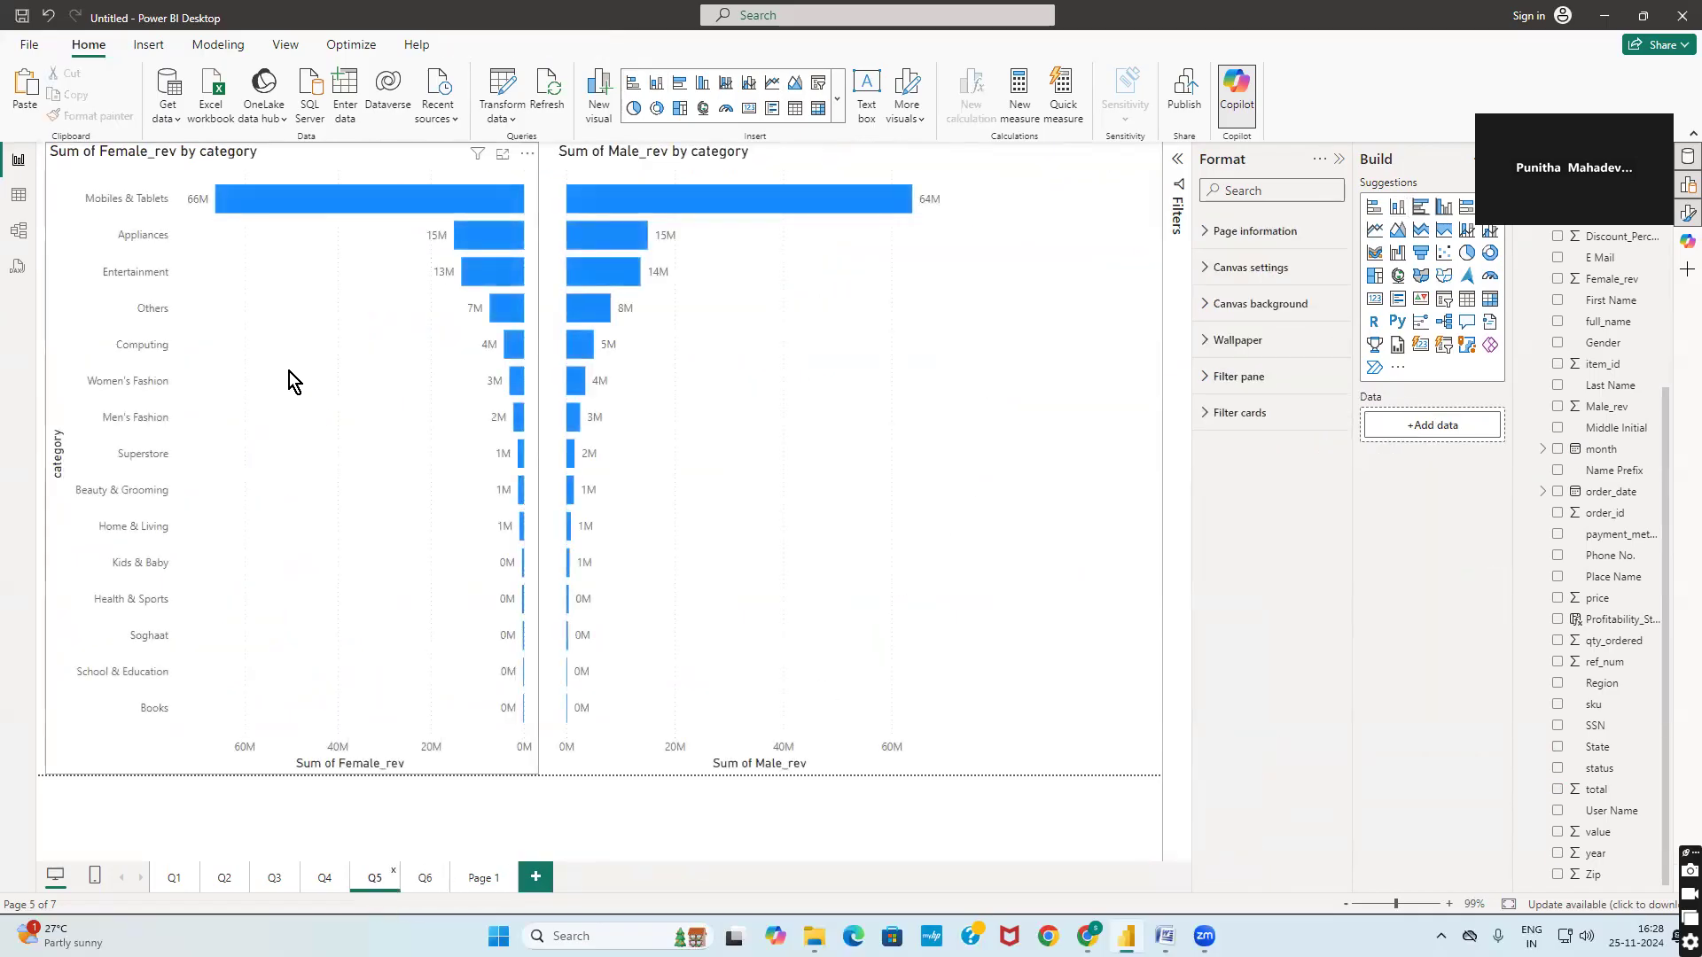
right_click(298, 161)
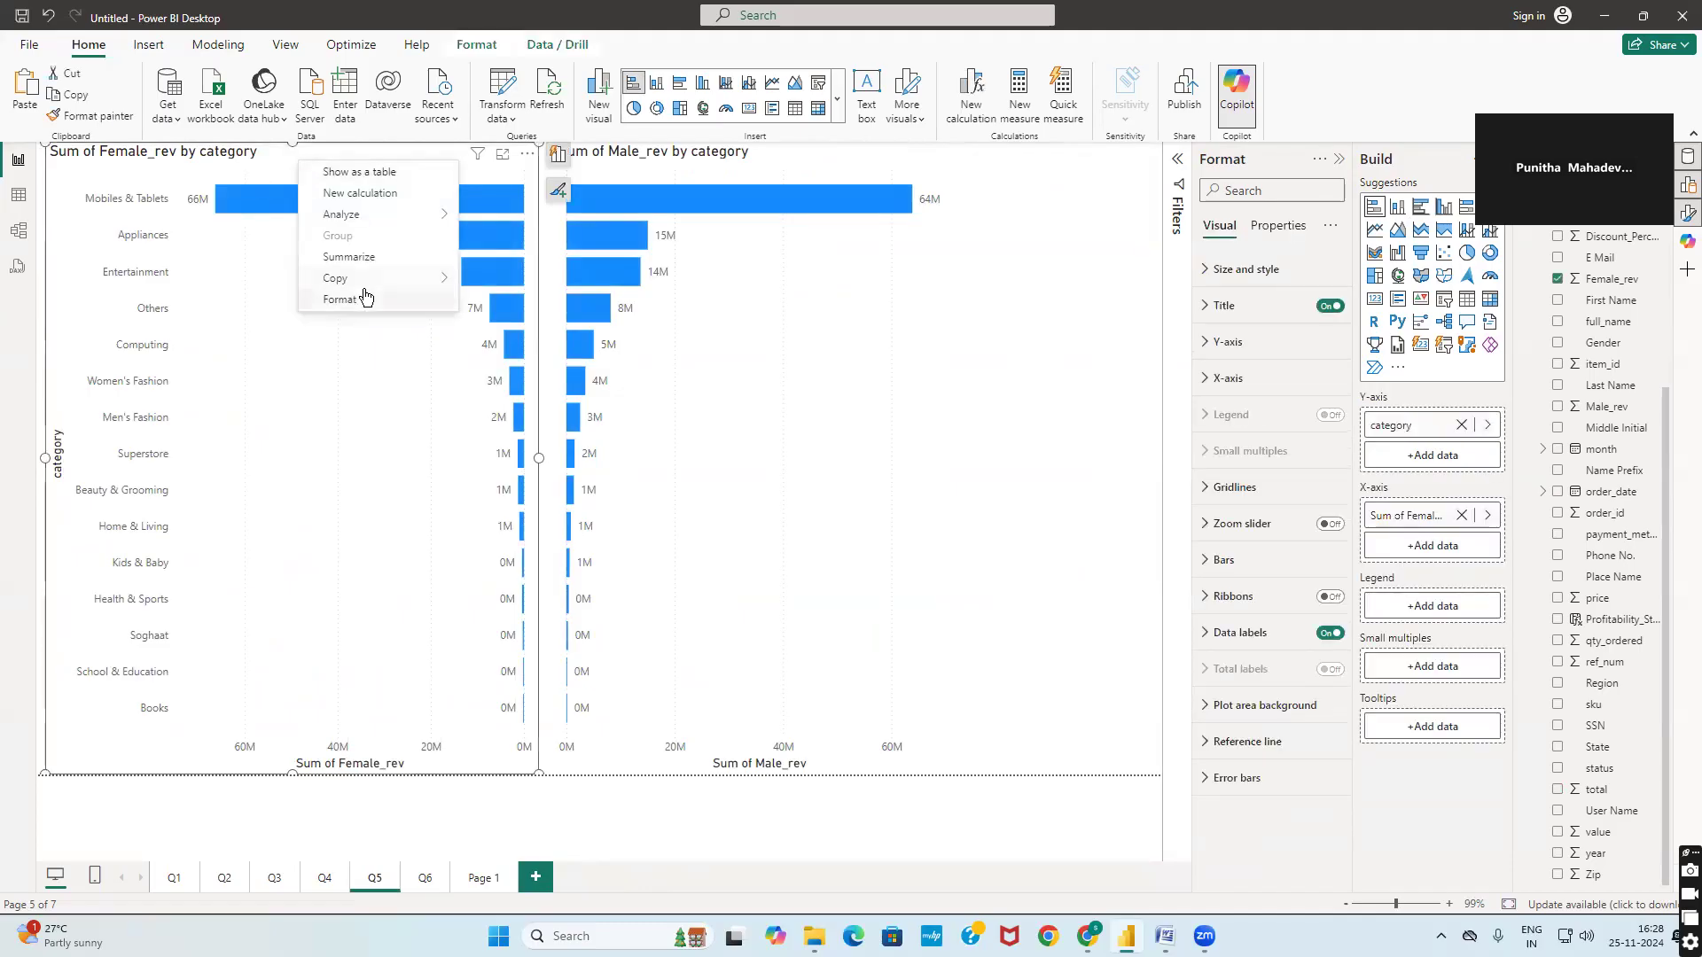
mouse_move(368, 280)
left_click(505, 277)
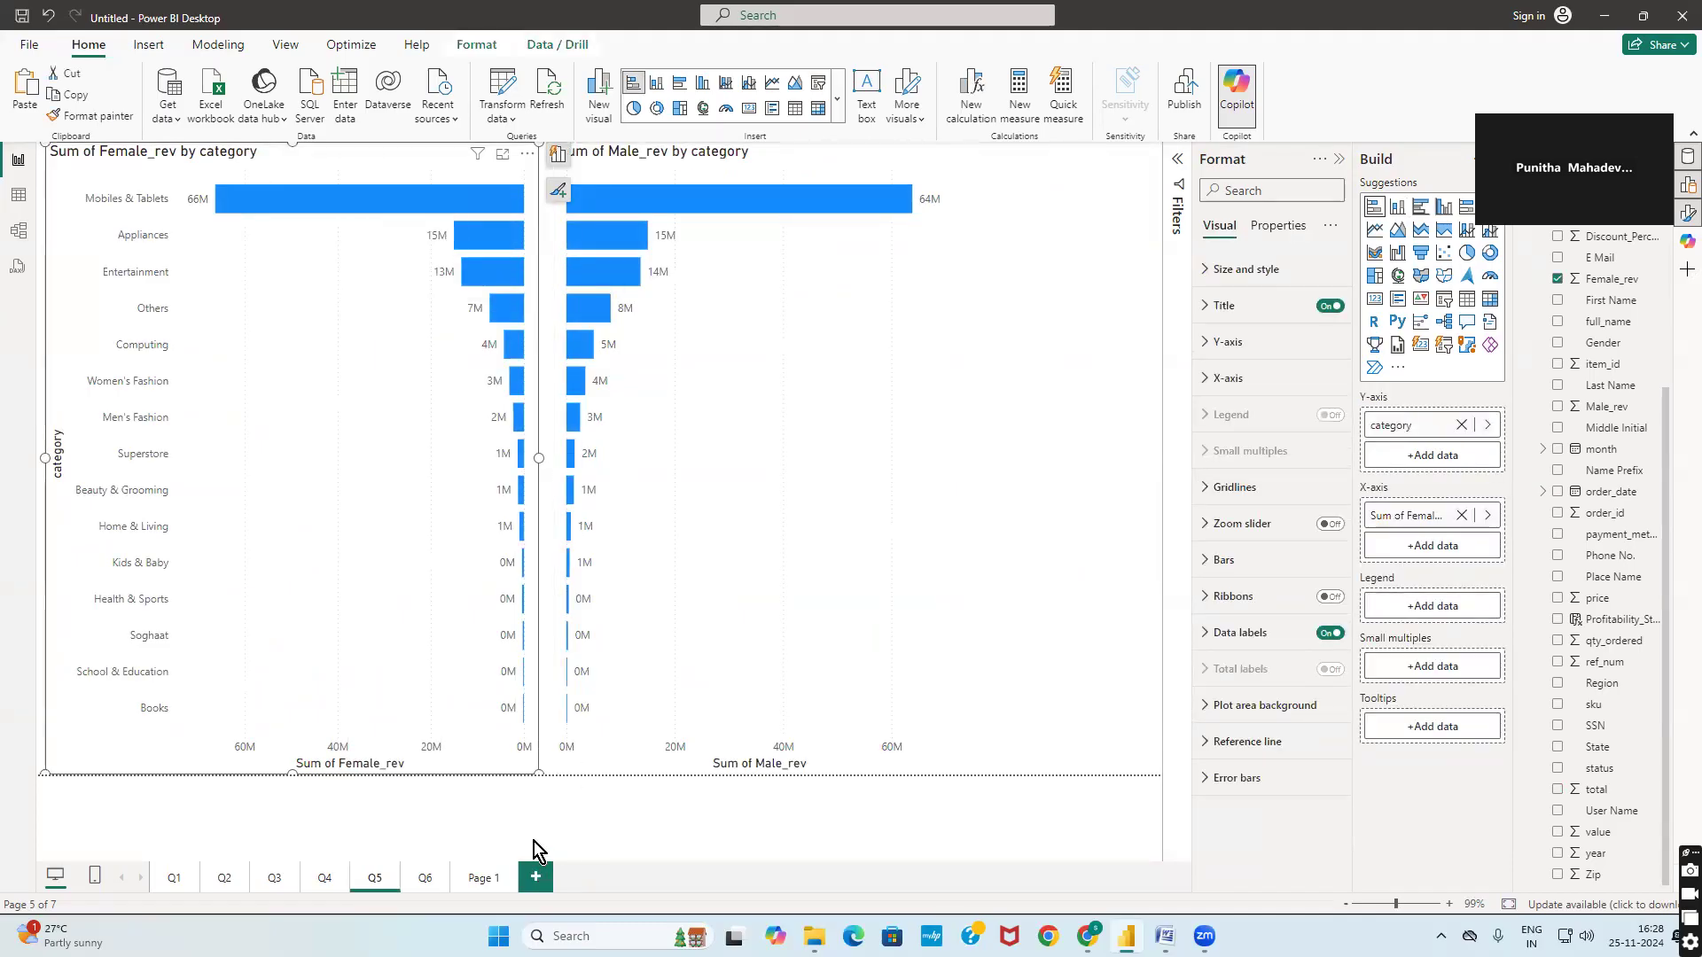
left_click(480, 877)
right_click(496, 548)
left_click(536, 556)
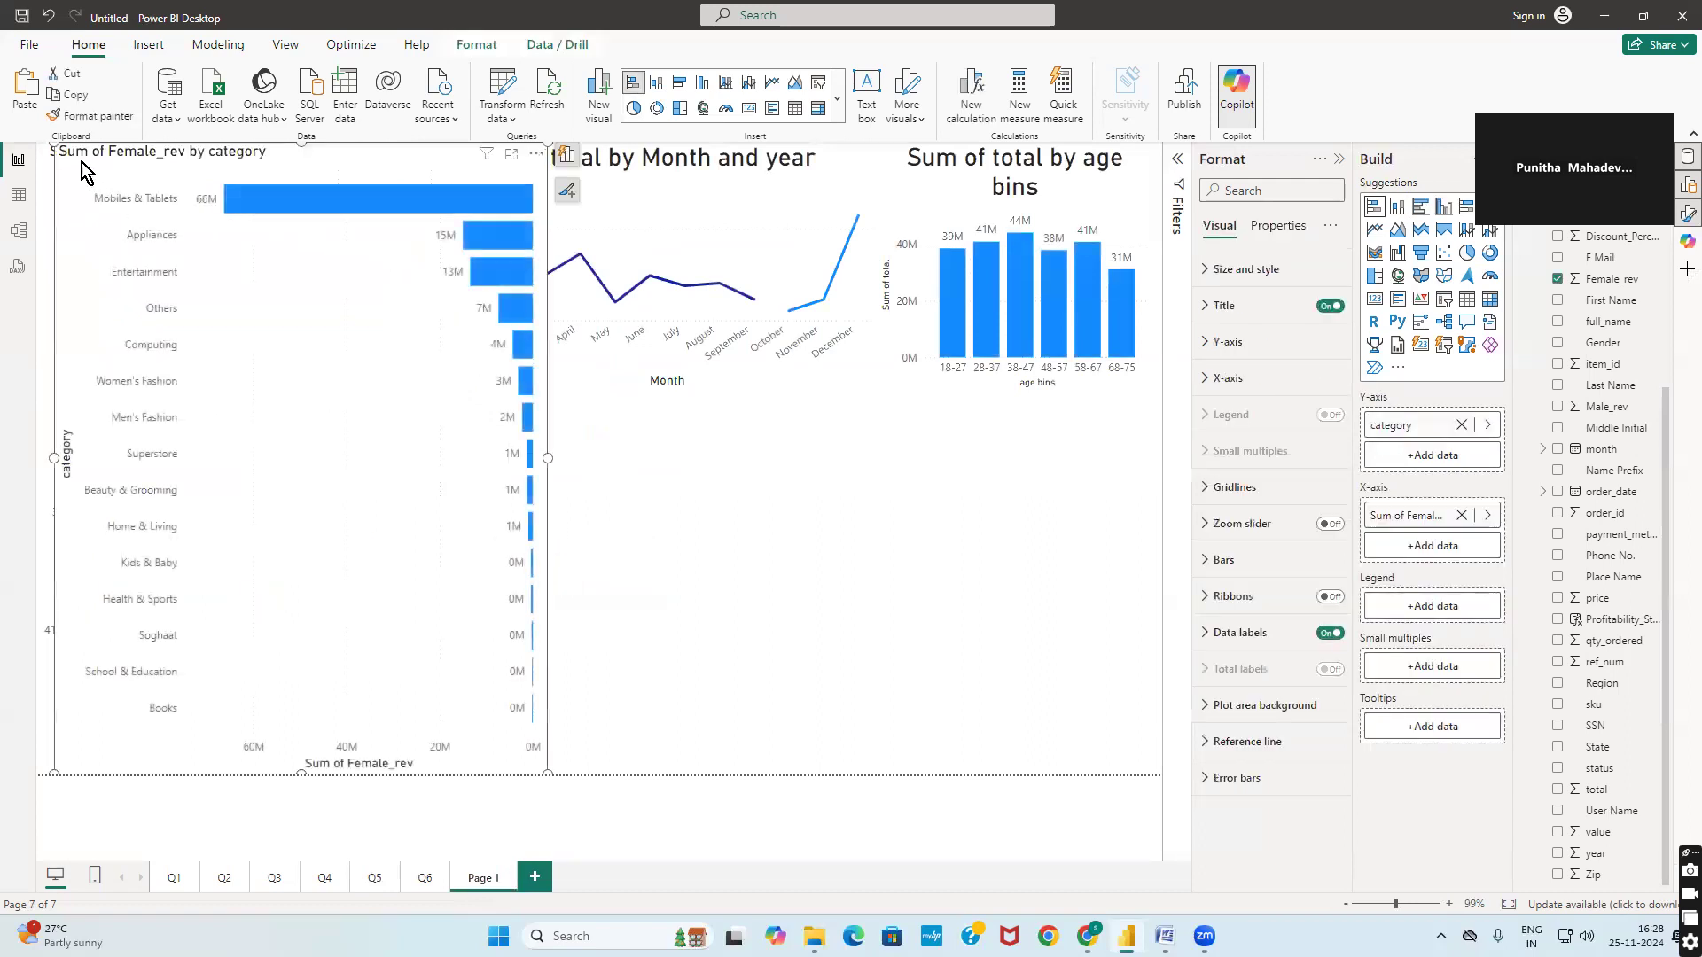
left_click_drag(53, 141, 381, 392)
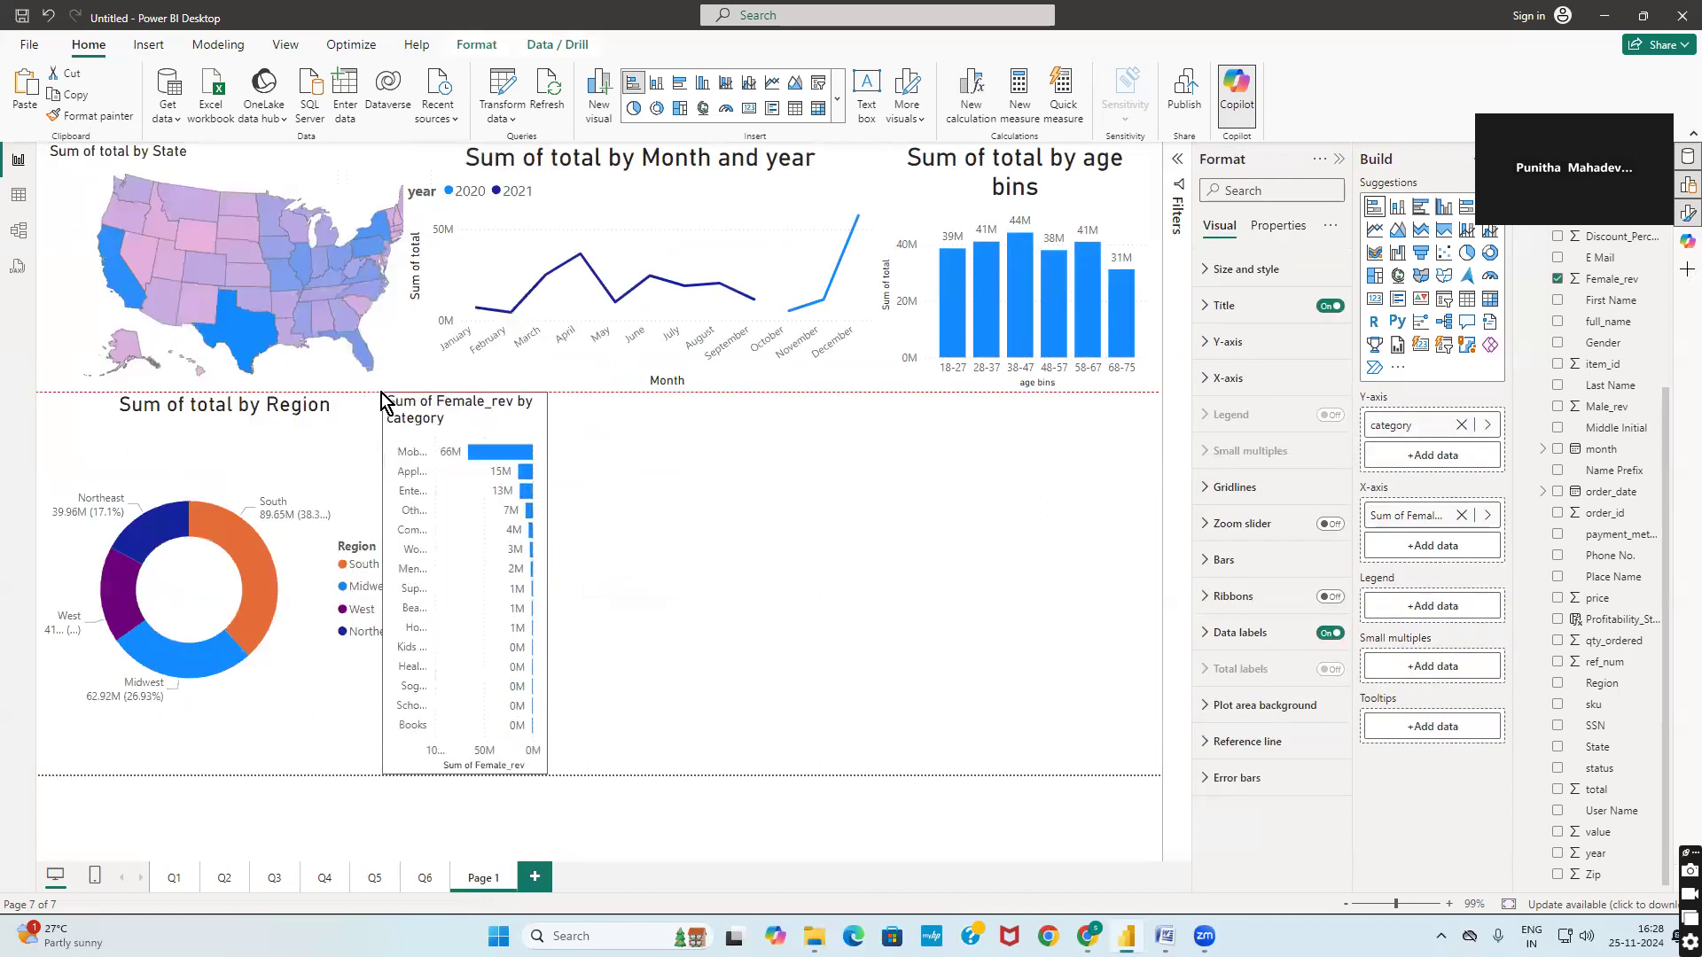
left_click(550, 578)
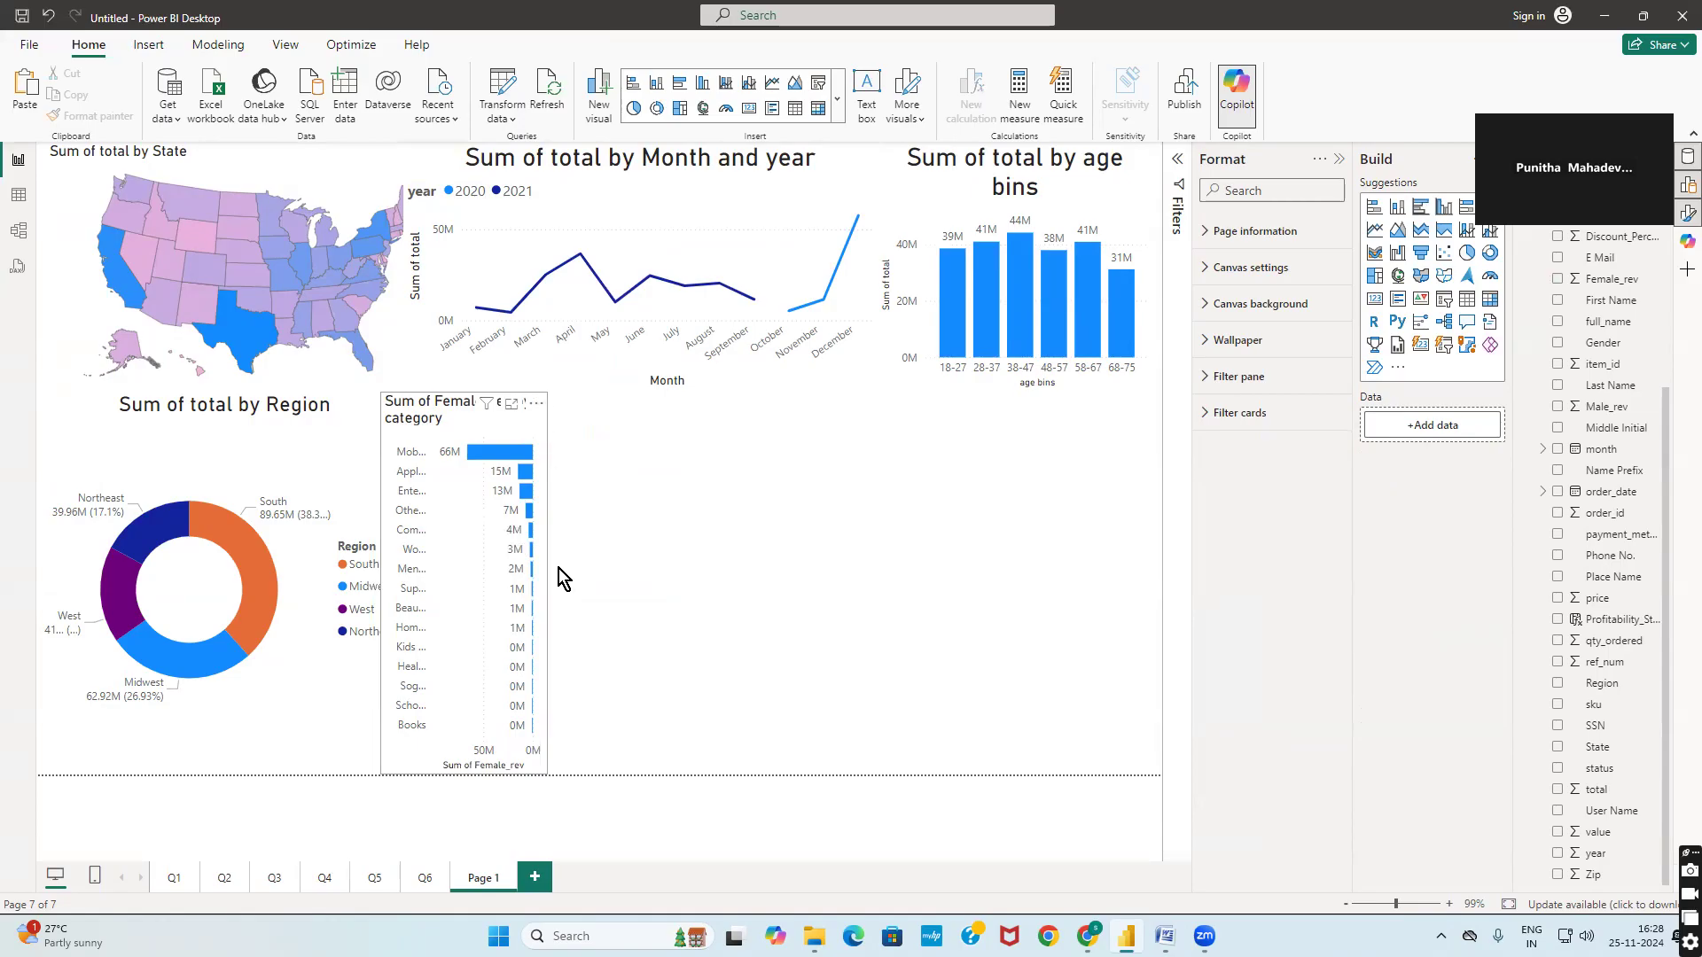
Copy the Male_rev by category chart from Q5 and place it on Page 1 below the line chart
left_click(377, 880)
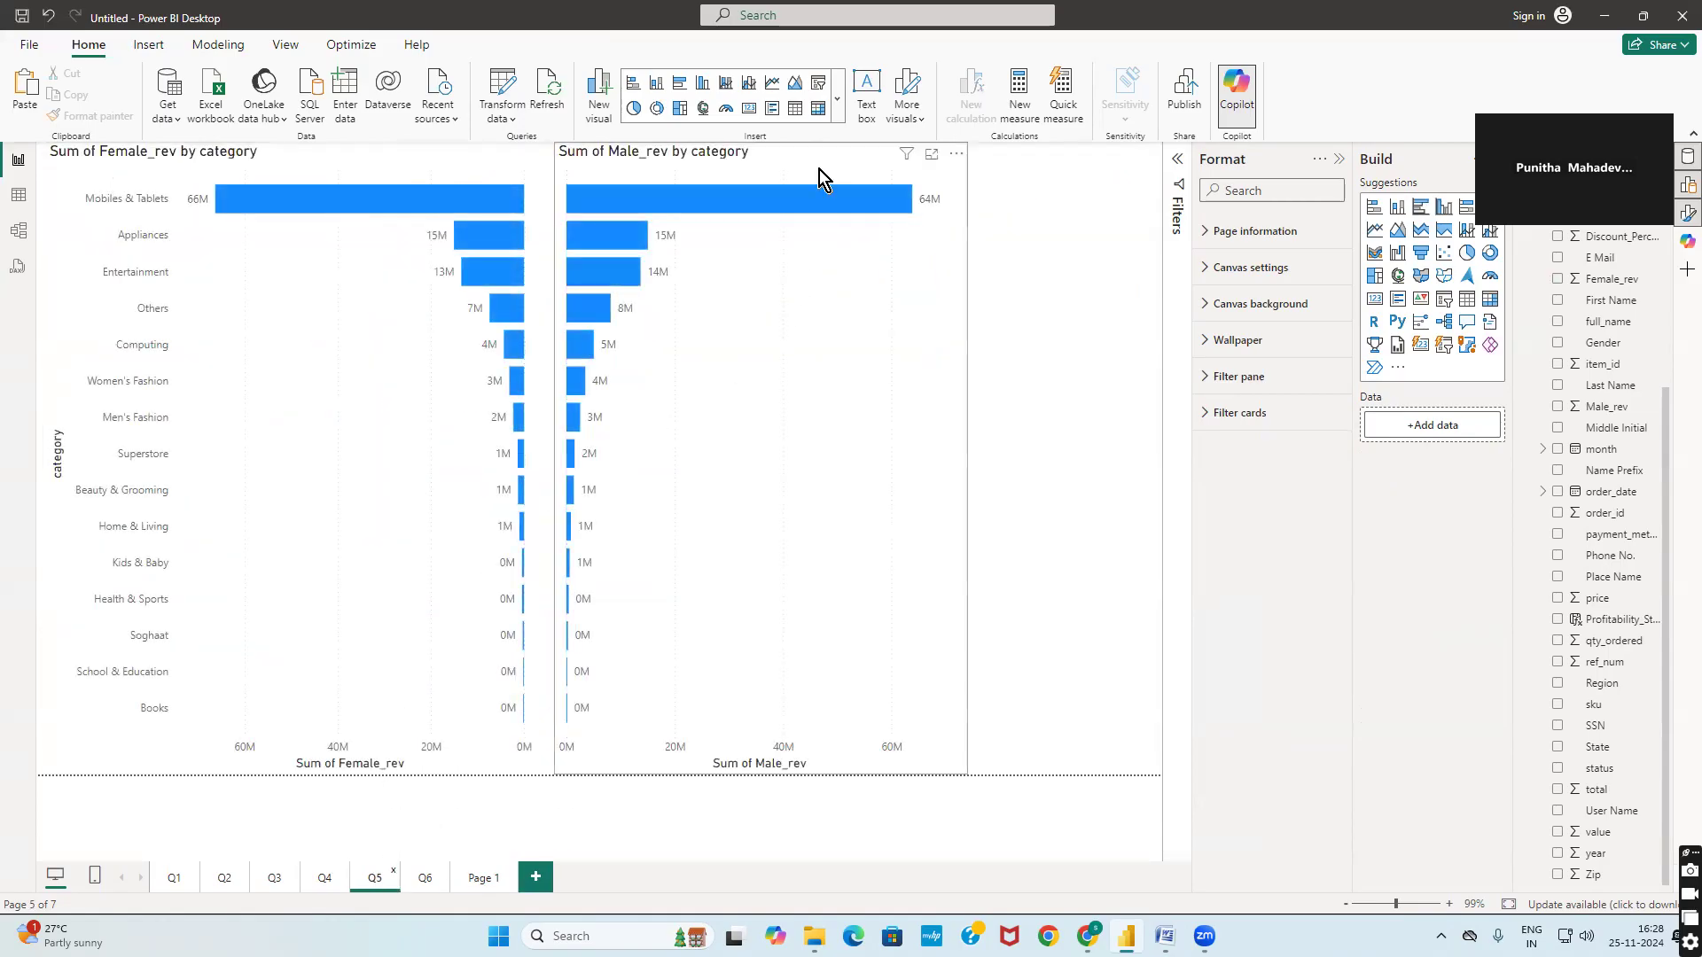
right_click(819, 169)
mouse_move(906, 288)
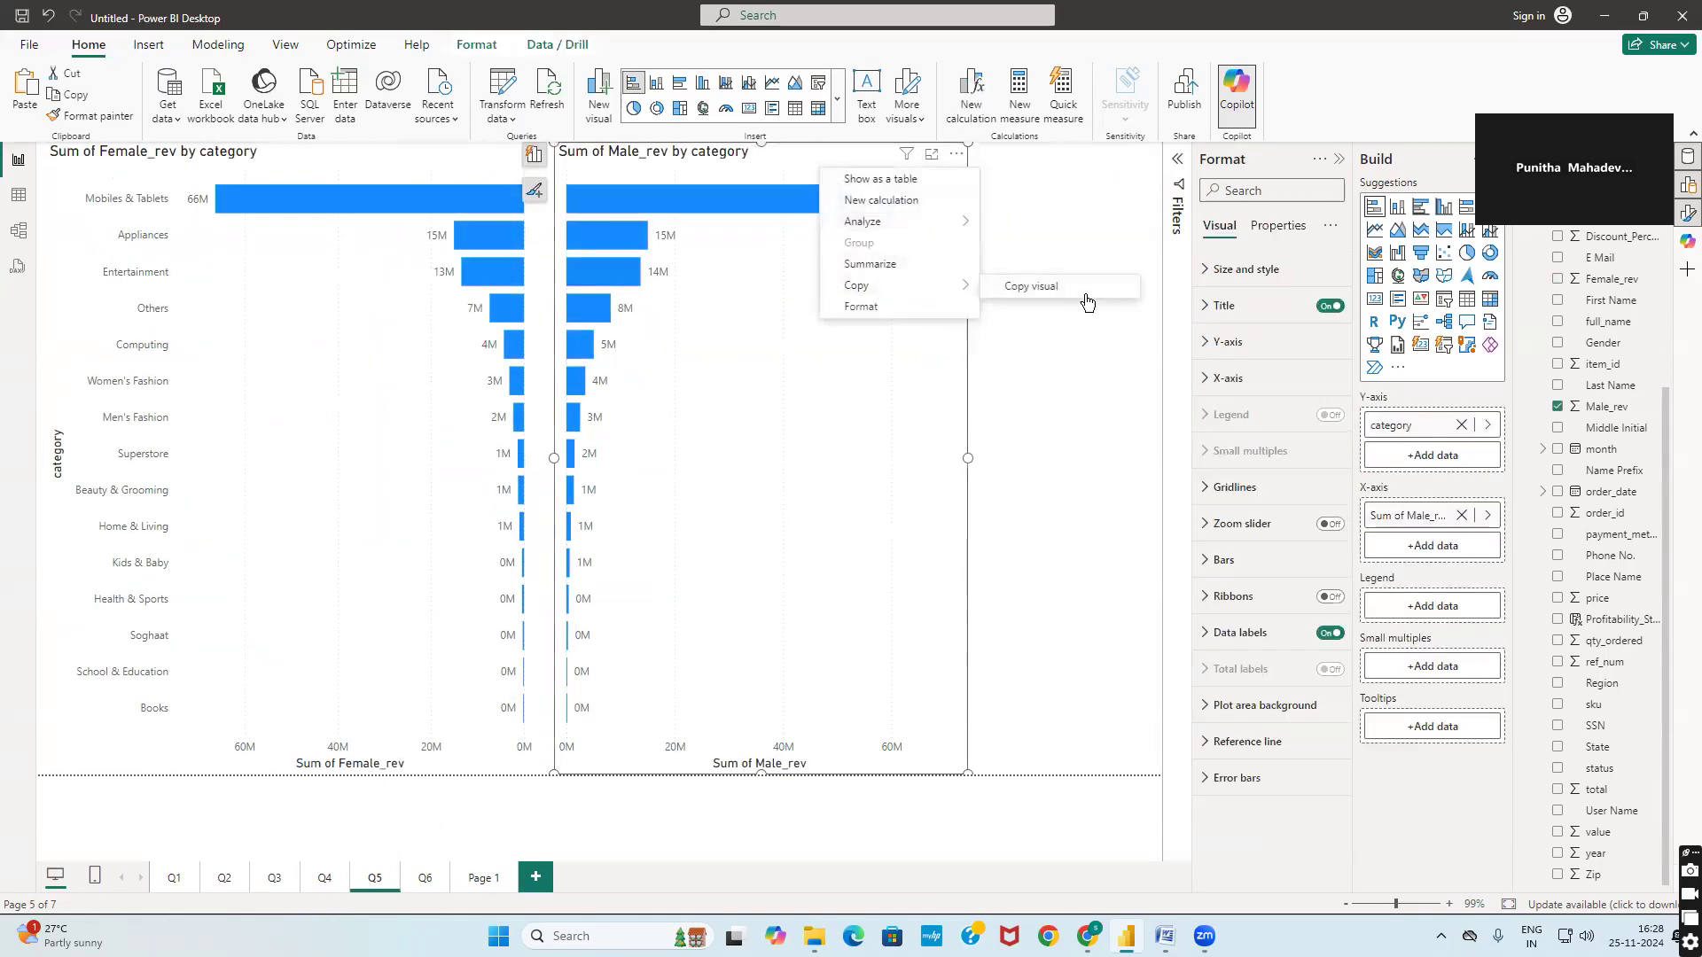
left_click(1021, 286)
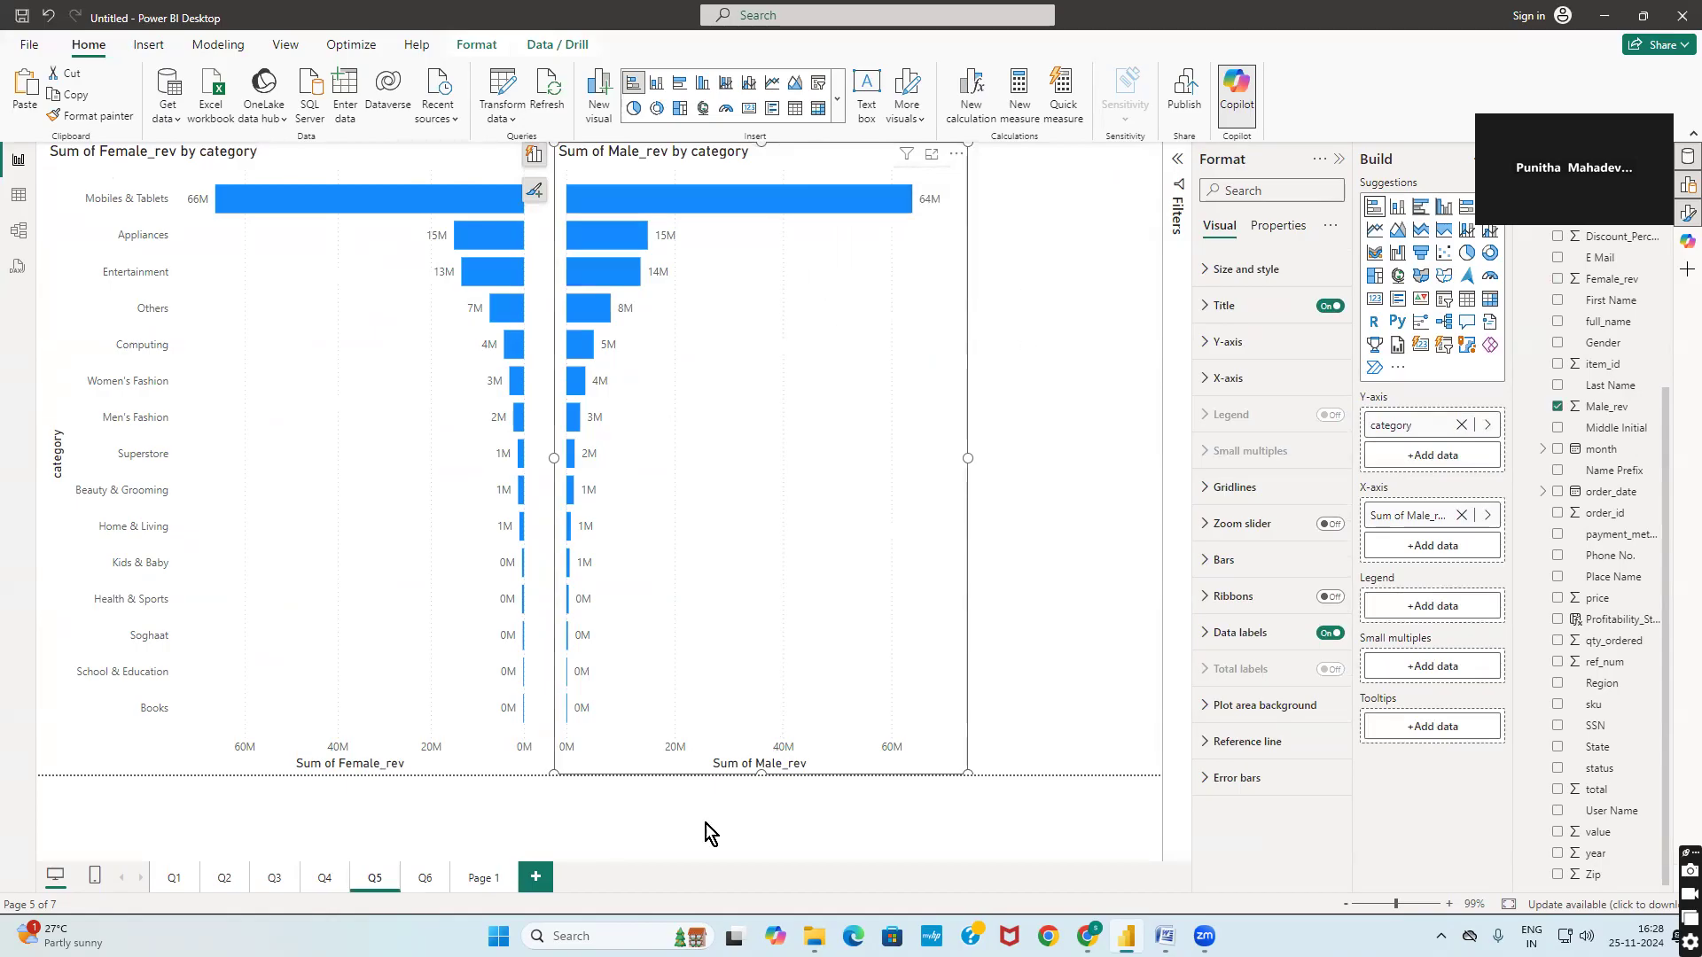
left_click(481, 879)
right_click(778, 528)
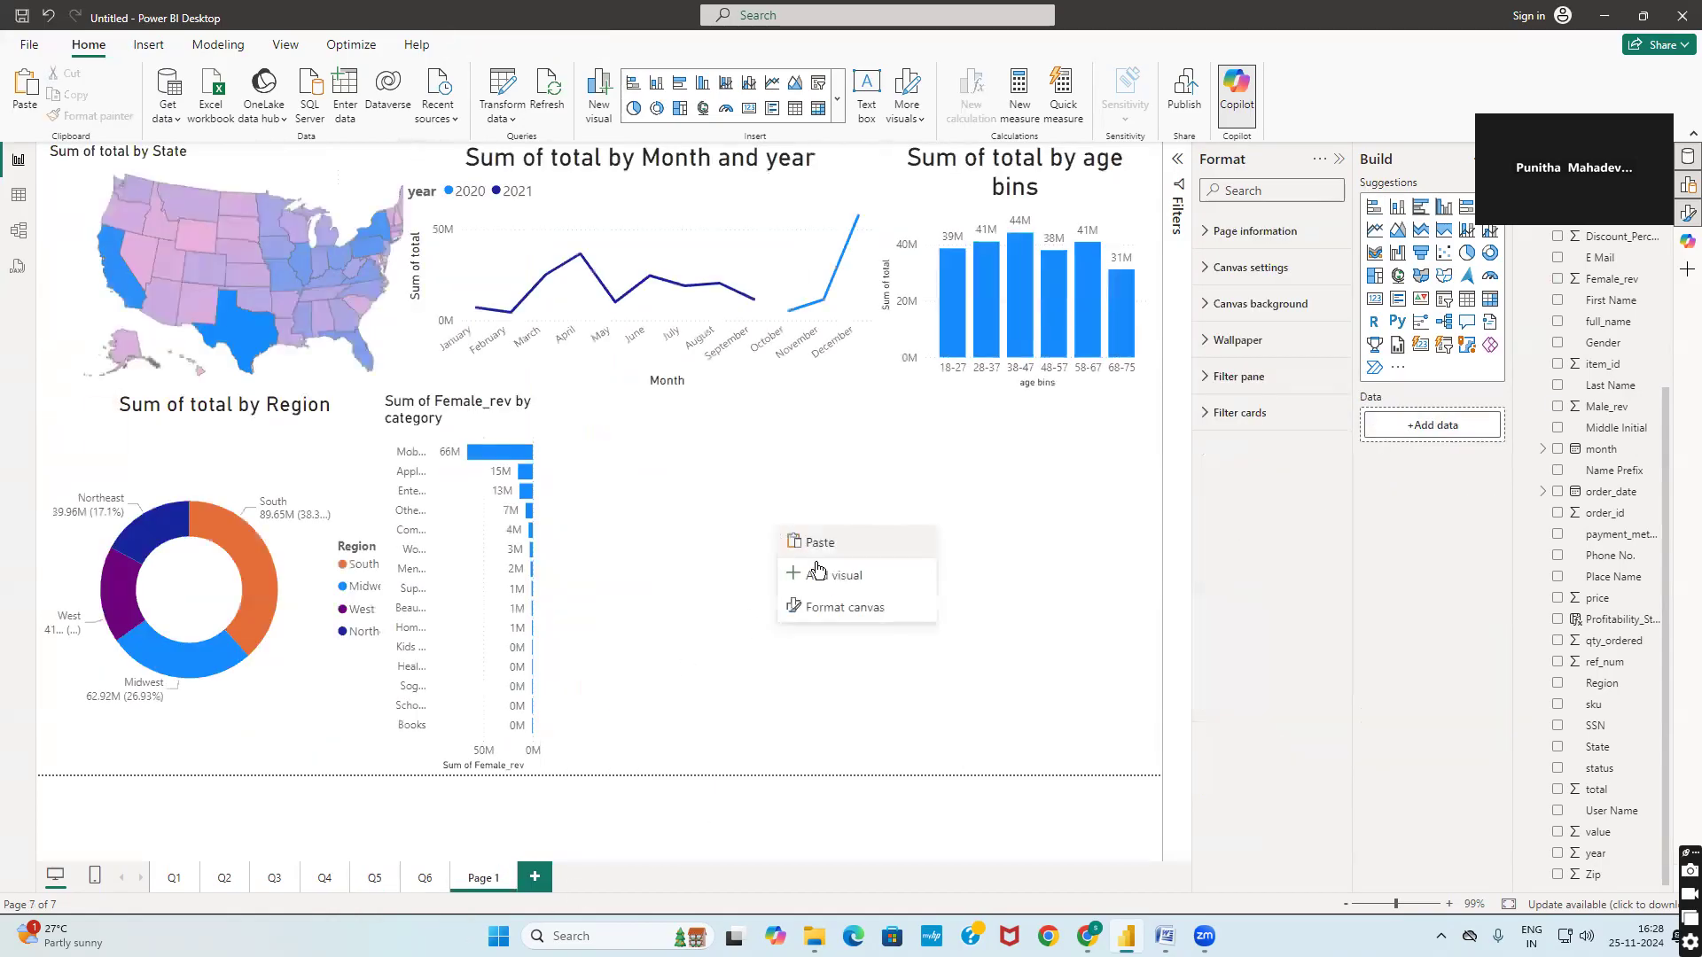
left_click(819, 542)
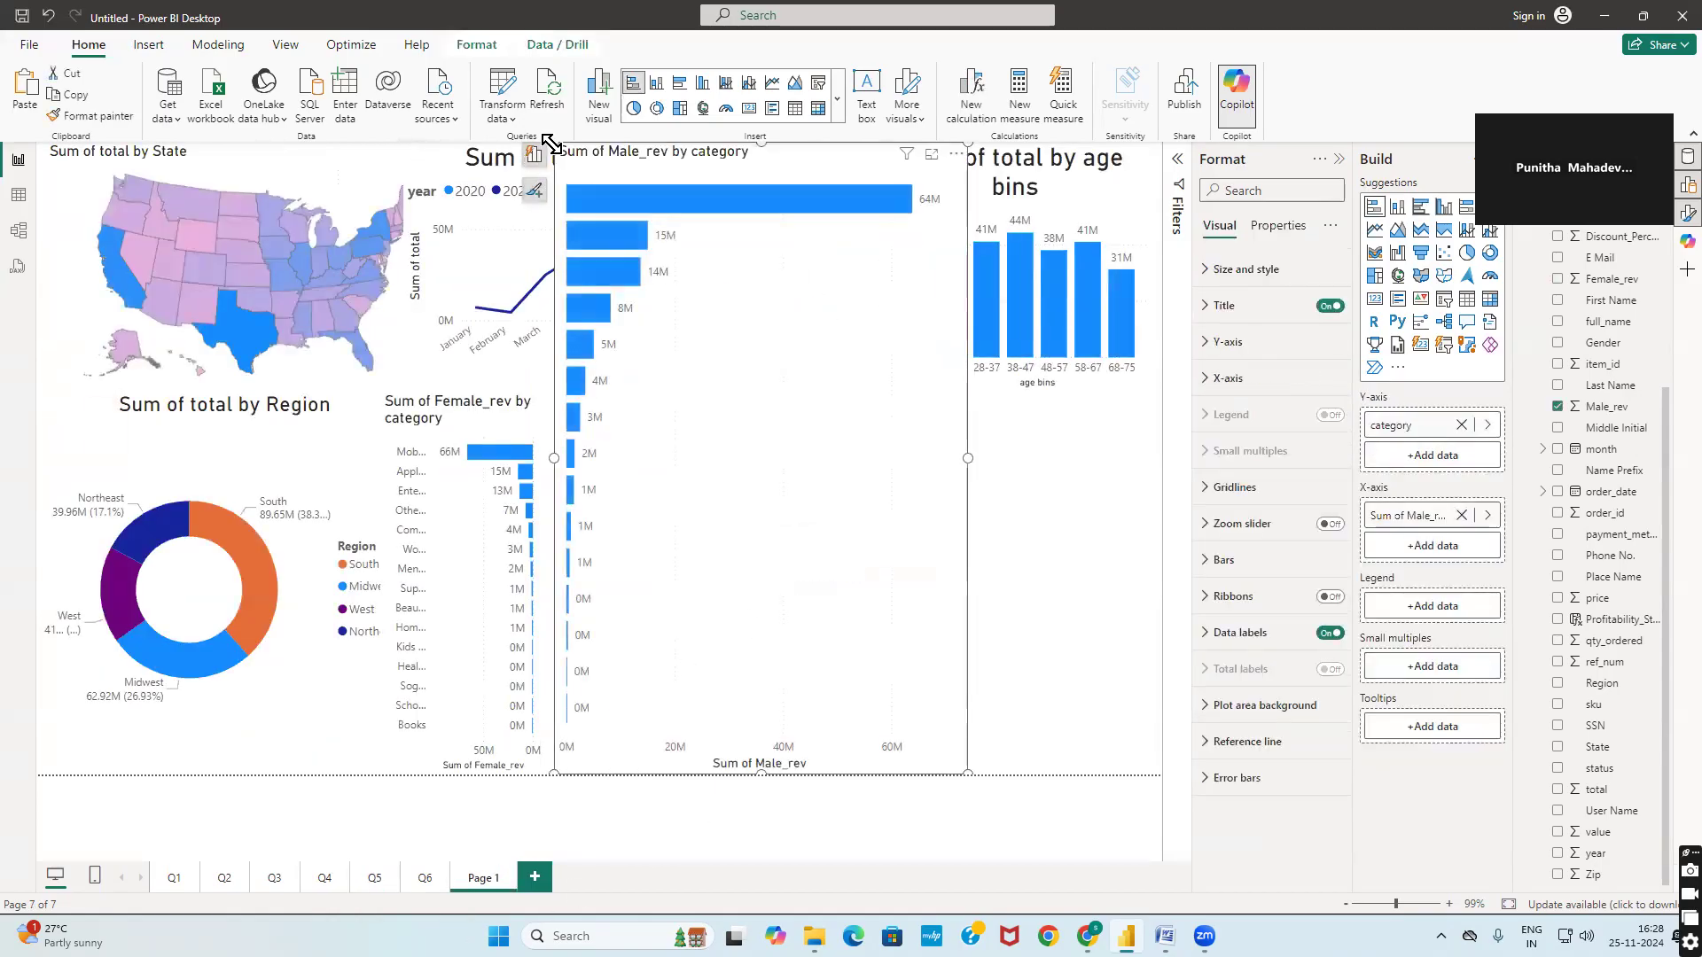
left_click_drag(544, 156, 560, 402)
Widen the Female_rev chart and narrow the Male_rev chart so both sit side by side with full labels
left_click(477, 423)
left_click_drag(548, 583, 609, 583)
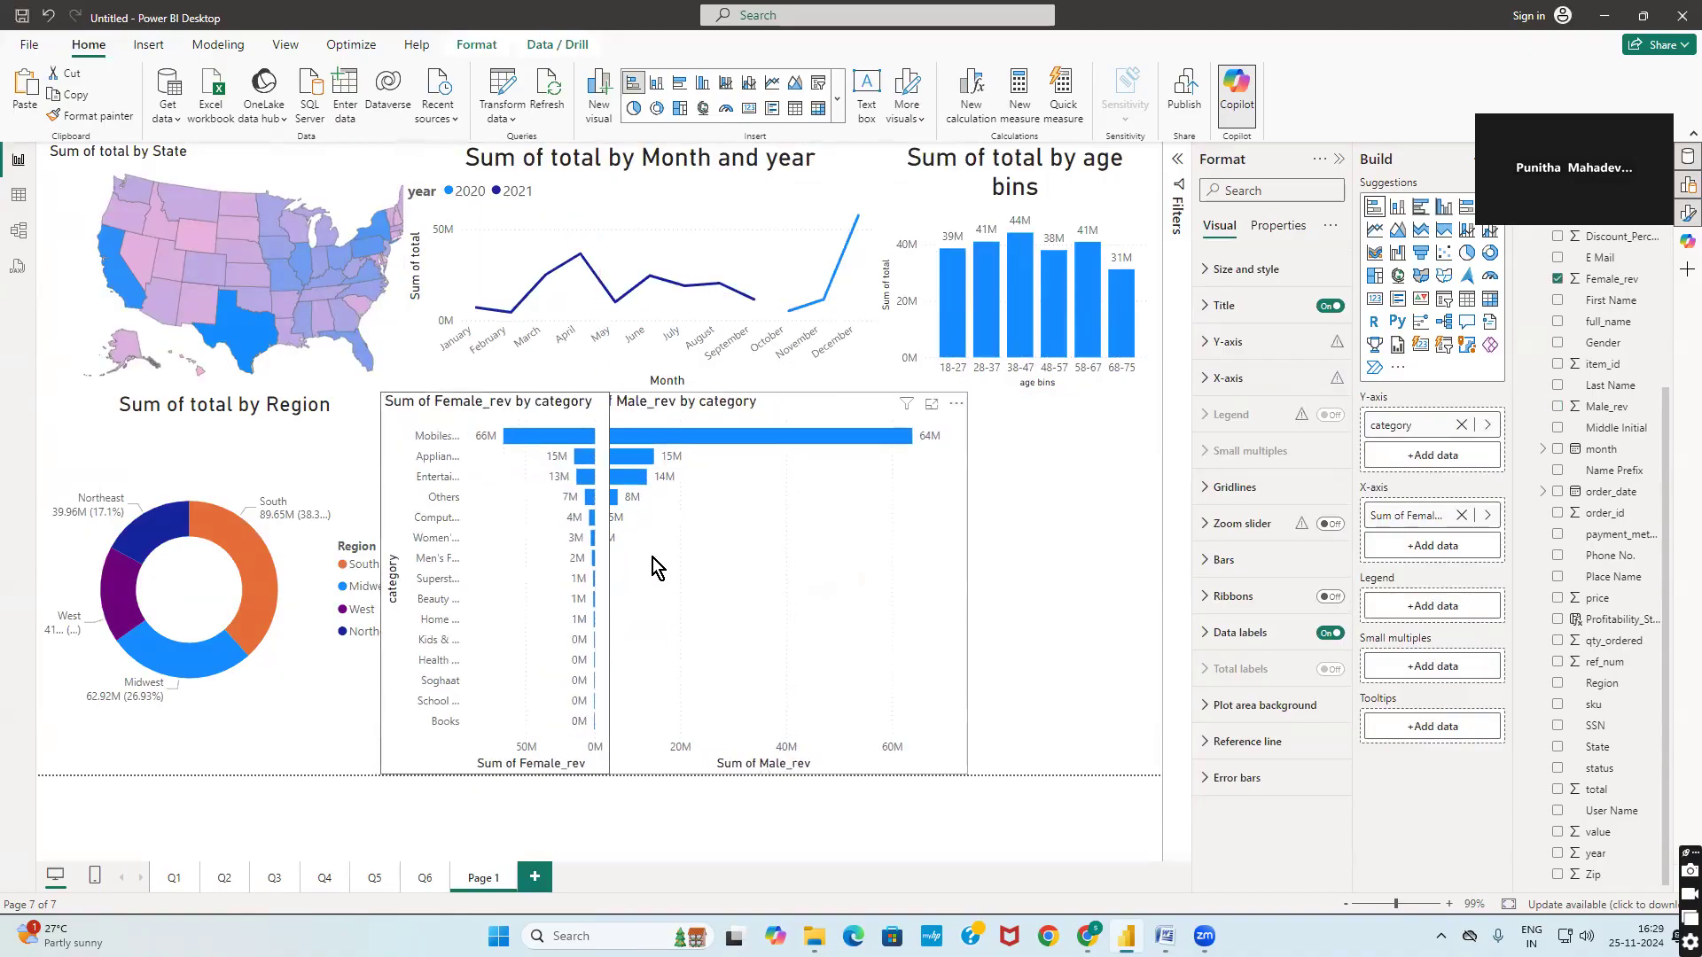
left_click(690, 321)
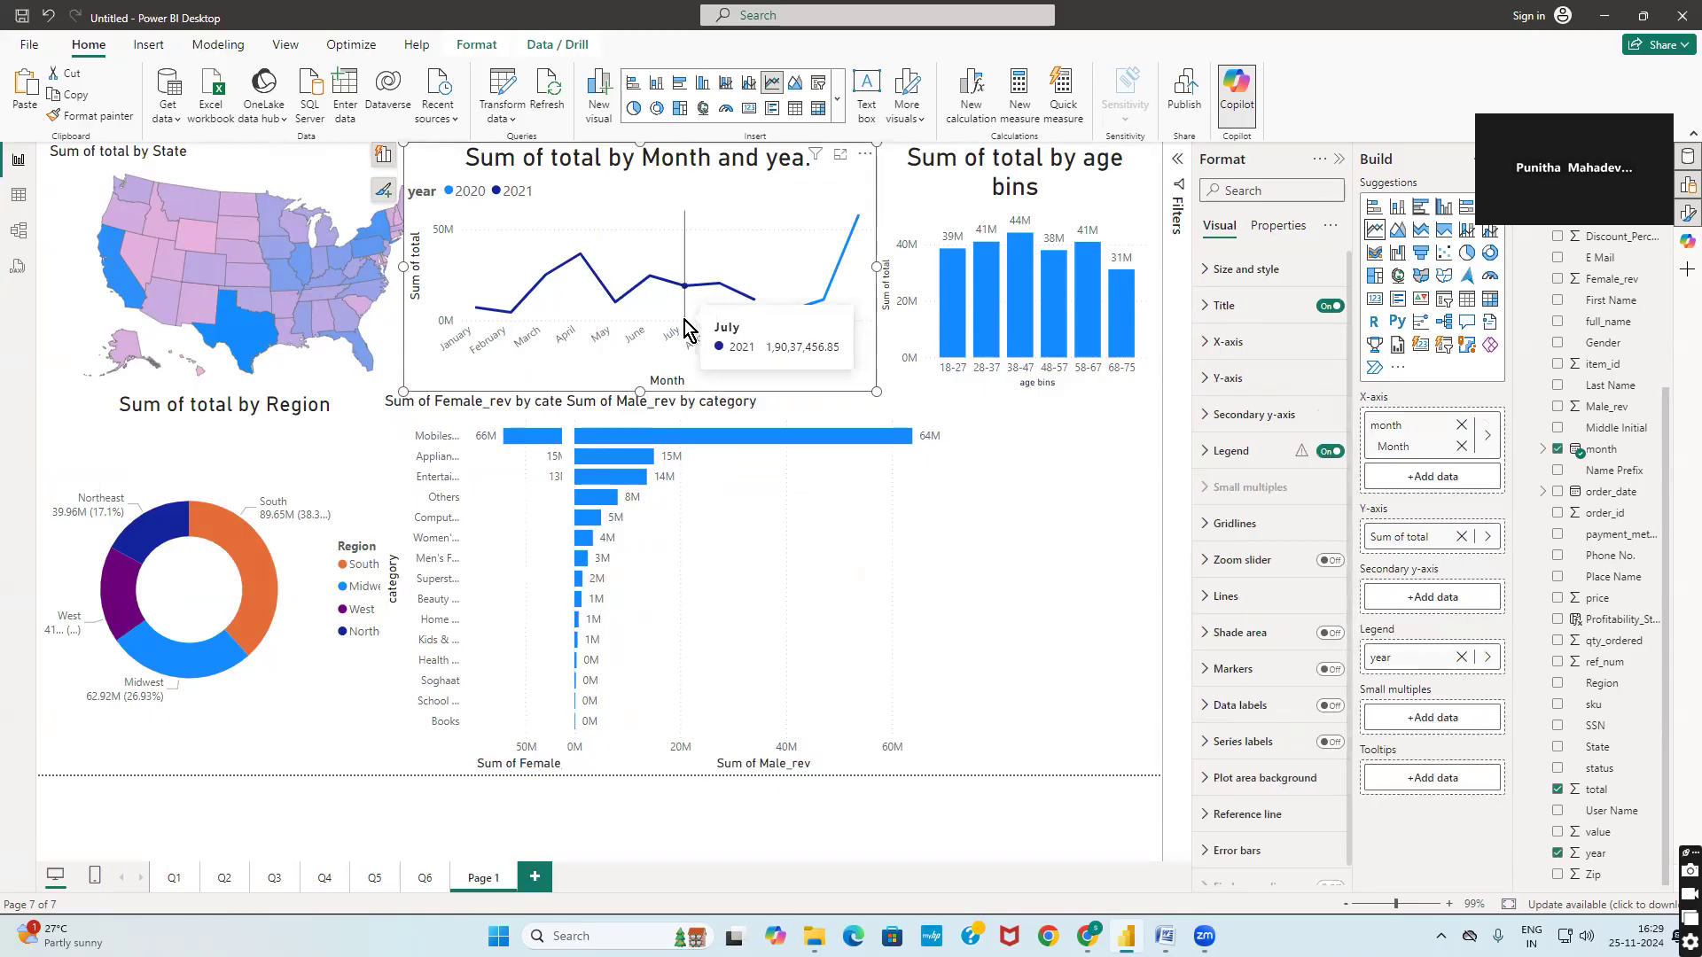
left_click(780, 581)
left_click_drag(562, 583, 609, 583)
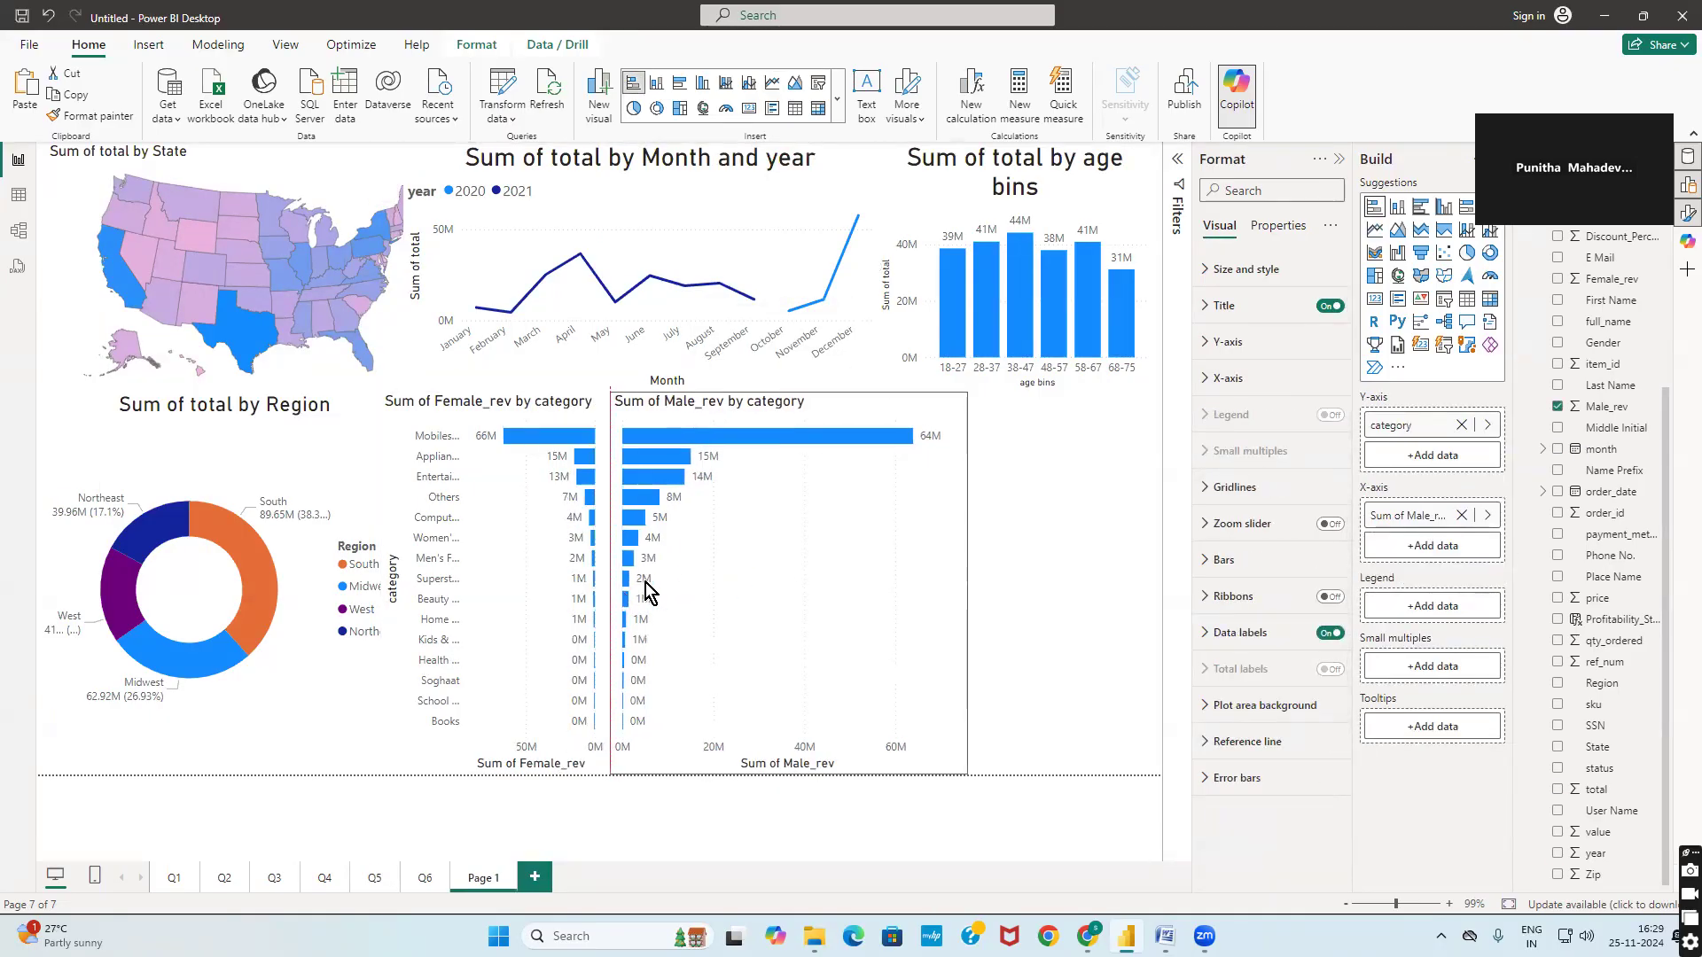
left_click_drag(967, 582, 867, 581)
Copy the Average of avg_rev by State and Profitability_Status chart from the Q6 page
left_click(872, 620)
left_click(422, 880)
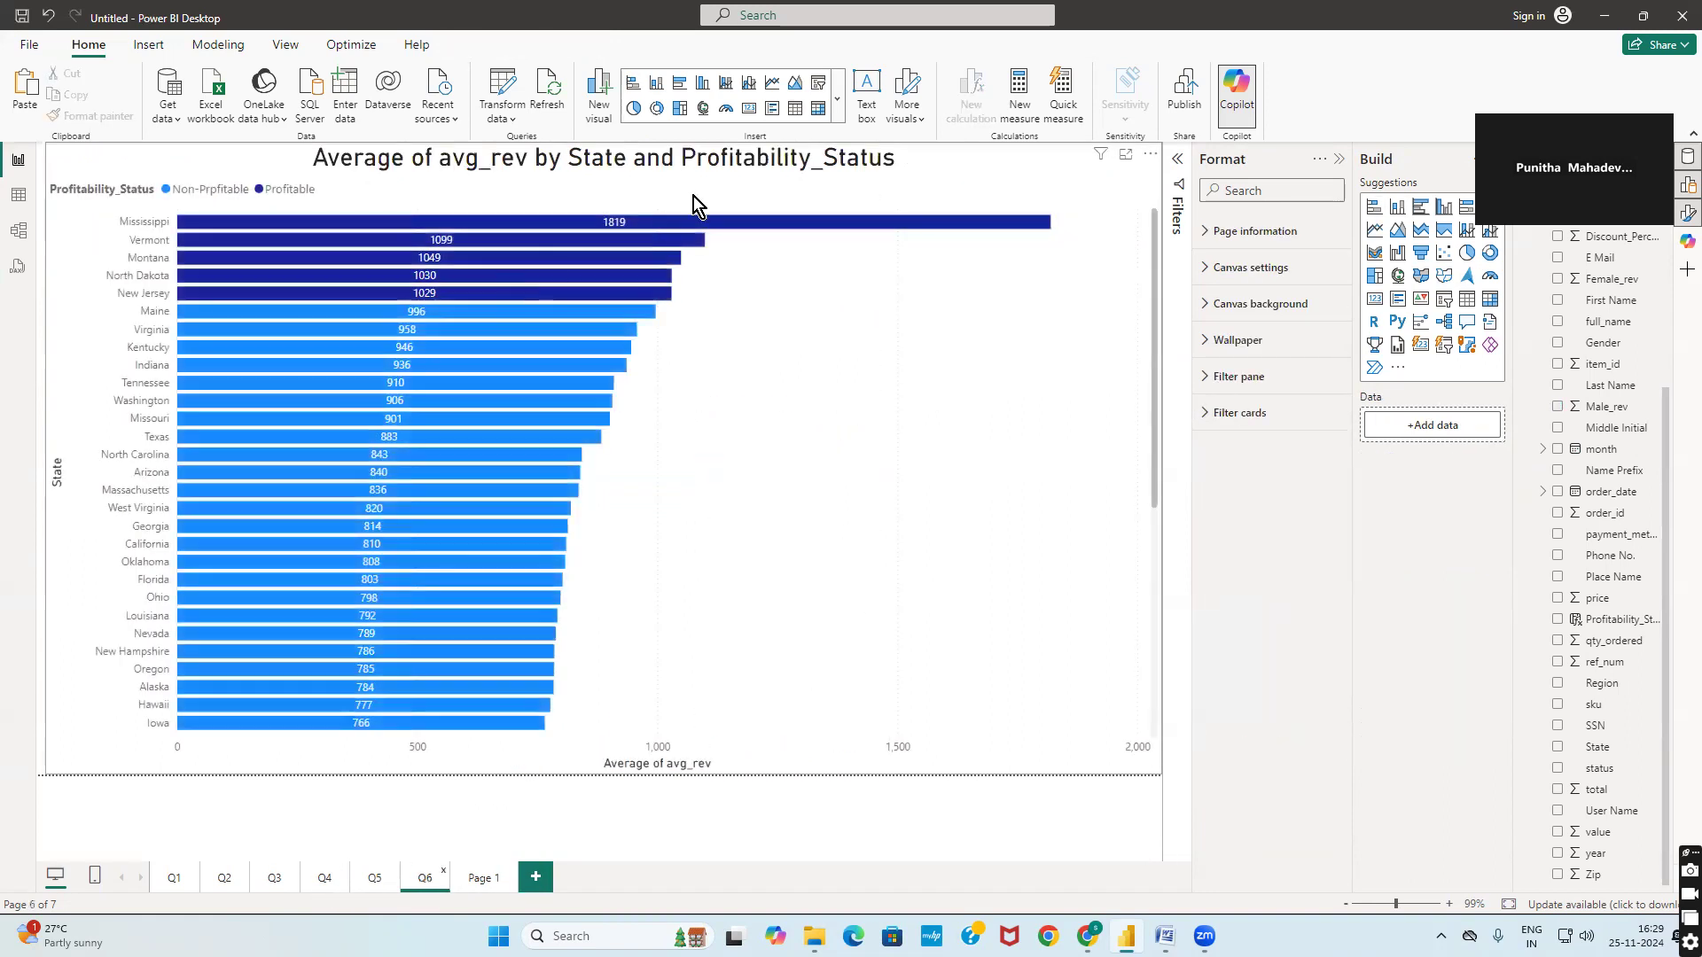
right_click(705, 190)
mouse_move(827, 309)
left_click(913, 306)
Paste the state profitability chart onto Page 1 and shrink it into the lower-right corner
left_click(486, 879)
right_click(975, 472)
left_click(993, 485)
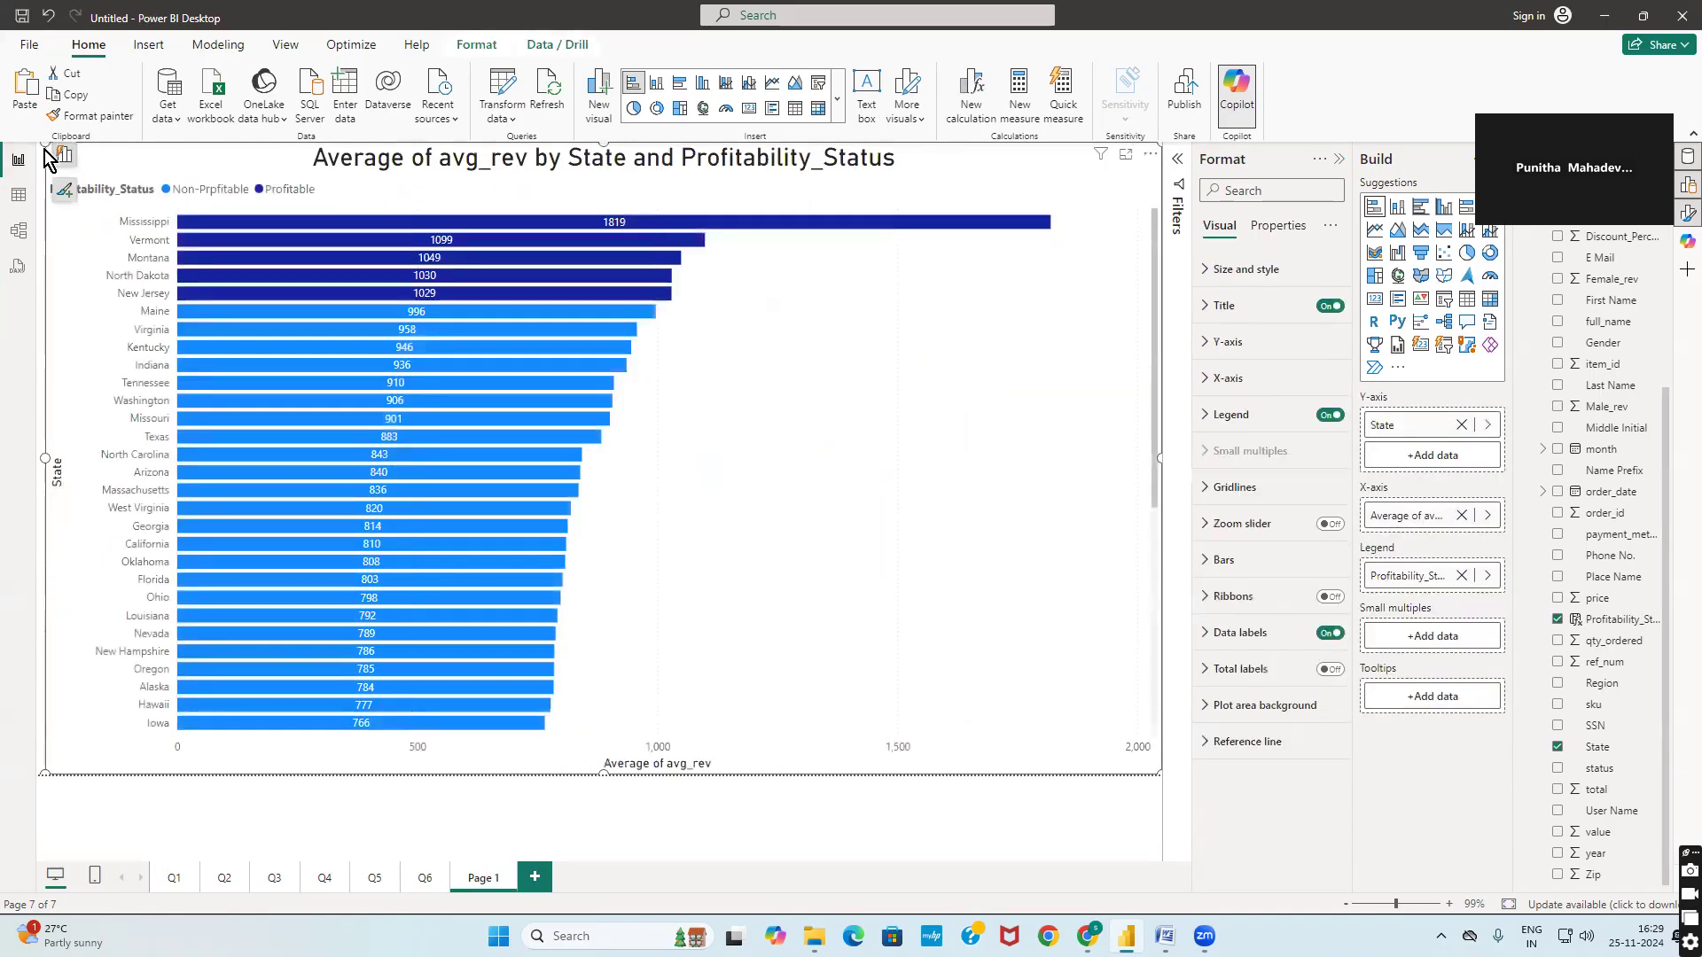
left_click_drag(46, 145, 825, 427)
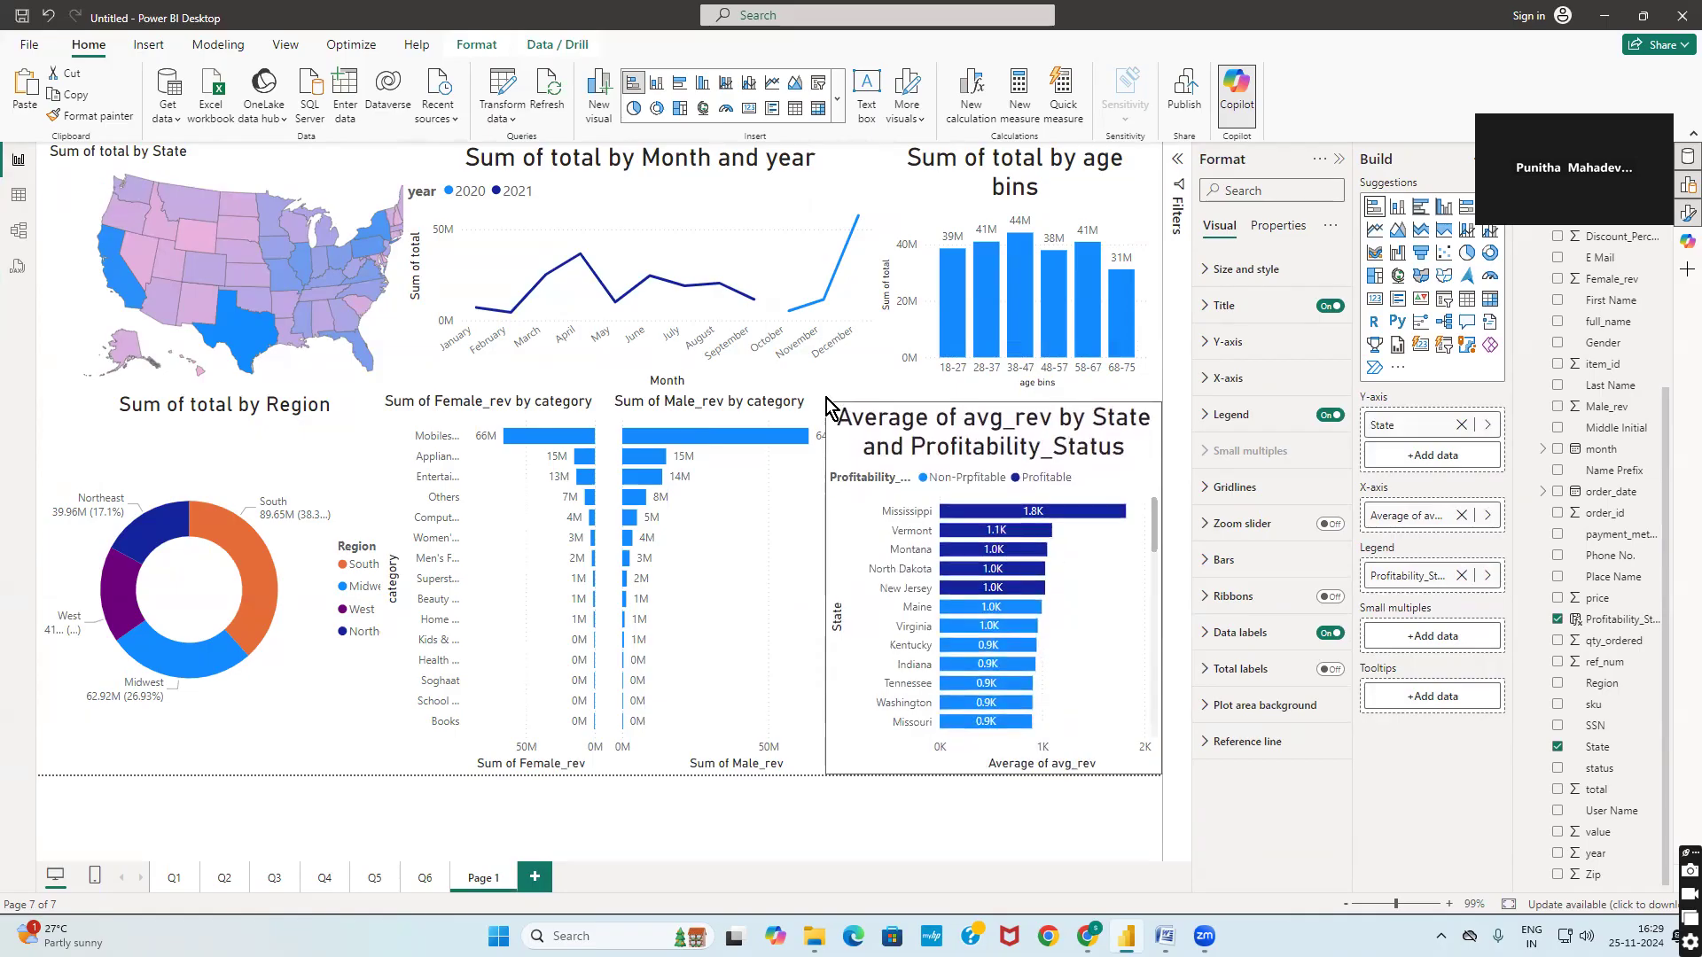
left_click(712, 822)
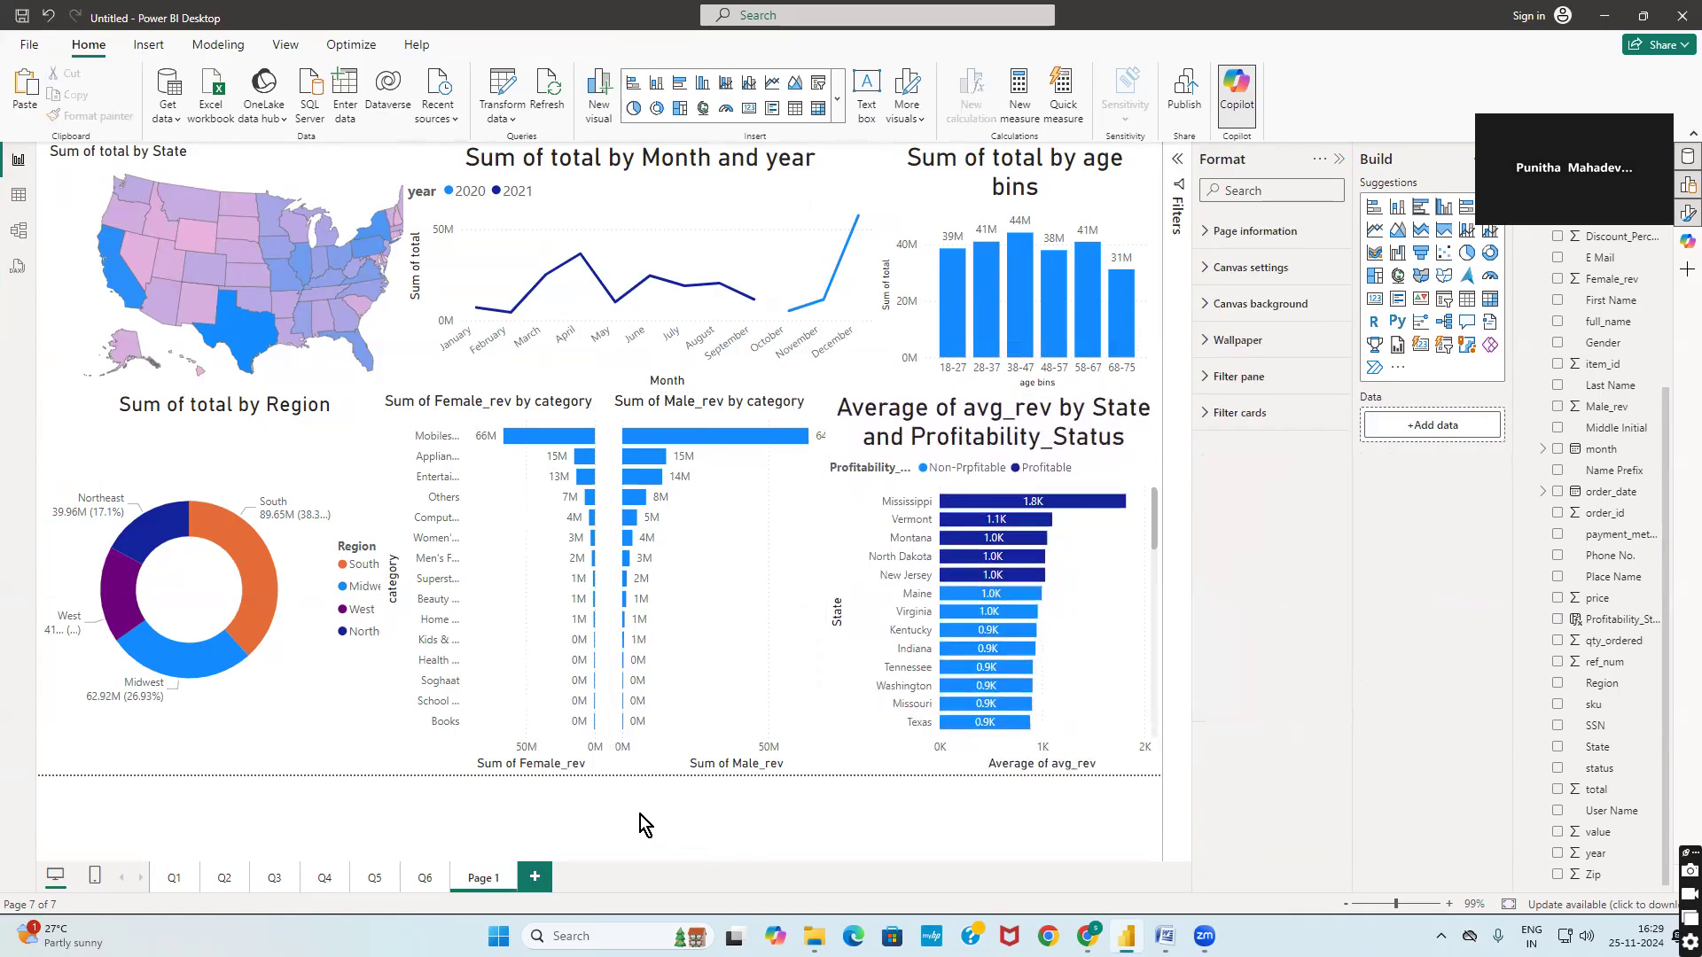
left_click(264, 578)
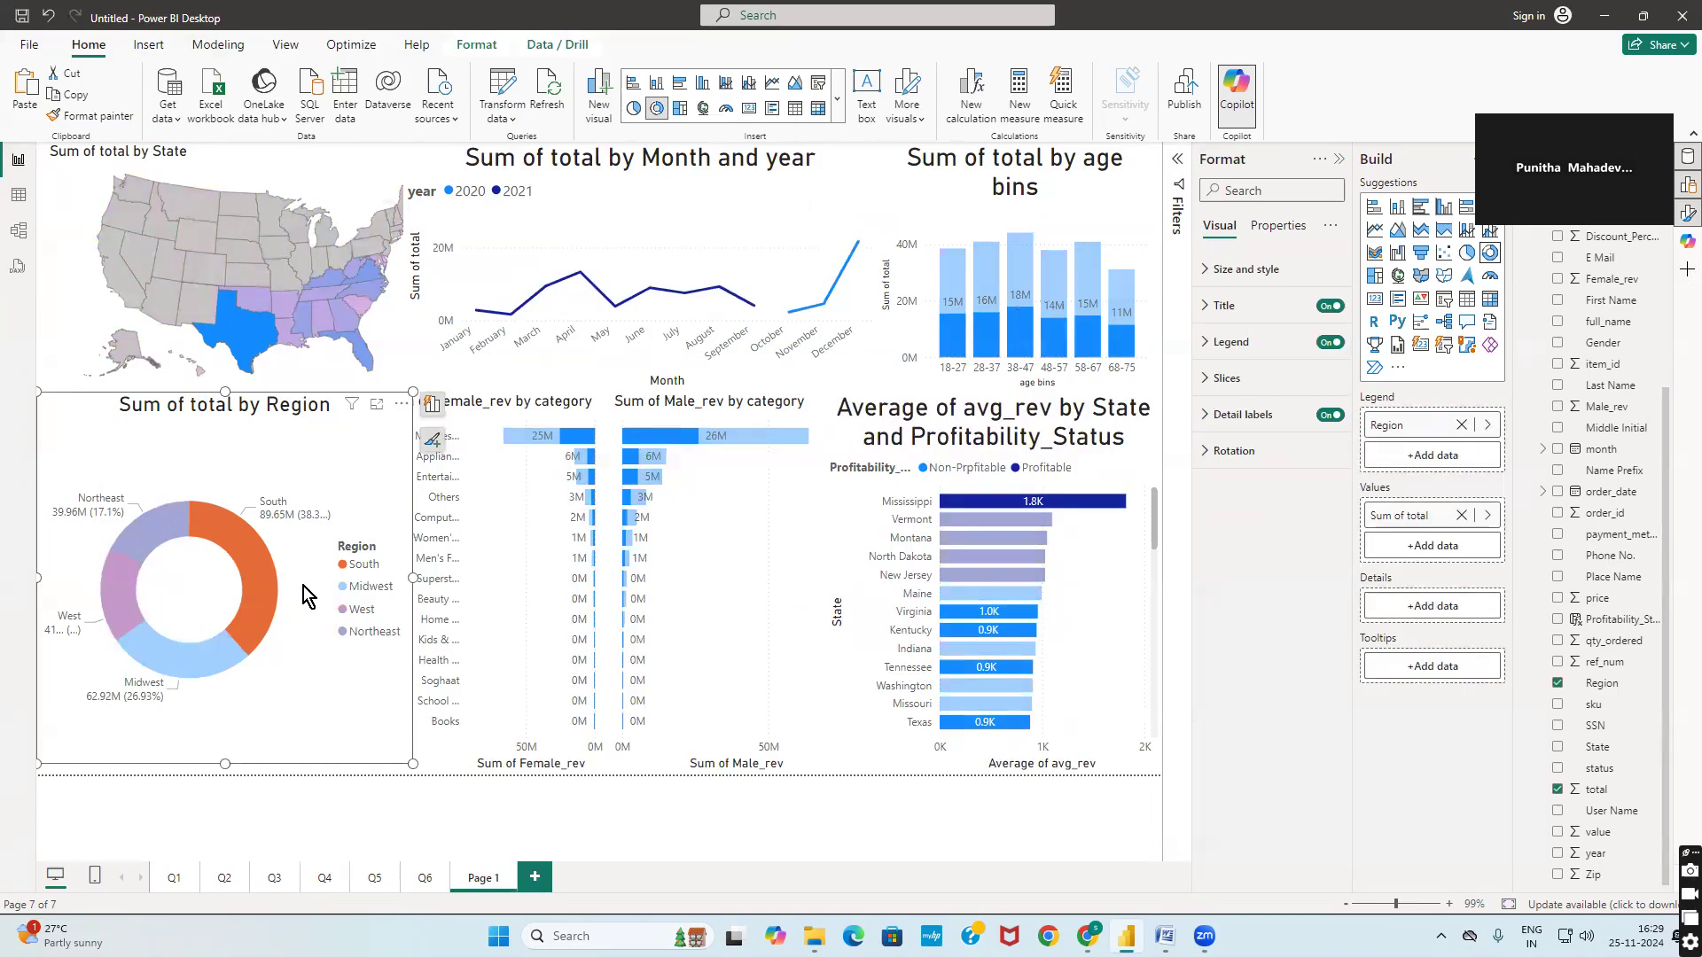
left_click(179, 672)
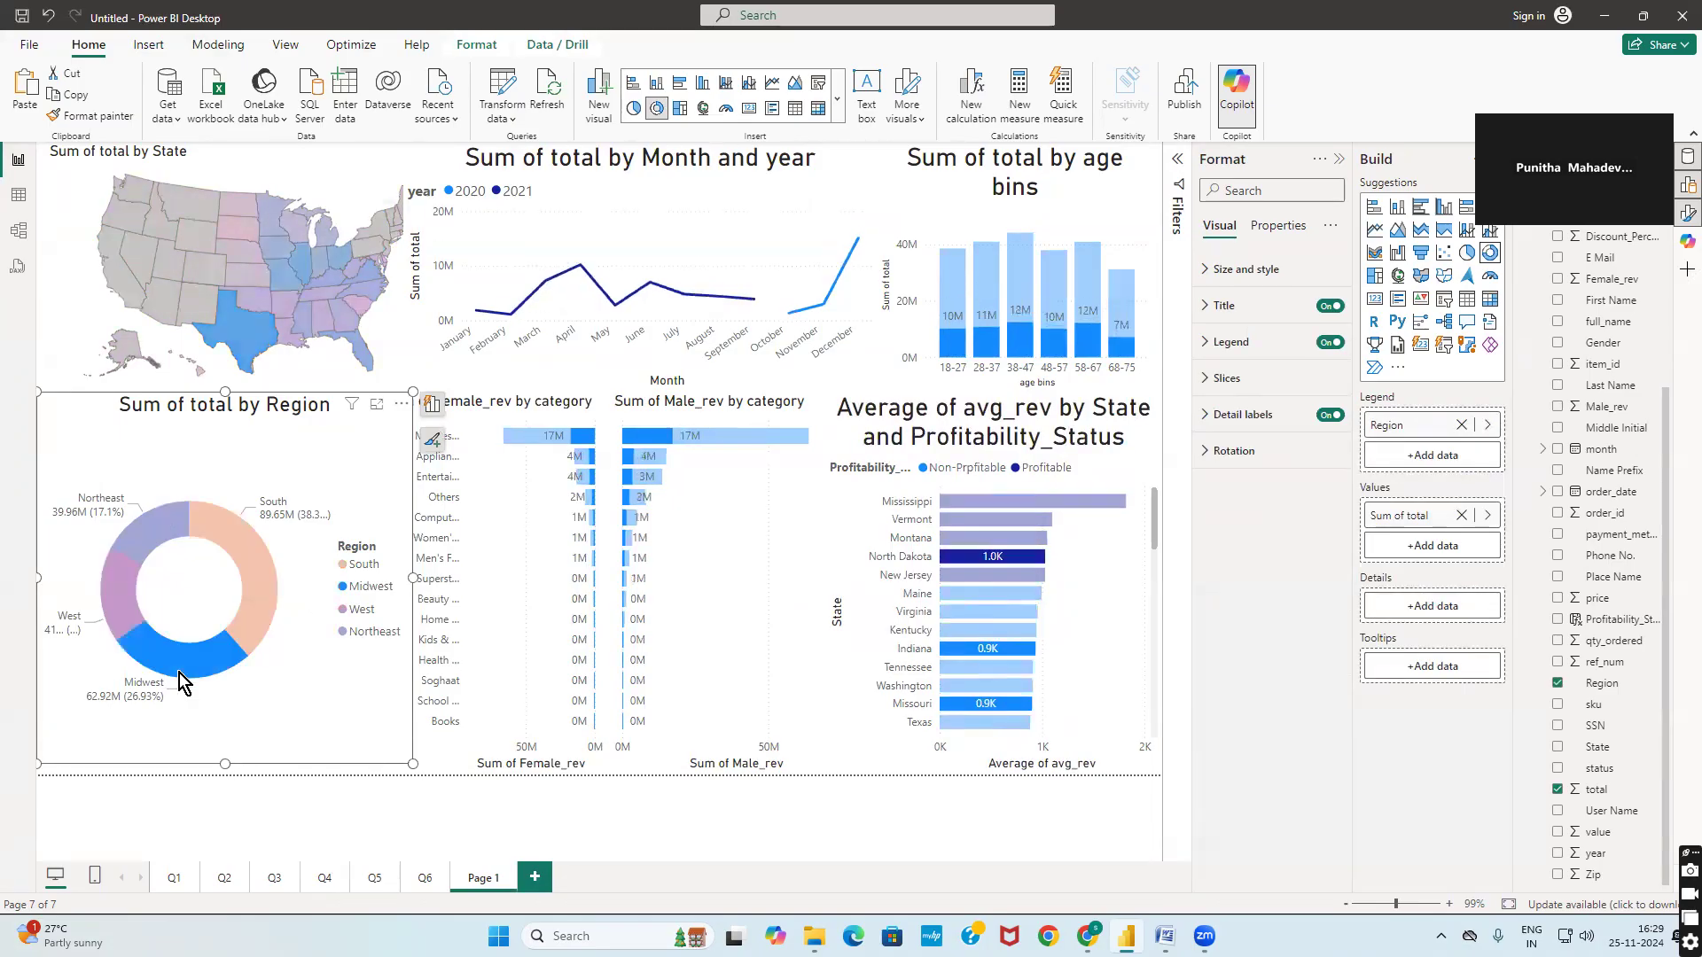
left_click(154, 592)
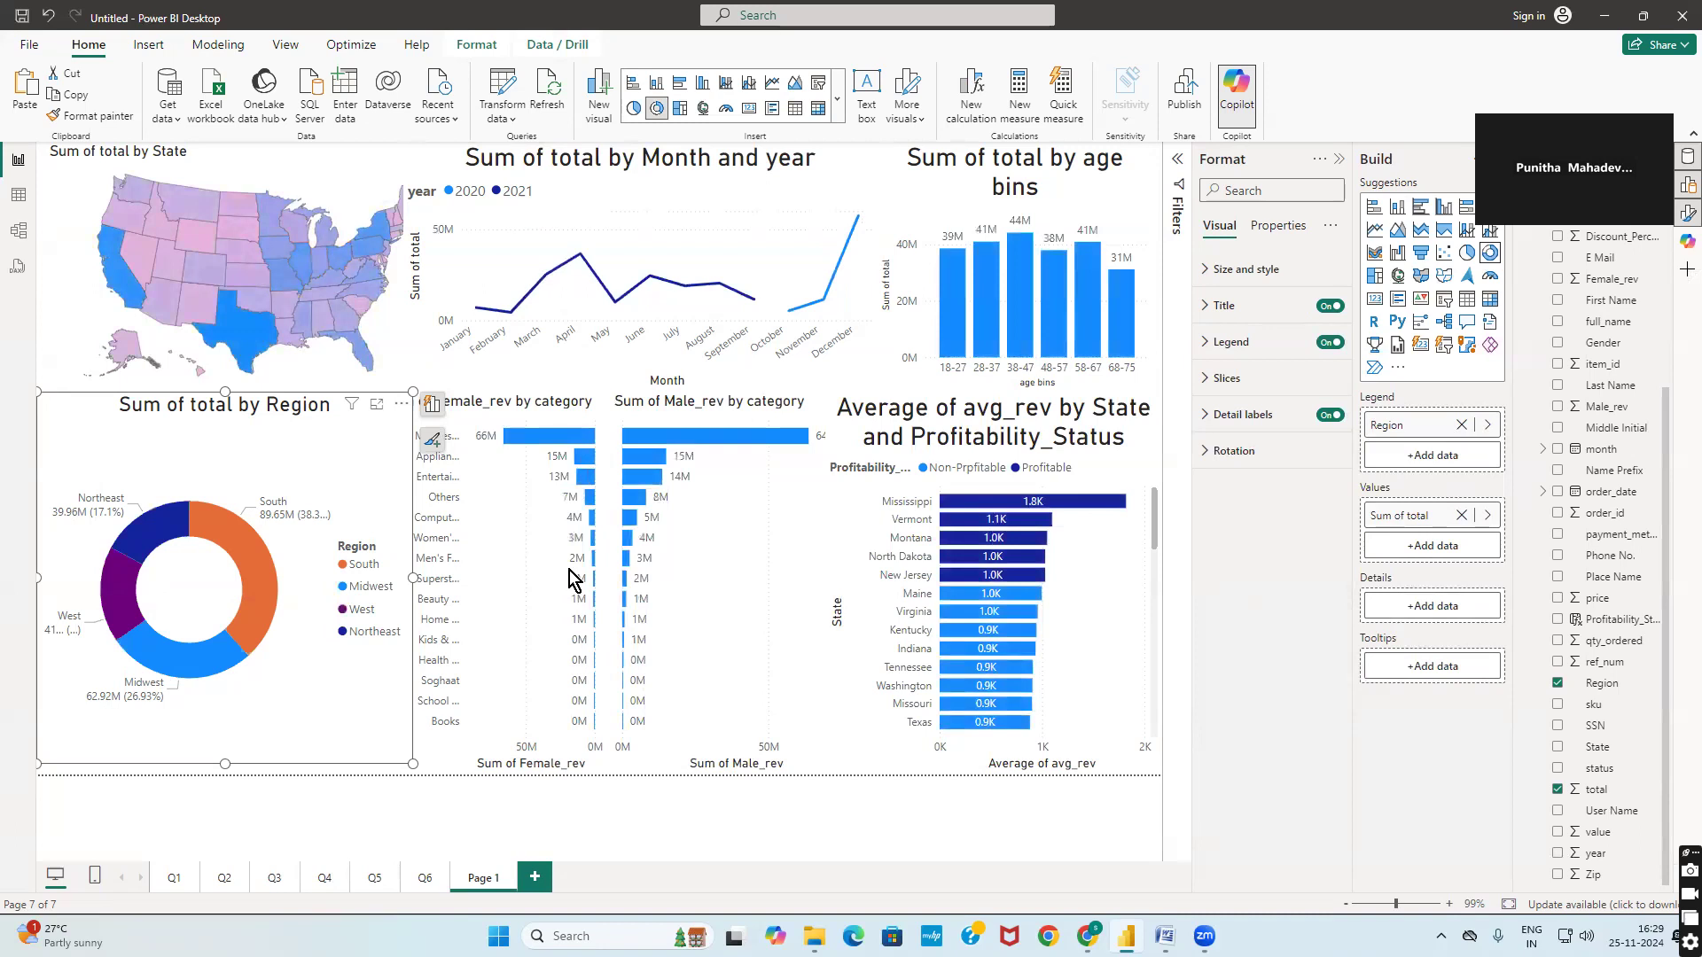
mouse_move(563, 444)
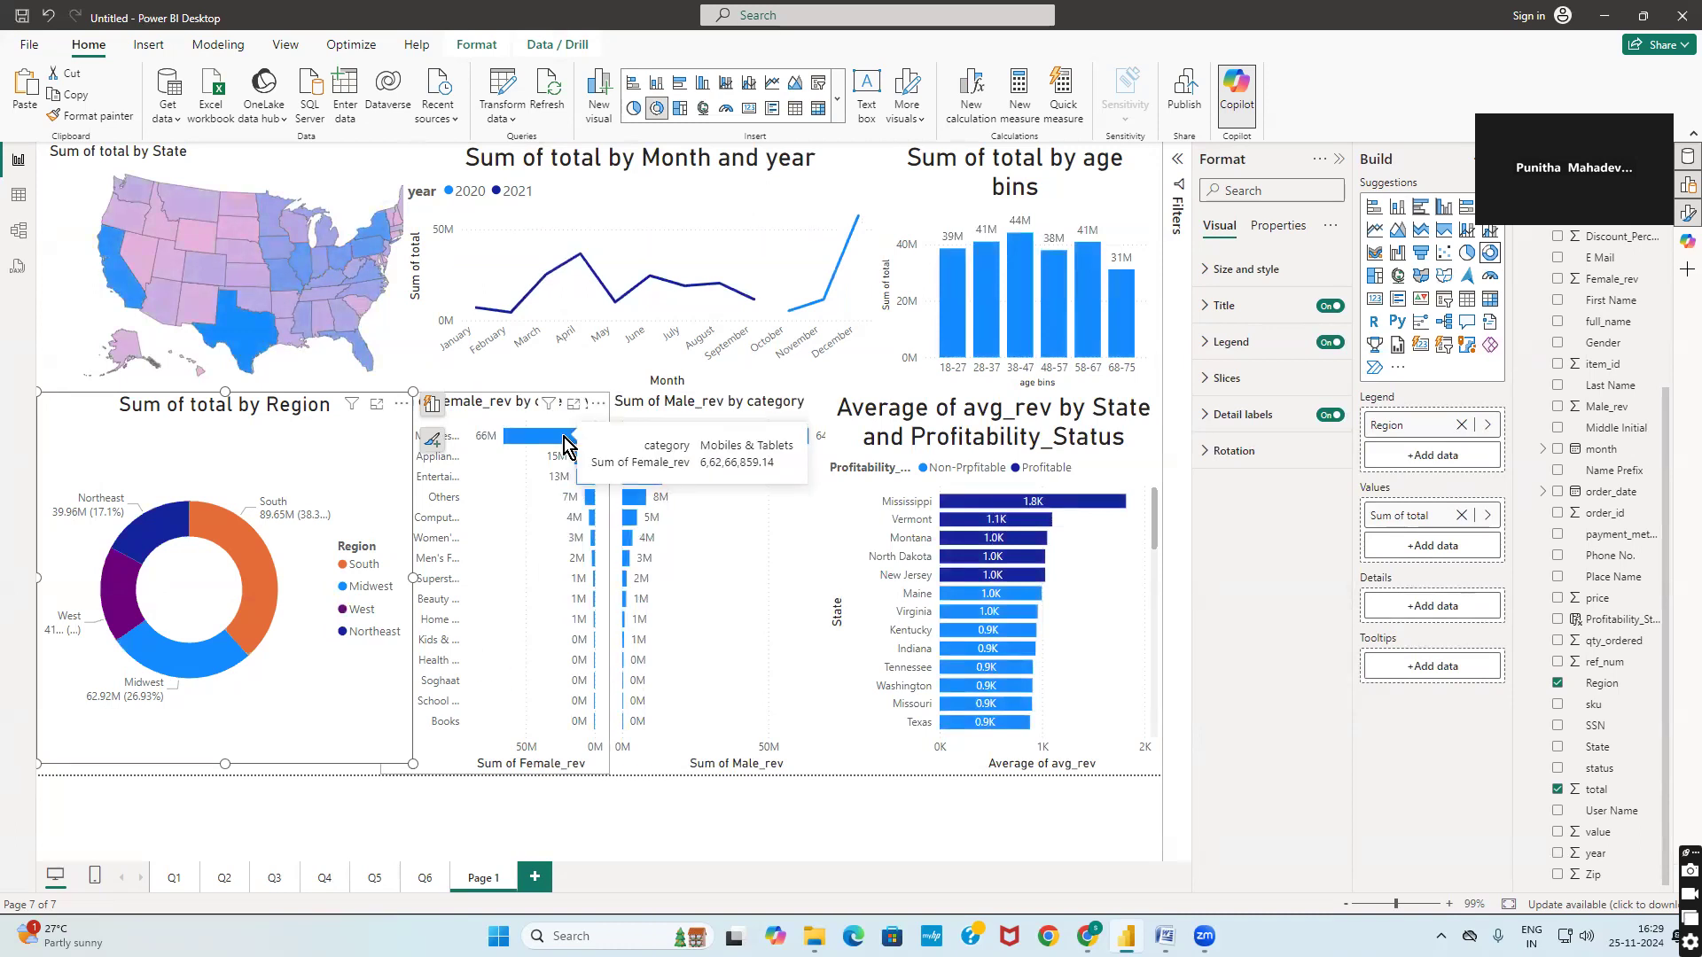
left_click(564, 438)
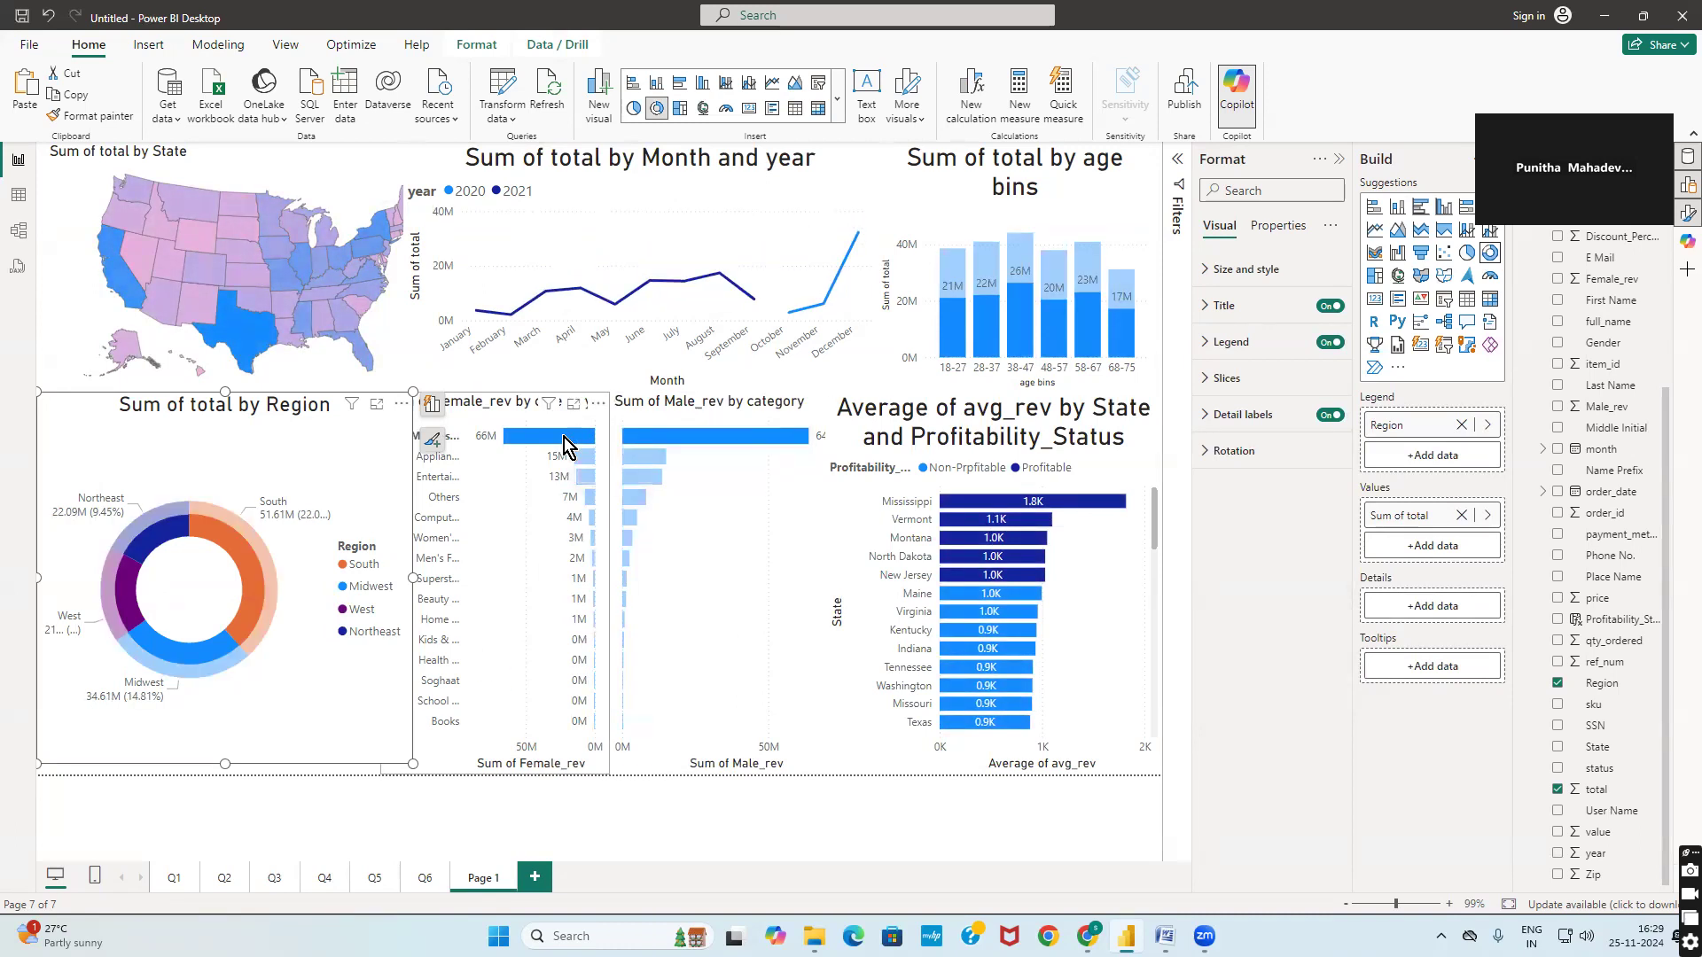
left_click(509, 493)
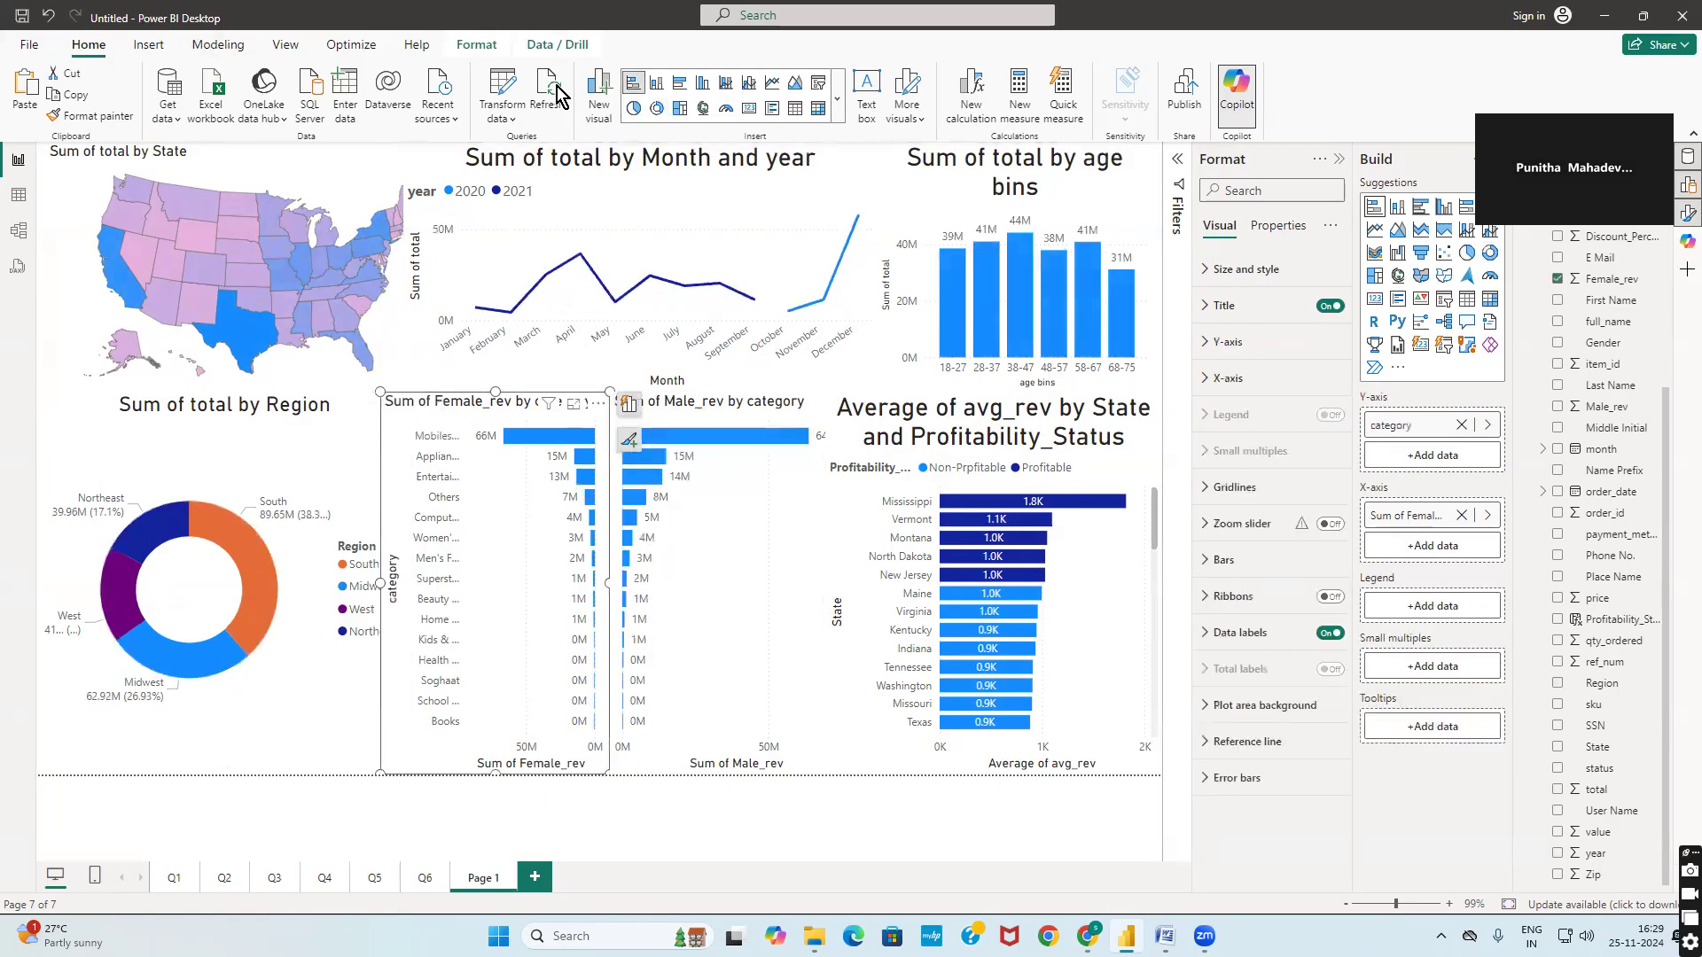